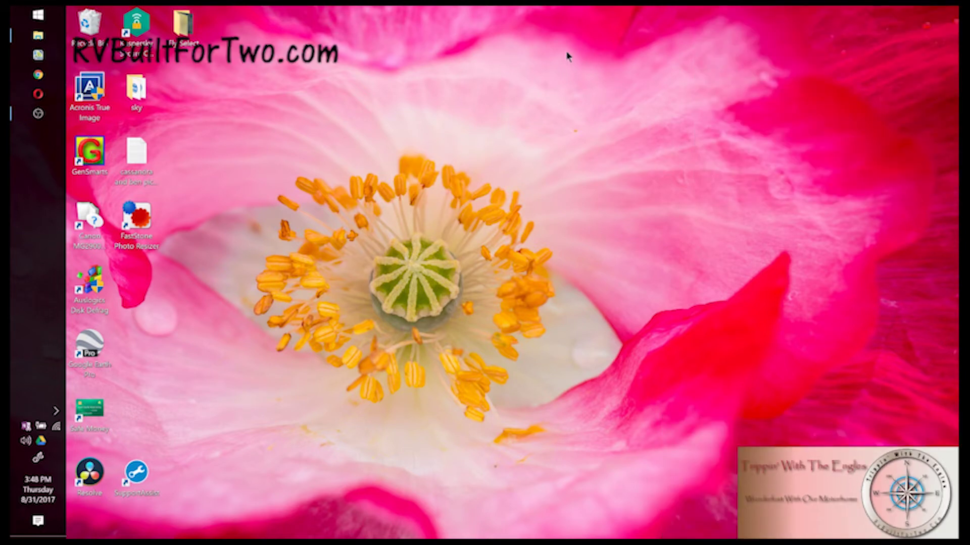
Step: Open the RV Trip Wizard website in Opera and log in to the member account with the saved credentials
click(40, 95)
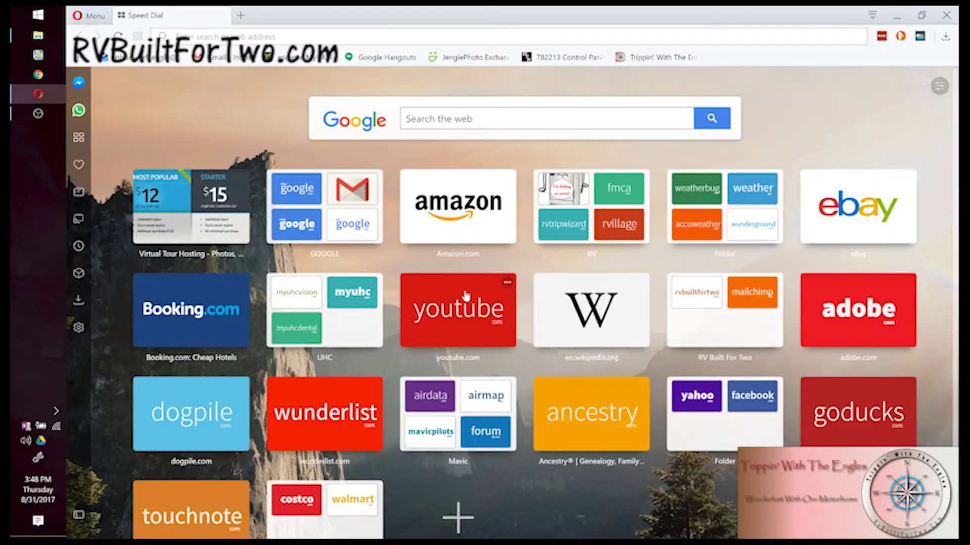
click(572, 218)
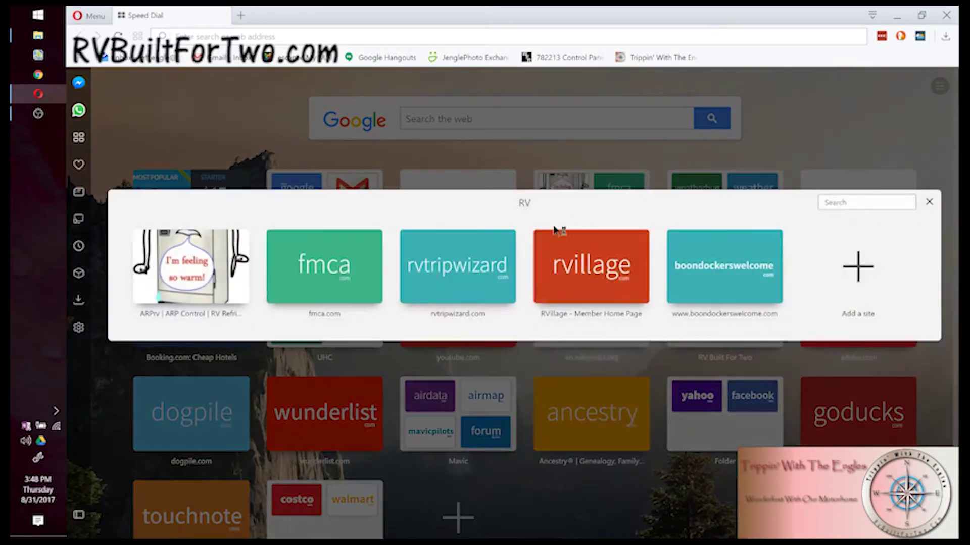
click(480, 275)
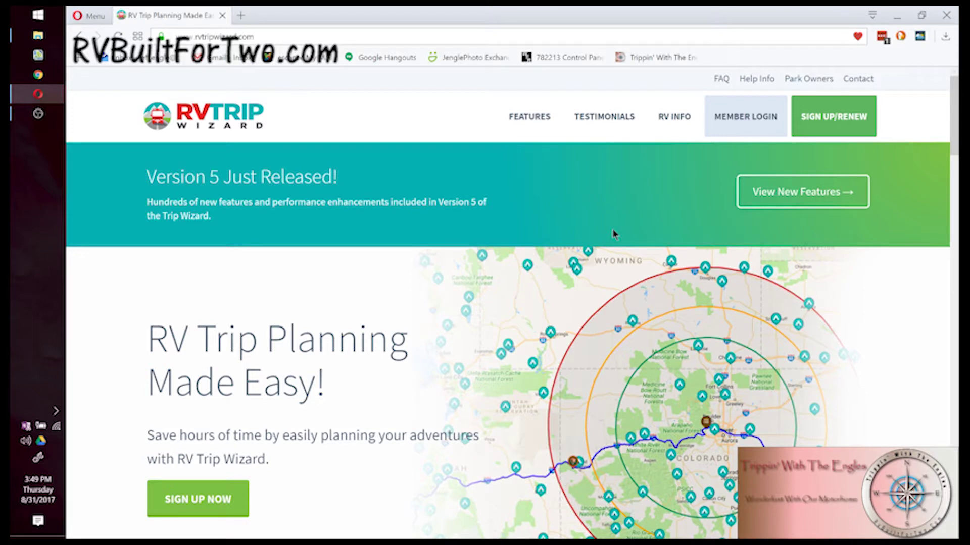
click(737, 124)
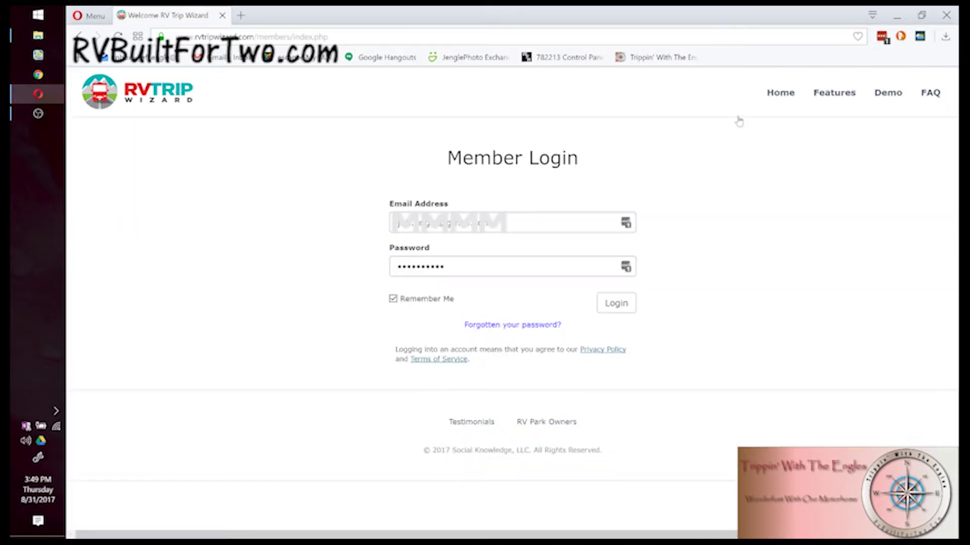
click(619, 309)
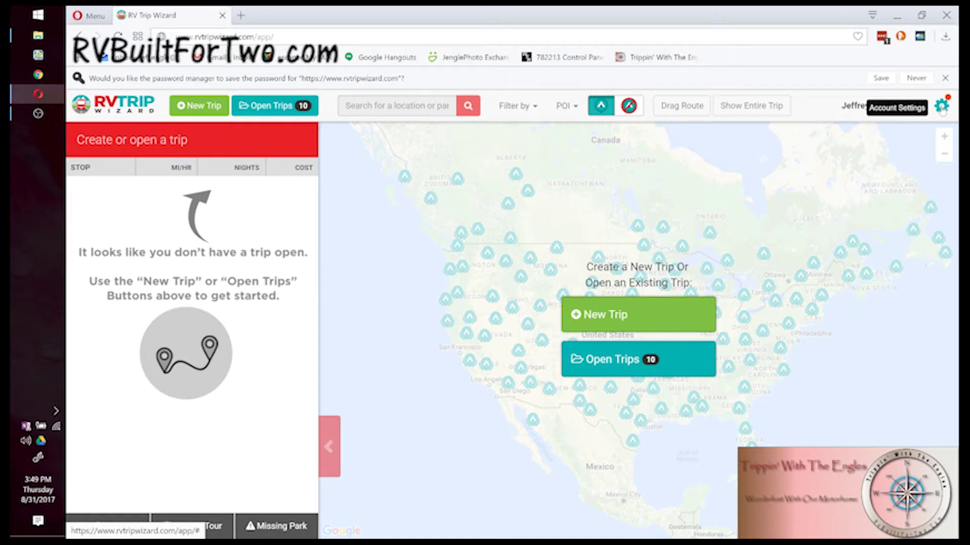
Step: Open the trip preferences and review the RV info, daily personal expenses and routing settings
click(942, 88)
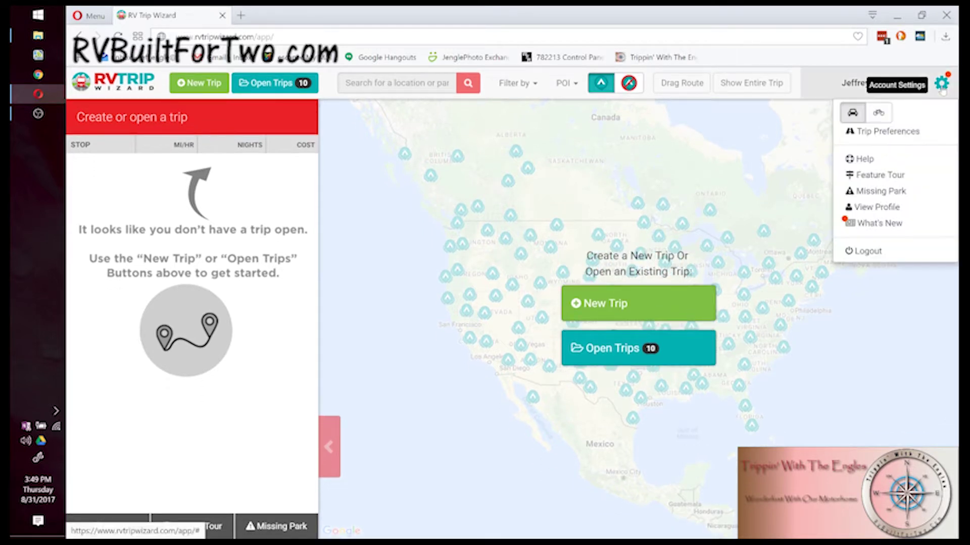
click(897, 133)
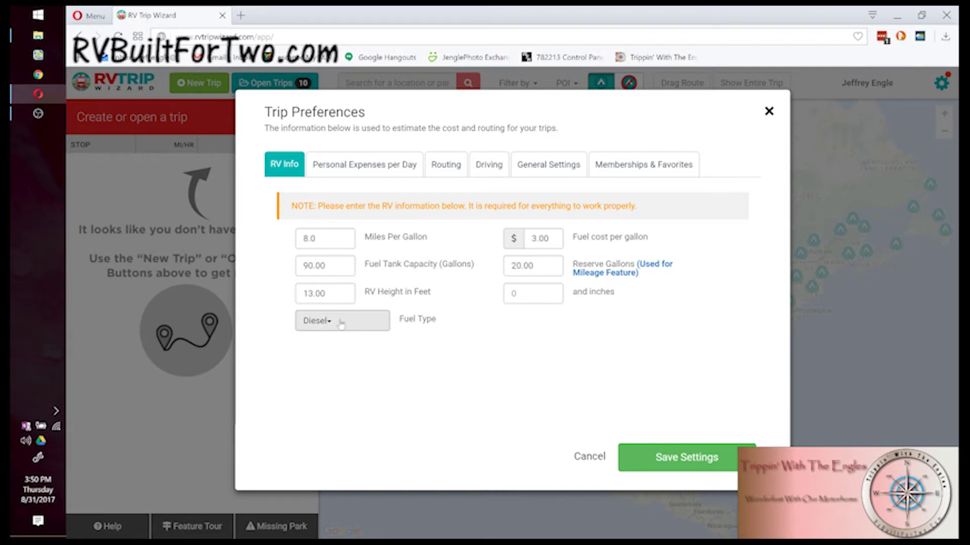
click(388, 169)
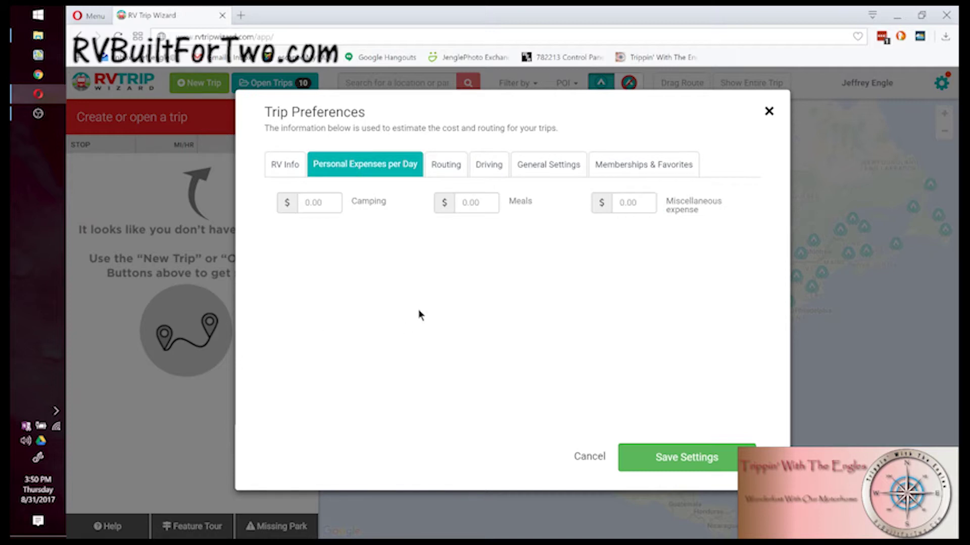
click(443, 167)
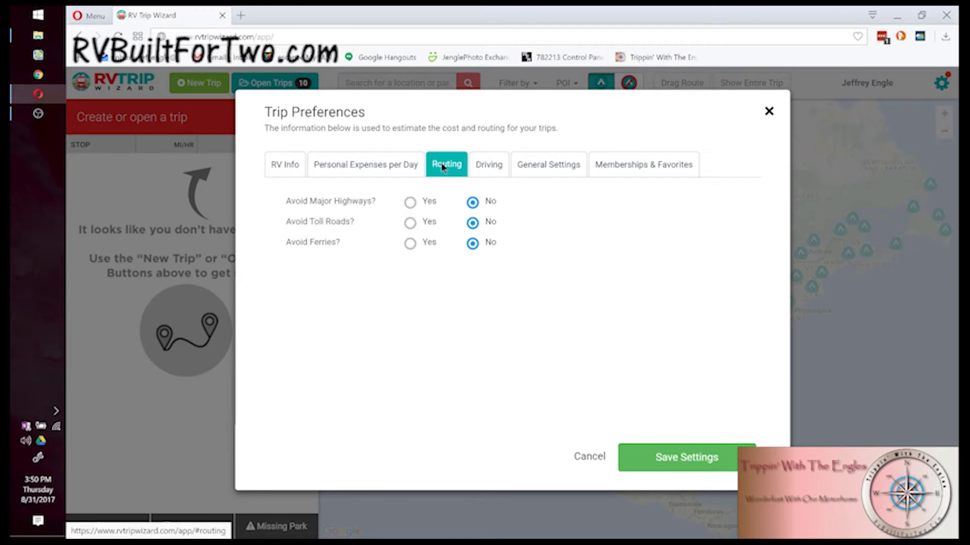
Step: Set the driving radius by miles per day to 250, with an inner radius of 180 and a middle radius of 200
click(487, 170)
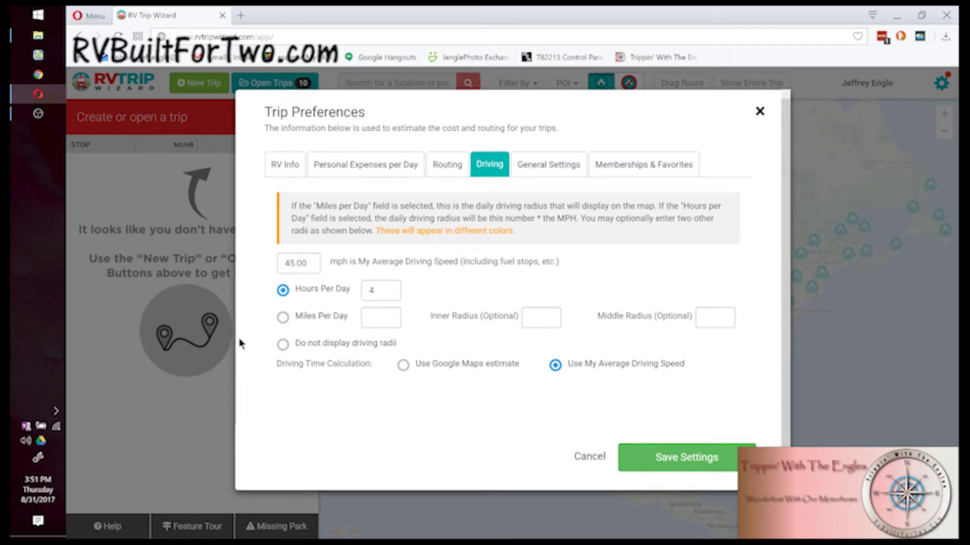
click(283, 317)
click(368, 320)
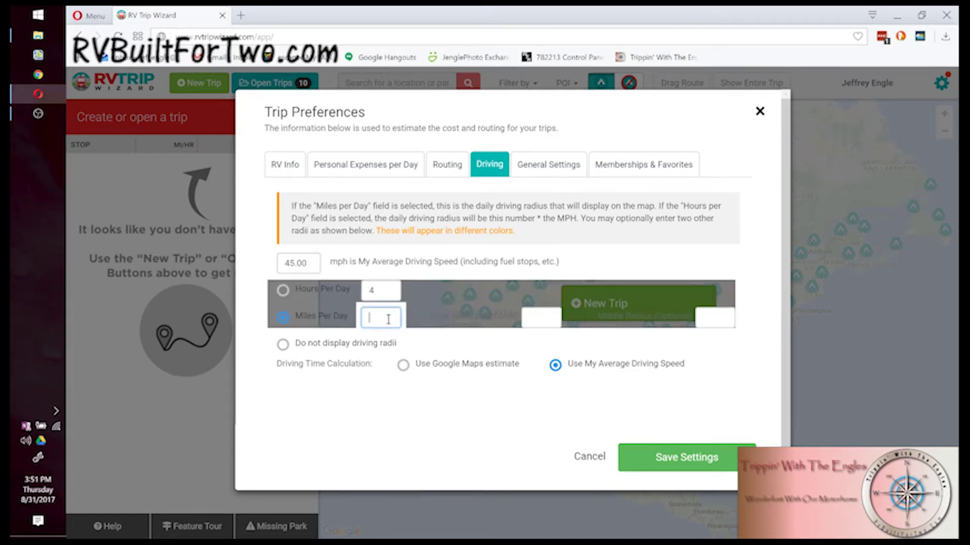
text(250)
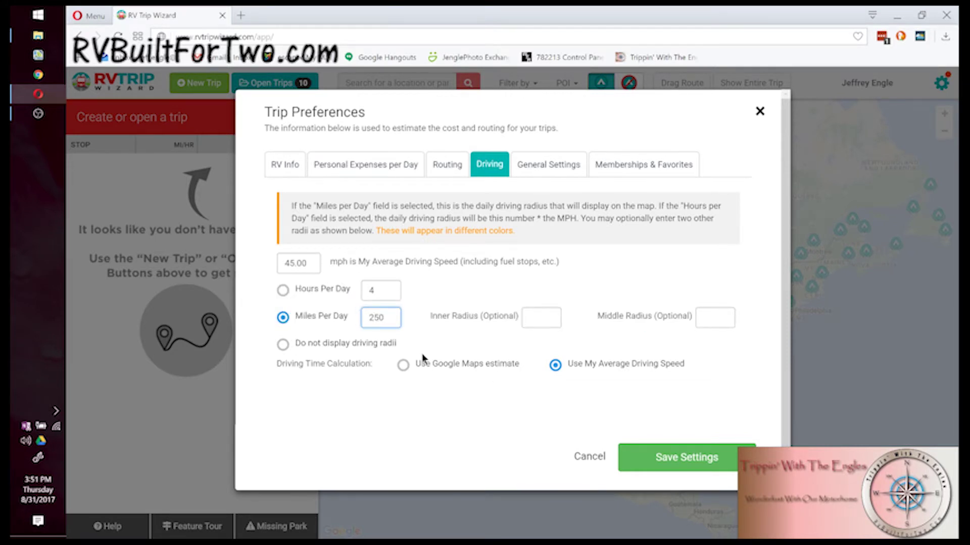
click(537, 319)
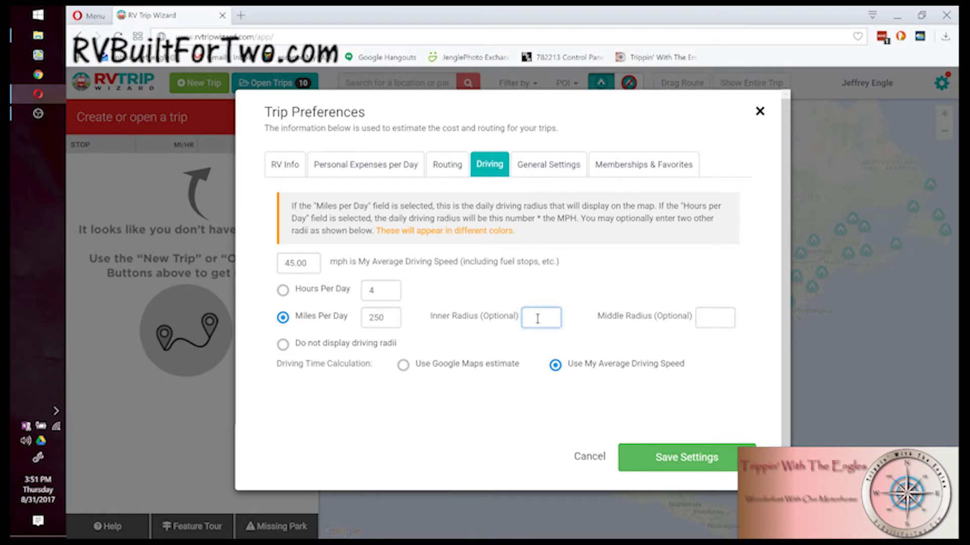
text(100)
click(710, 318)
text(200)
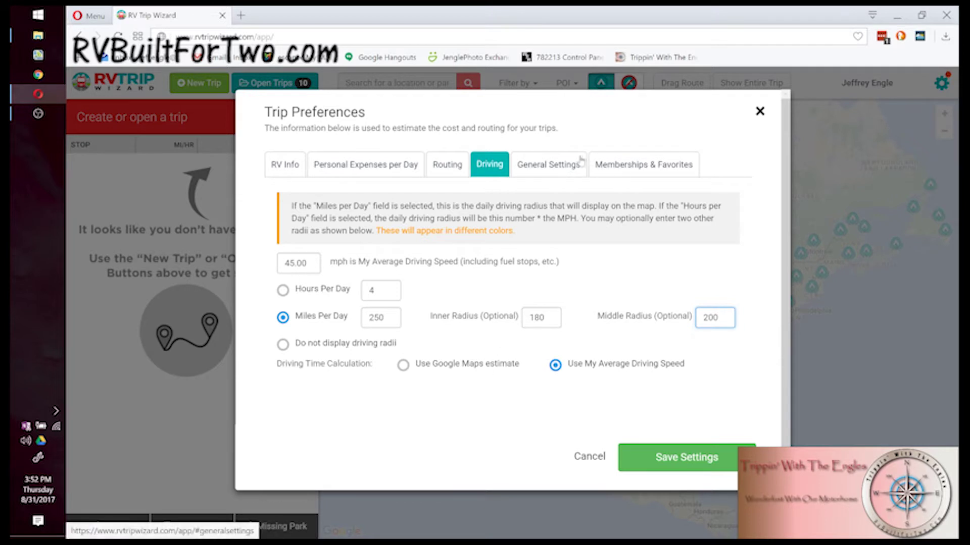
Step: Review the general settings and the lists of all parks and favorite parks, and save the trip preferences
click(536, 171)
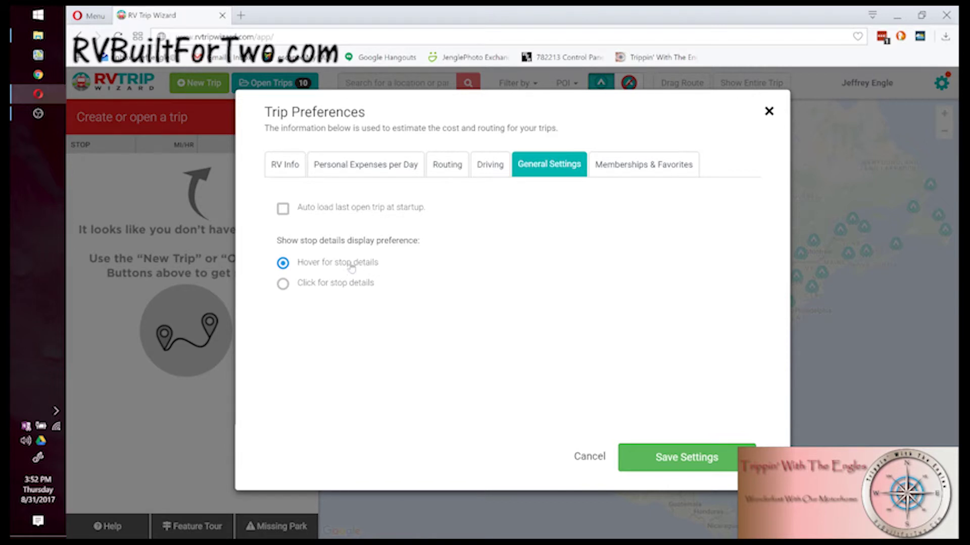
click(639, 166)
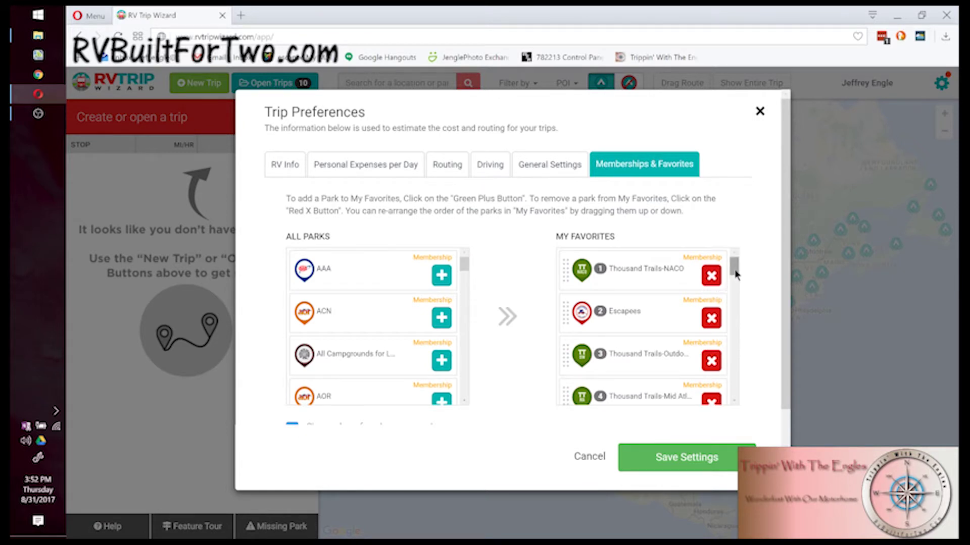
drag(734, 274, 730, 380)
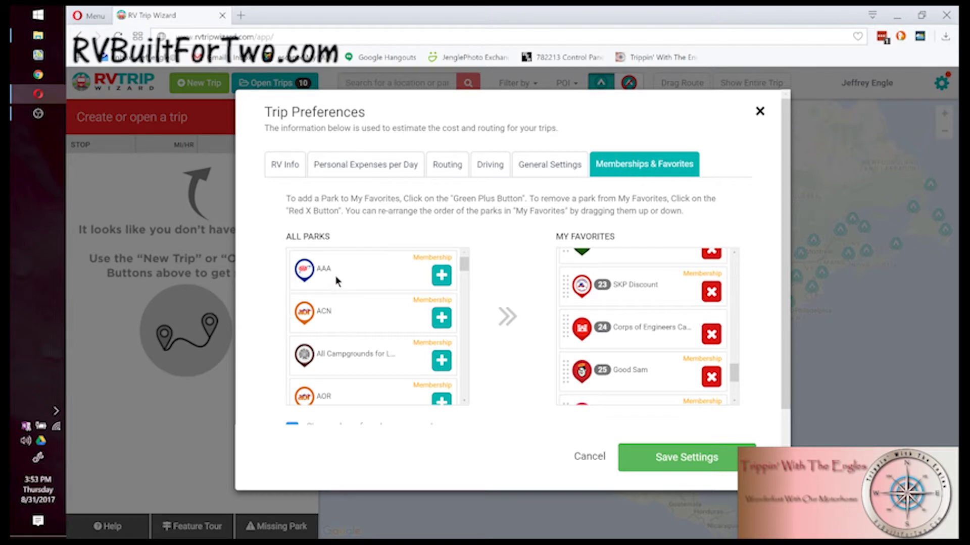
drag(465, 269, 473, 344)
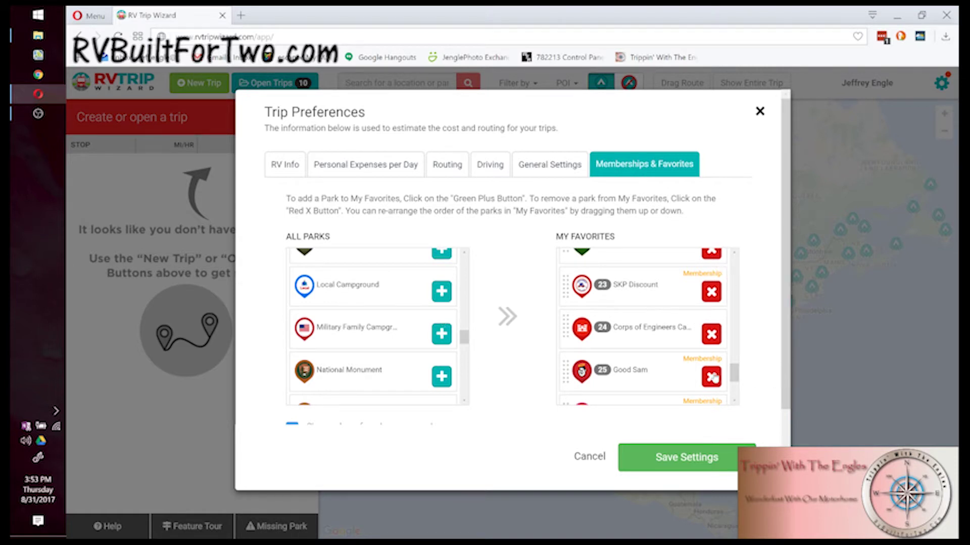
drag(734, 374, 735, 353)
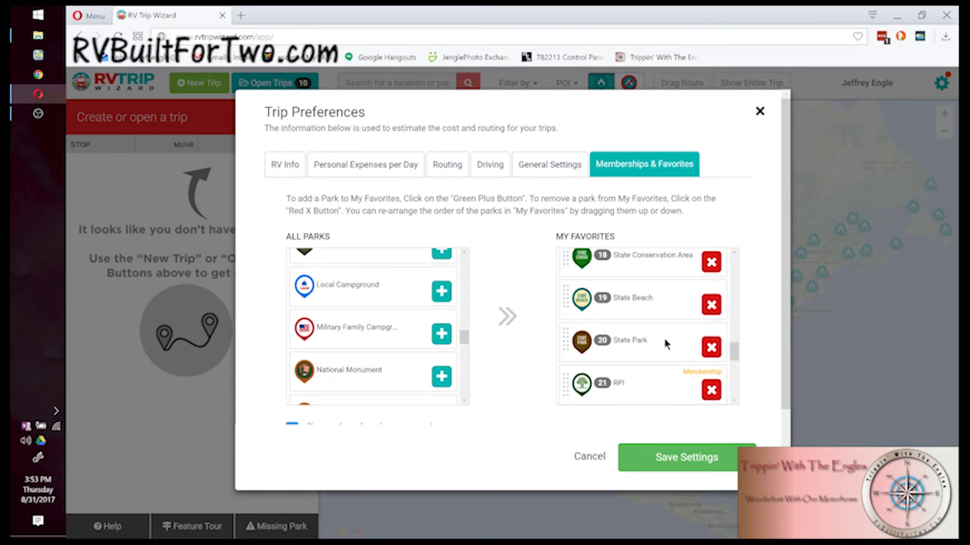
click(675, 458)
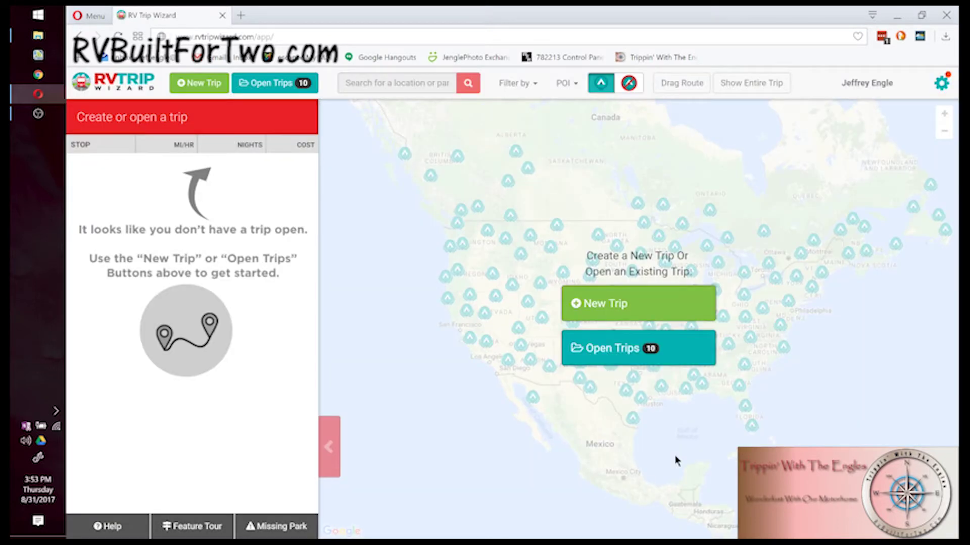
Step: Create a new trip named "Balloon Festival 2017" with the date 09/28/2017
click(613, 303)
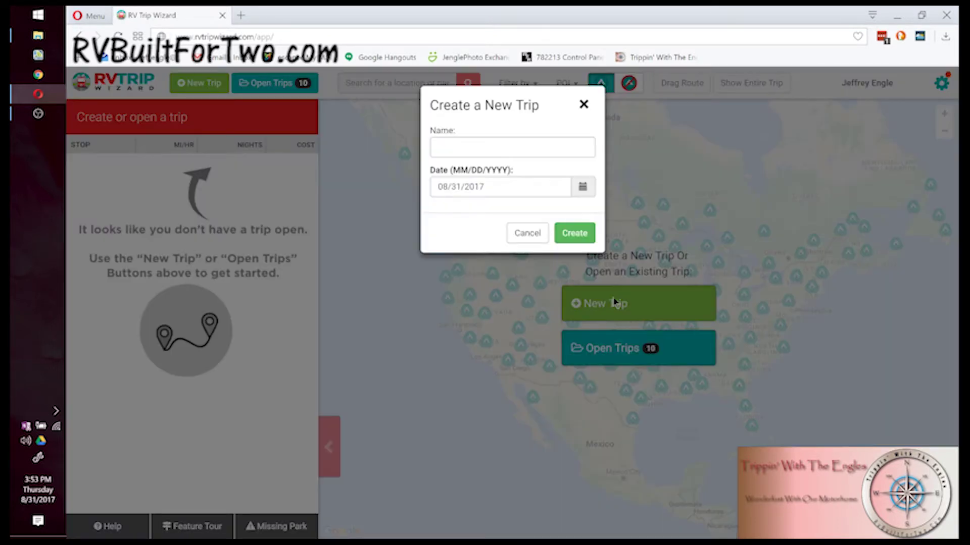
click(475, 148)
text(B)
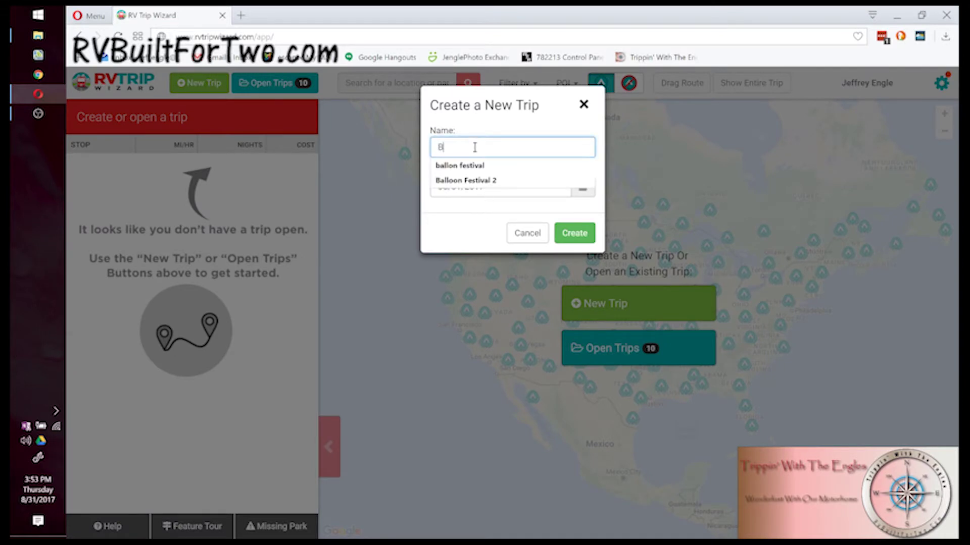
text(alloo)
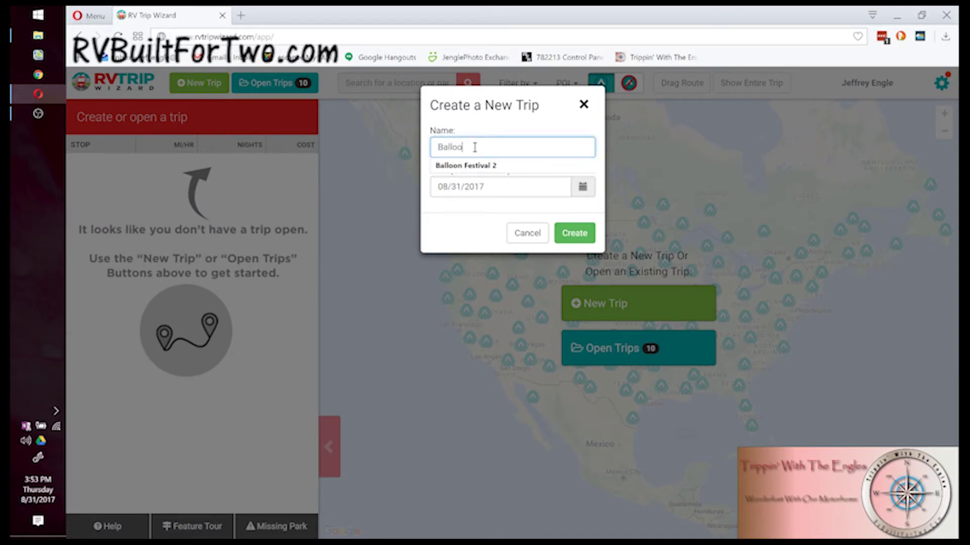
text(n Festival 2017)
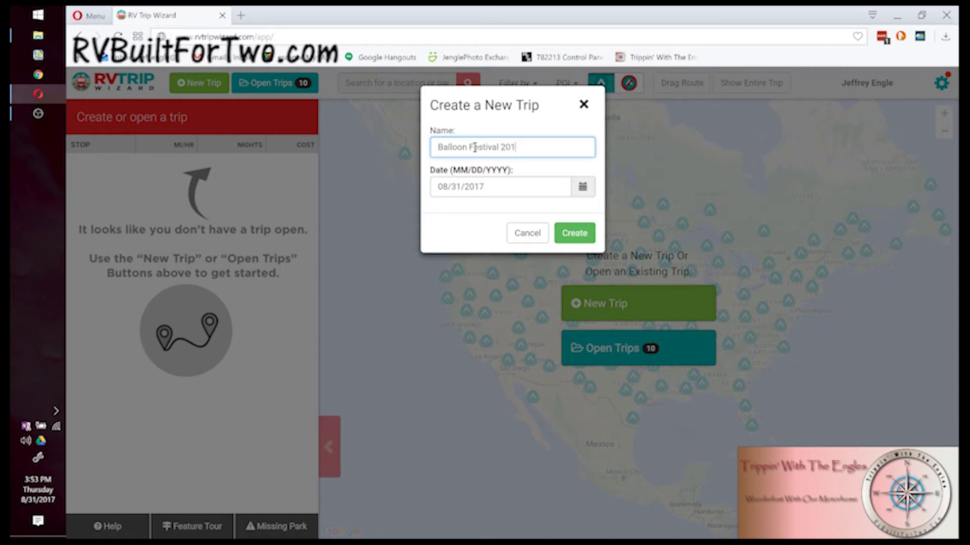
click(582, 188)
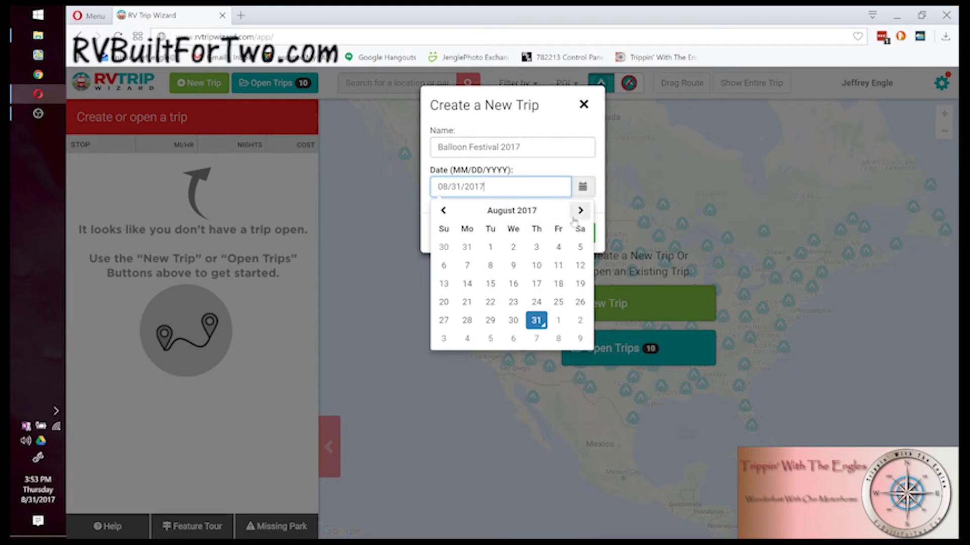
click(579, 211)
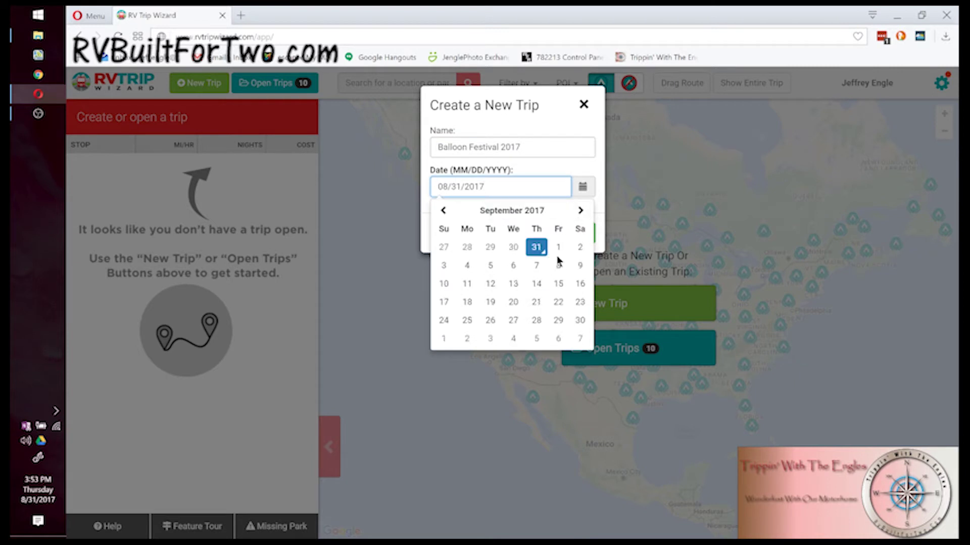
click(537, 319)
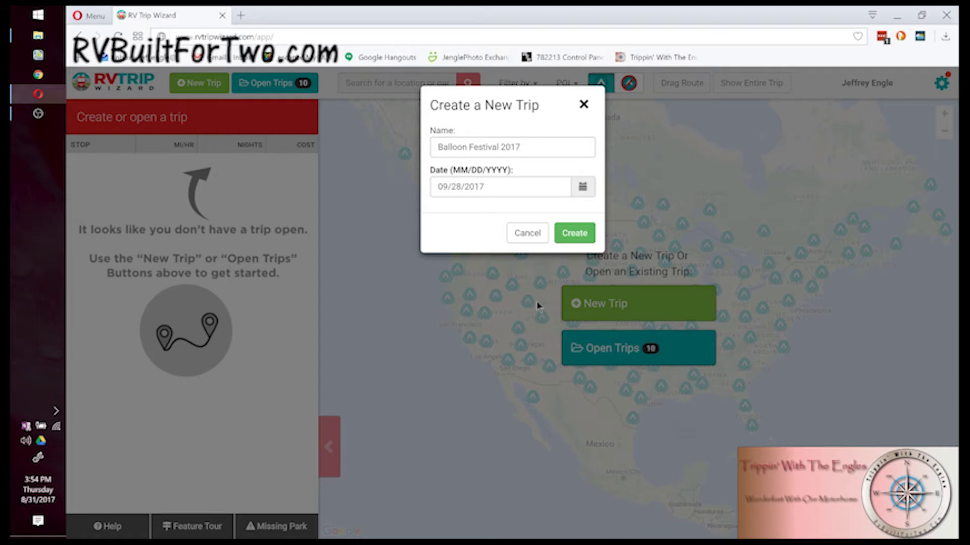
click(573, 234)
Step: Search for Sacramento, CA, United States and set it as the trip's starting location
click(379, 266)
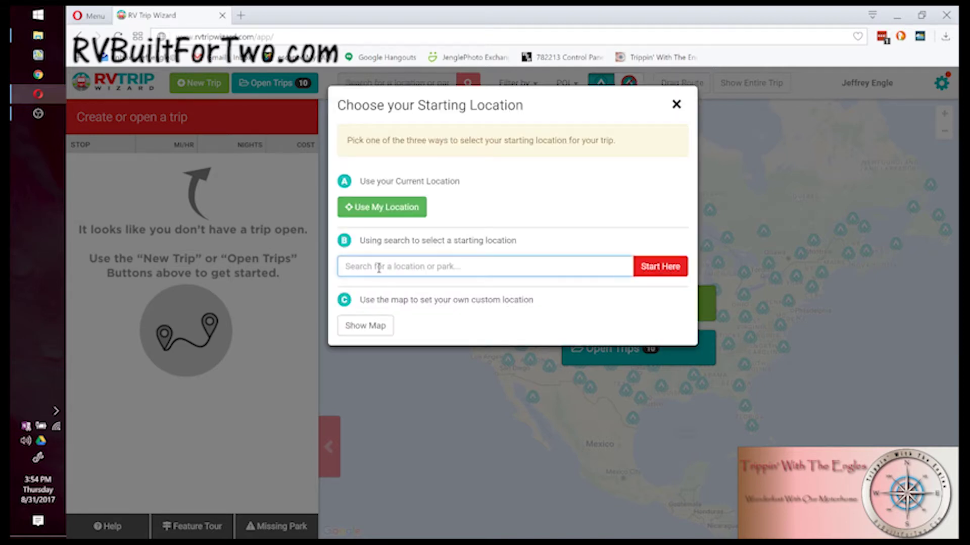
text(sa)
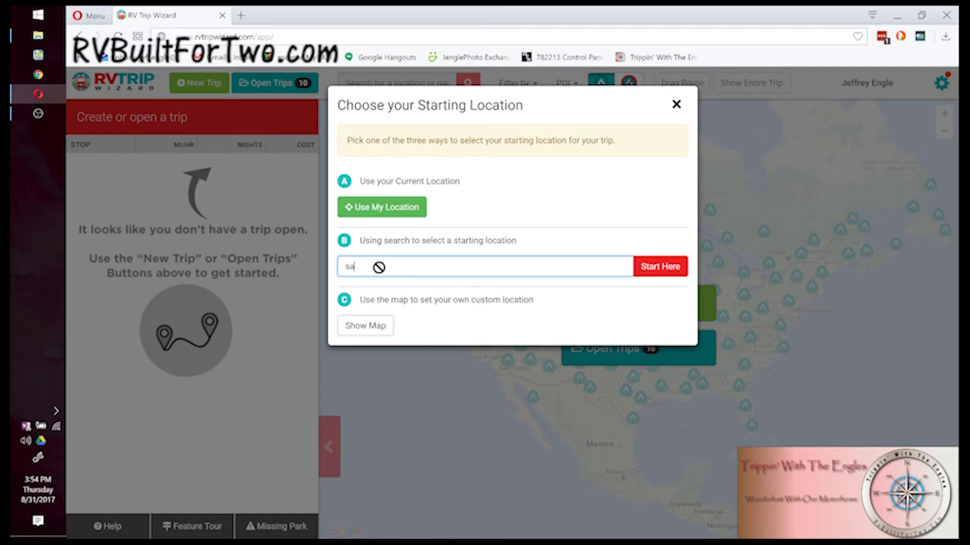
text(cra)
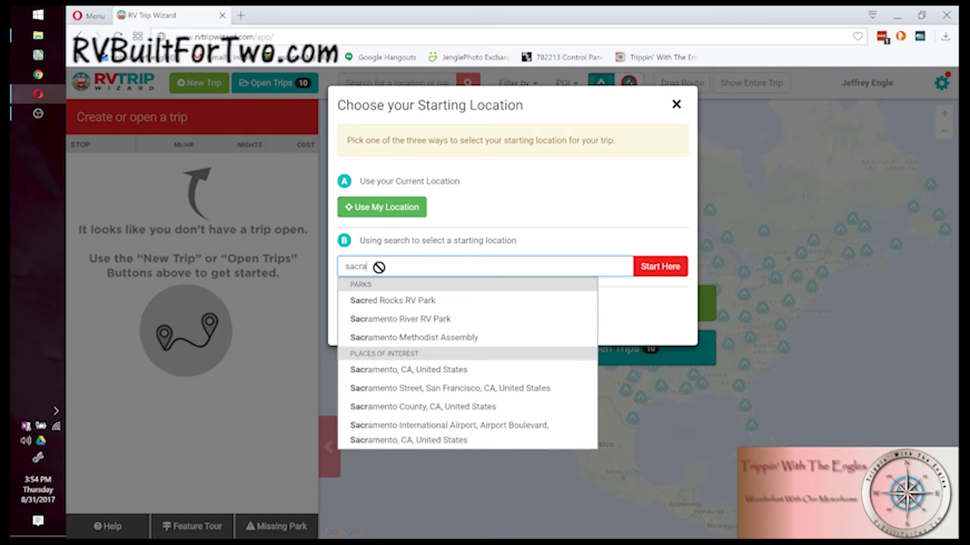
click(411, 370)
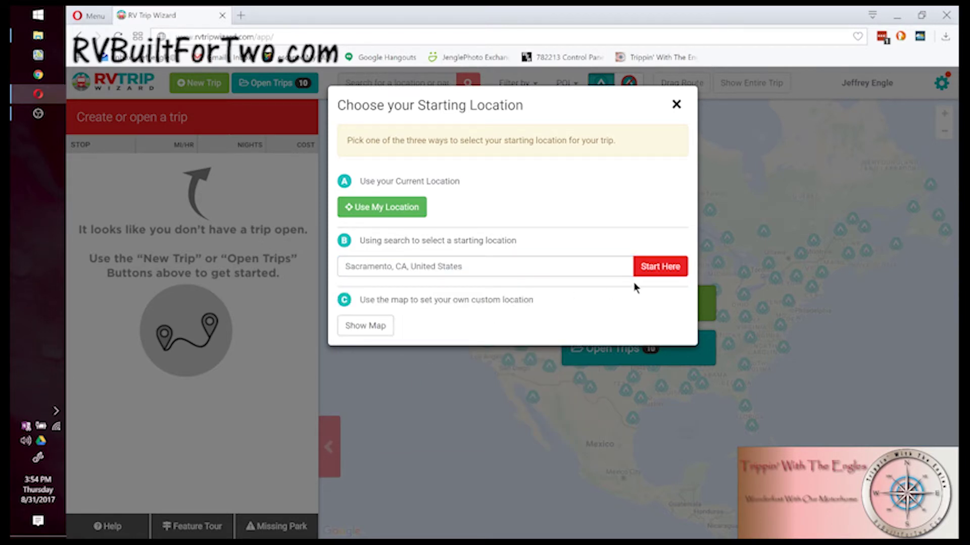
click(665, 267)
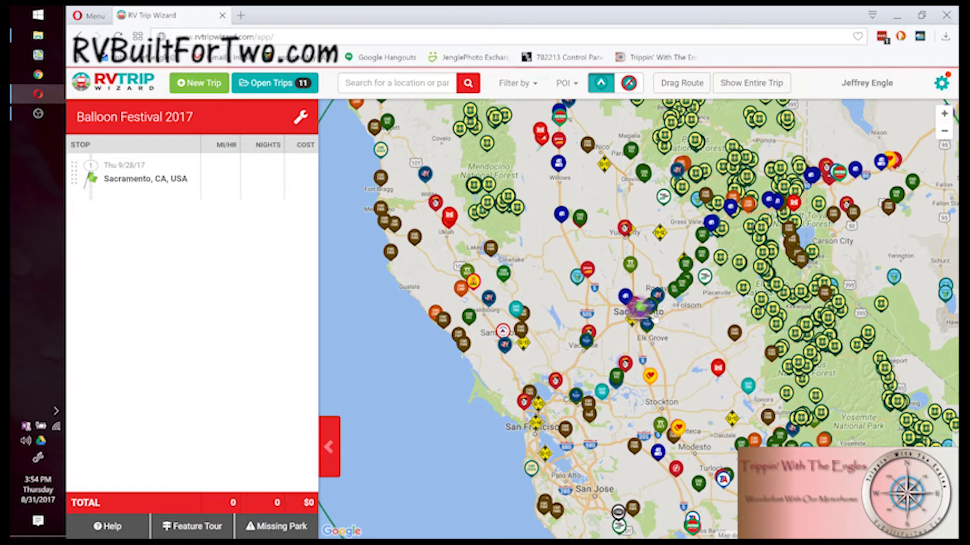
Step: Examine the driving radius circles around Sacramento and the campgrounds east of it toward Nevada on the map
mouse_move(754, 225)
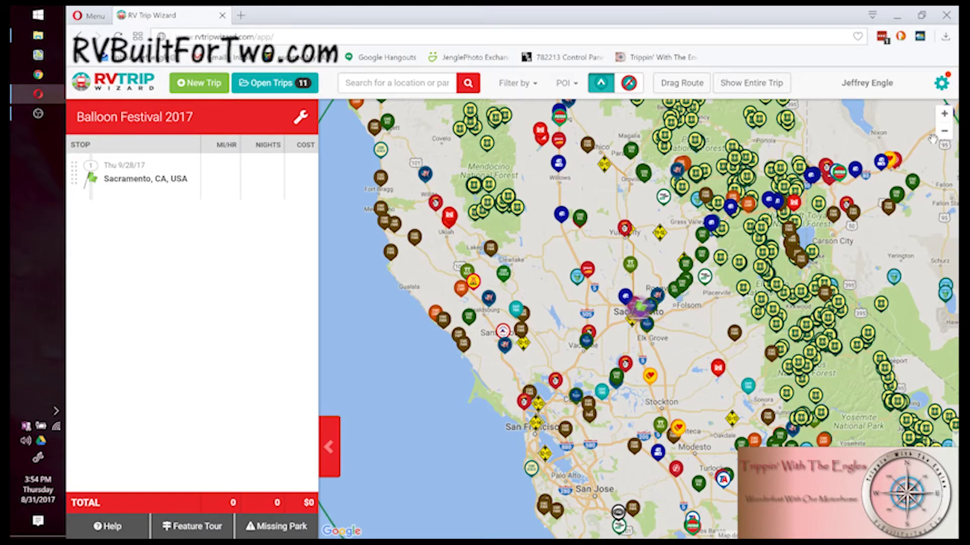
mouse_move(884, 229)
click(944, 131)
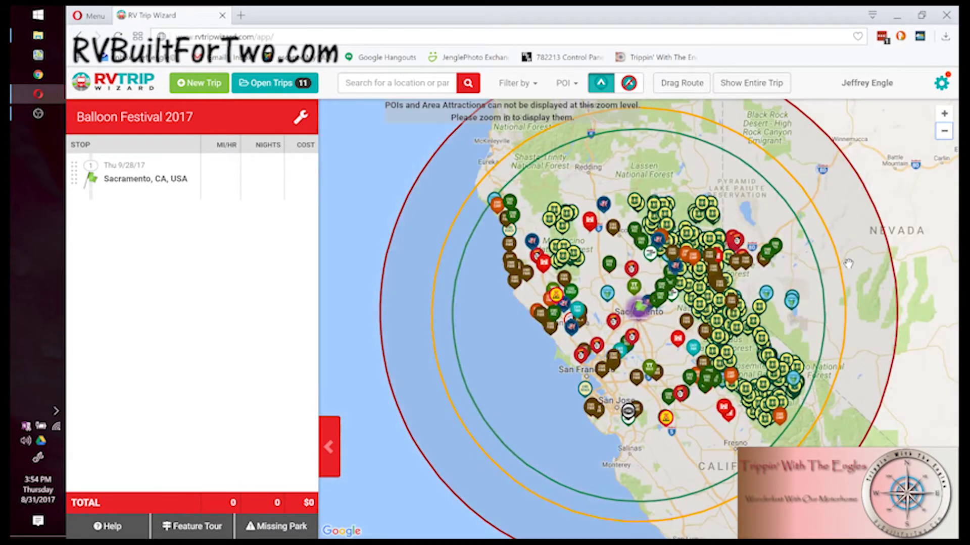
drag(850, 263, 666, 334)
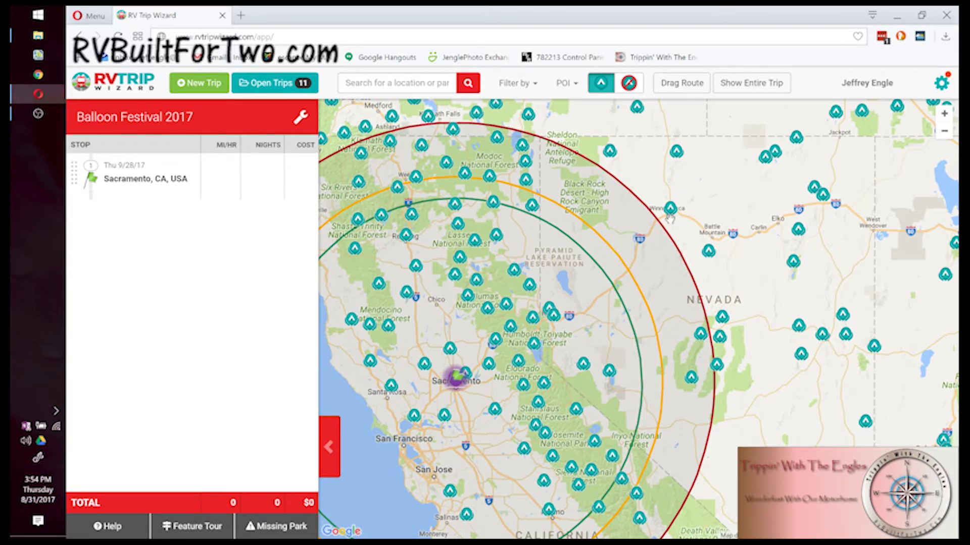
Step: Search for "ballon festival" and choose Balloon Festival Standard / Premiun RV Parking in Albuquerque, NM
click(944, 113)
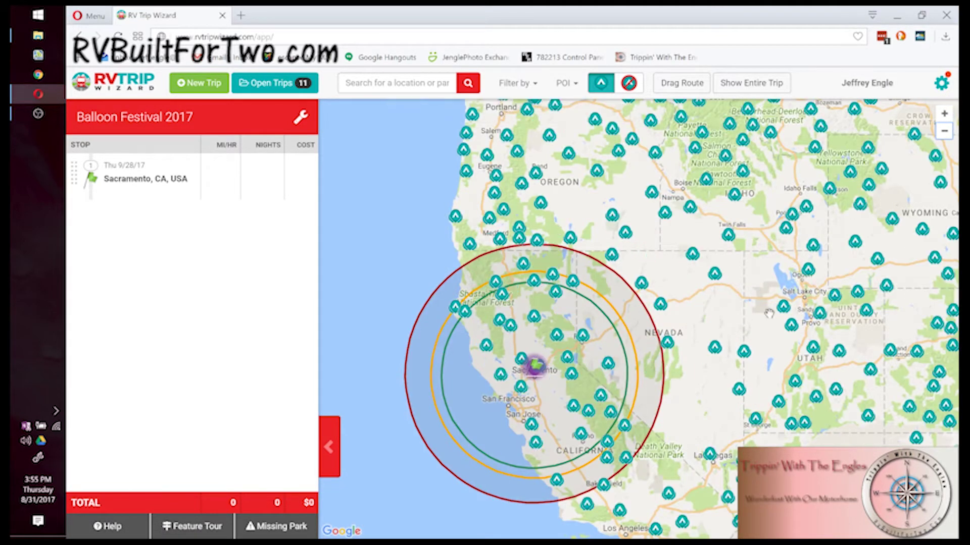
drag(697, 387, 645, 340)
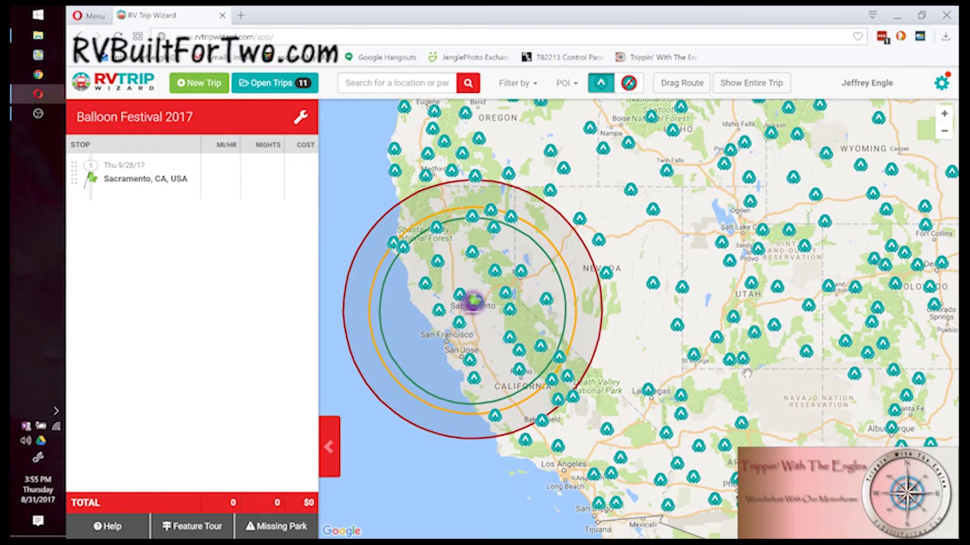
drag(769, 381, 665, 316)
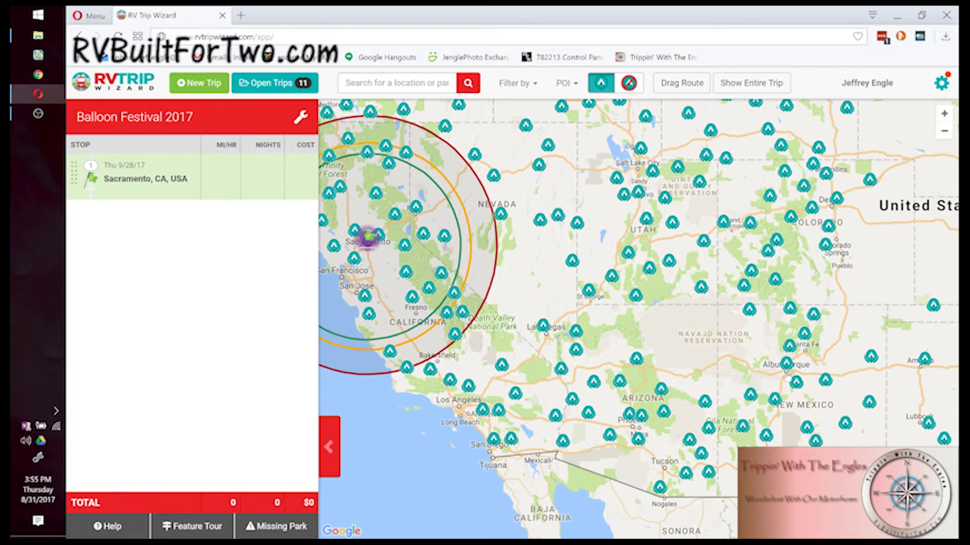
click(392, 84)
text(b)
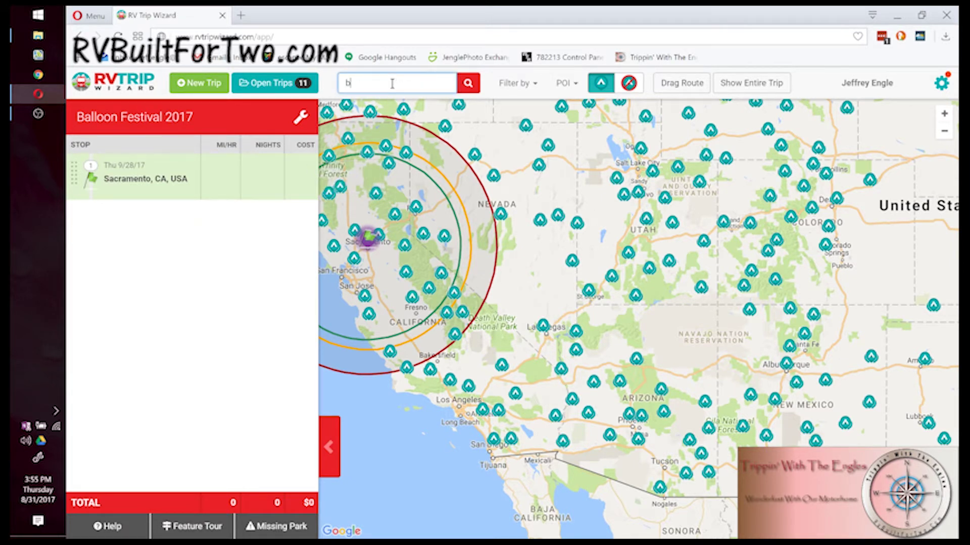
text(allon)
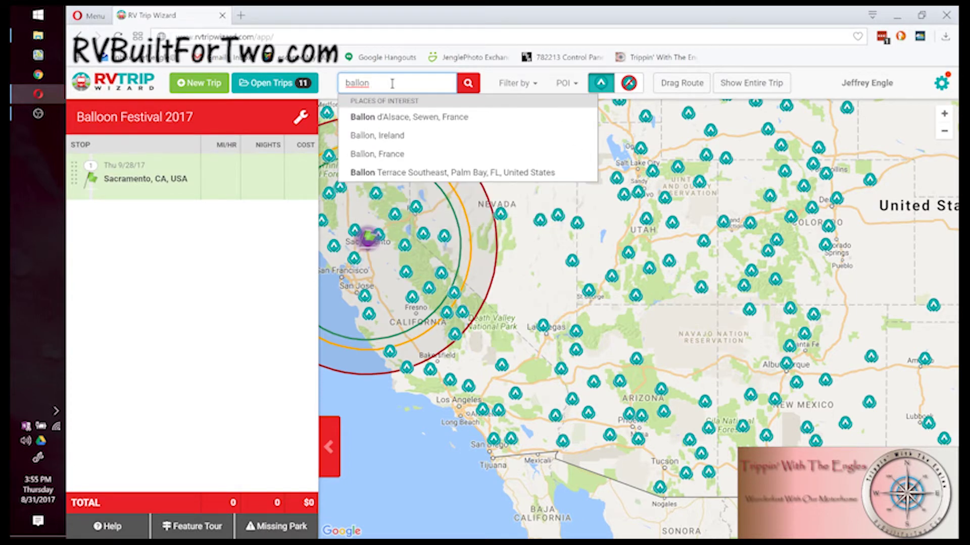
text( fes)
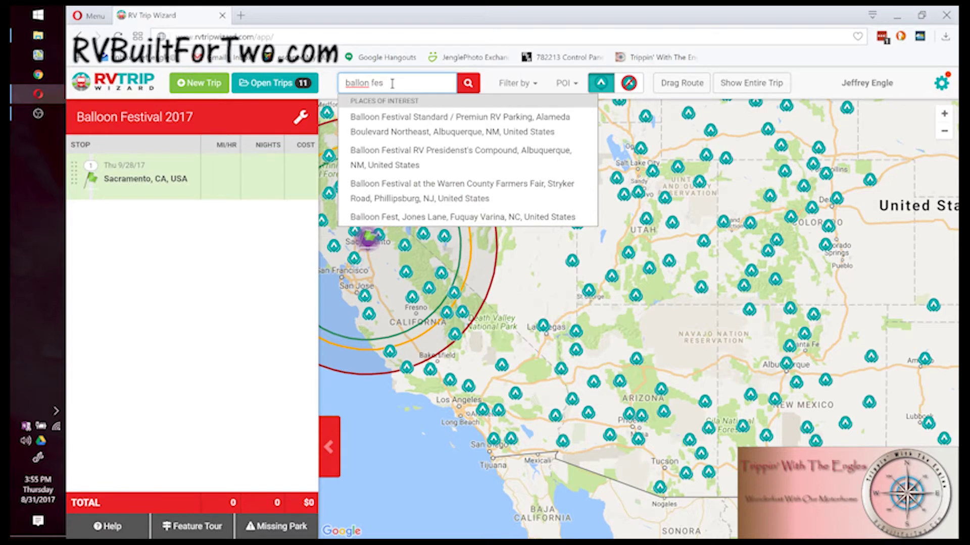
text(tival)
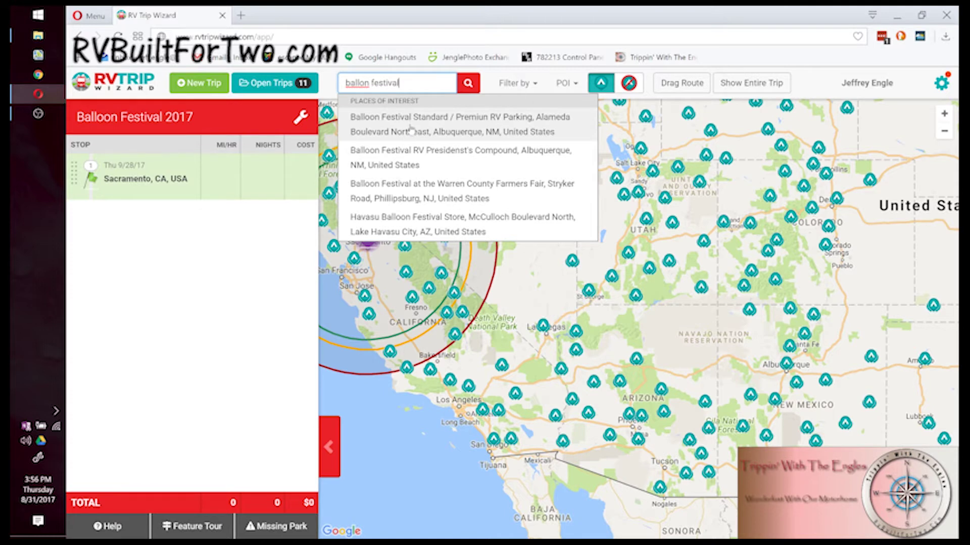
click(410, 129)
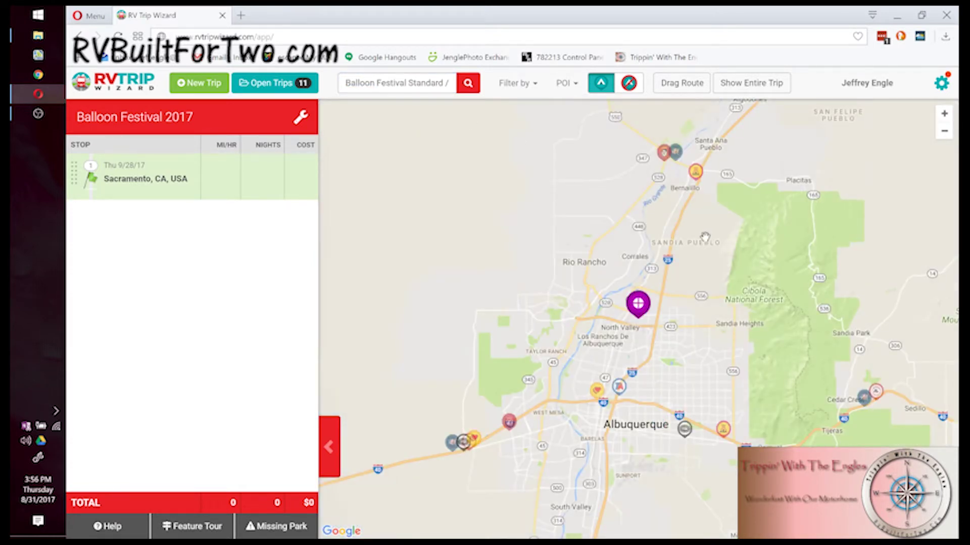
Step: Add Balloon Festival Standard / Premiun RV Parking to the trip as the last stop with 5 nights
mouse_move(638, 305)
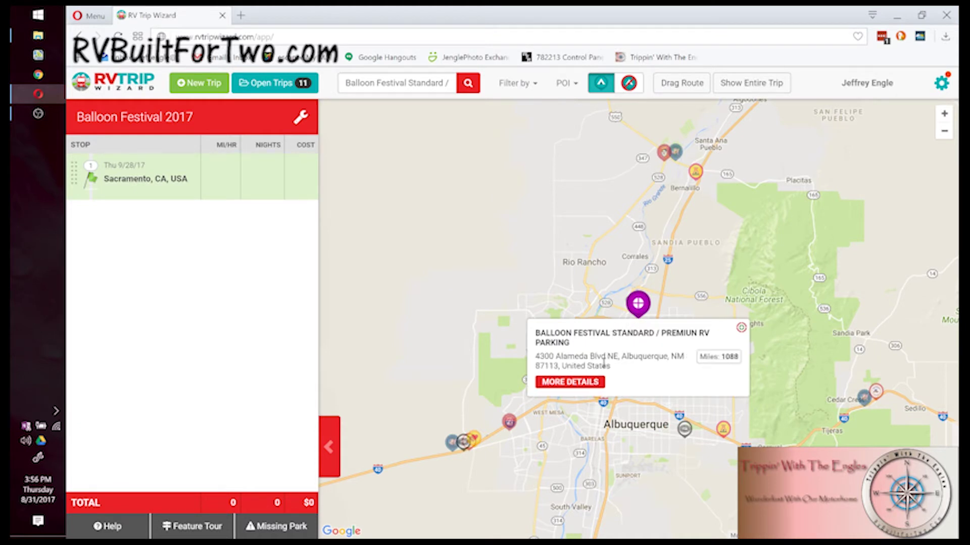
click(594, 384)
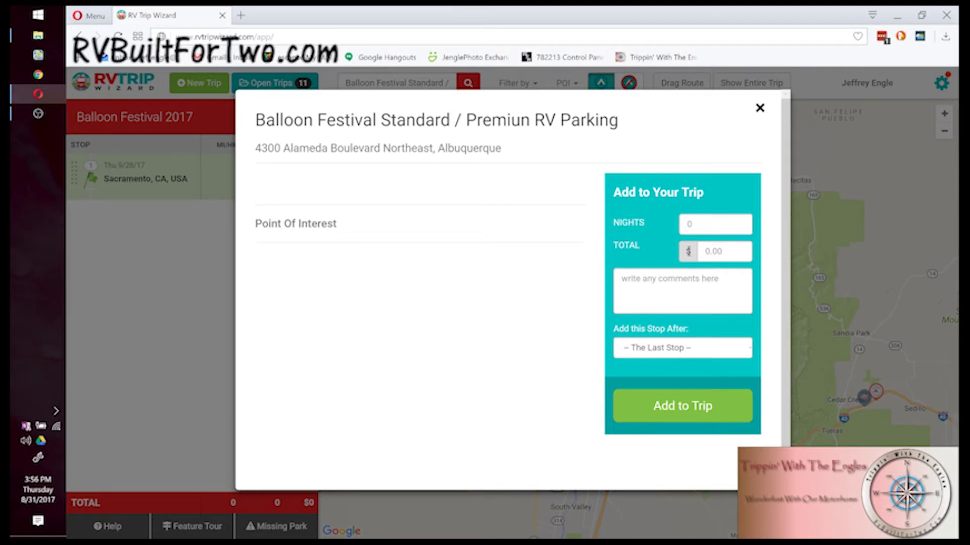
click(700, 224)
text(5)
click(700, 412)
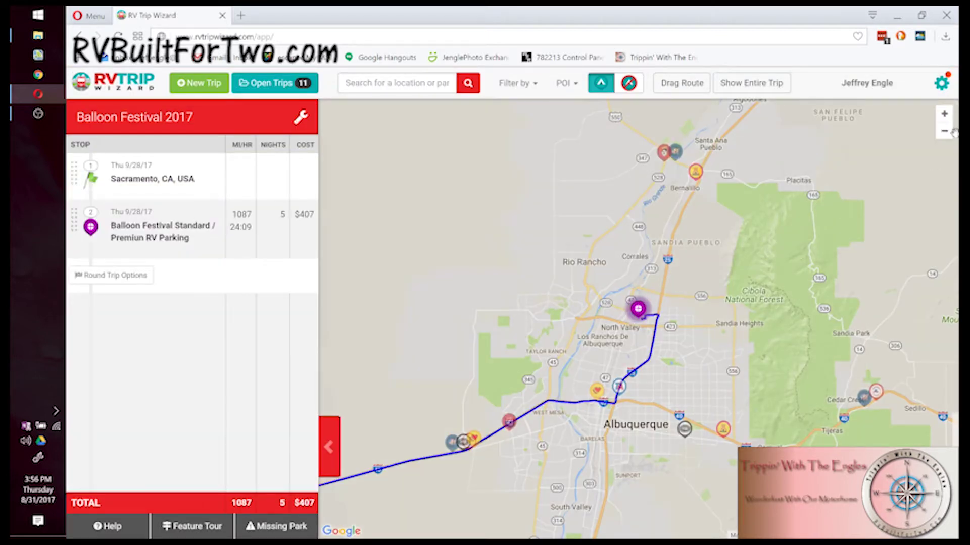
Step: Examine the whole route between Albuquerque and Sacramento on the map
click(944, 131)
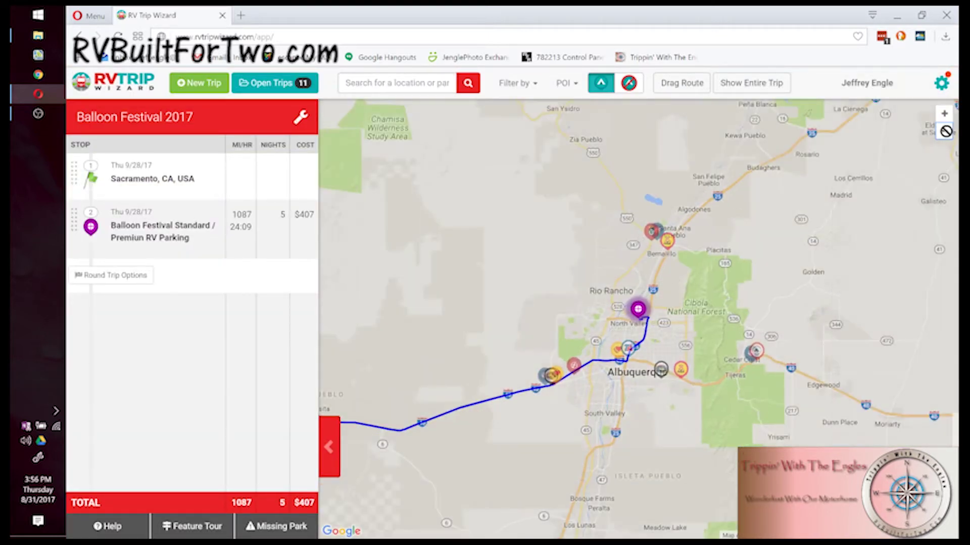
click(944, 132)
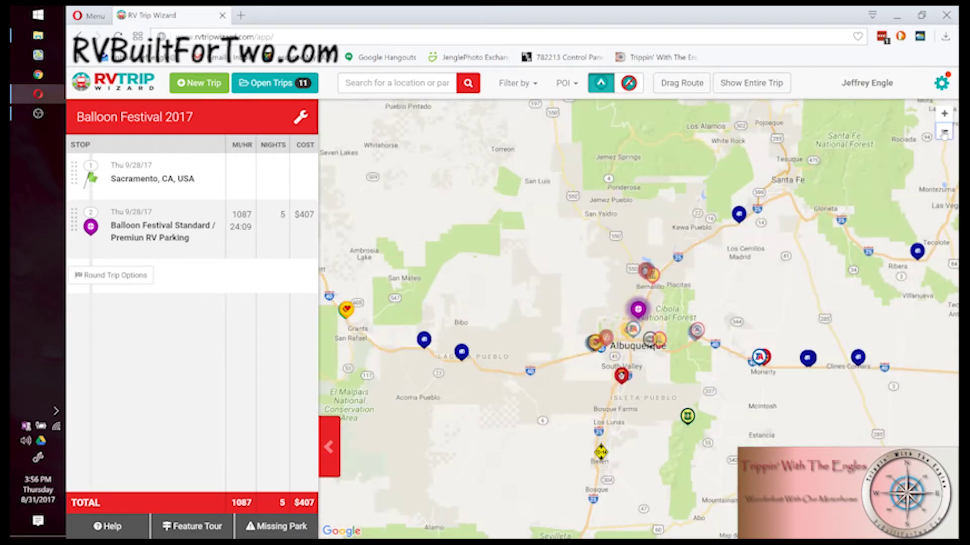
click(943, 130)
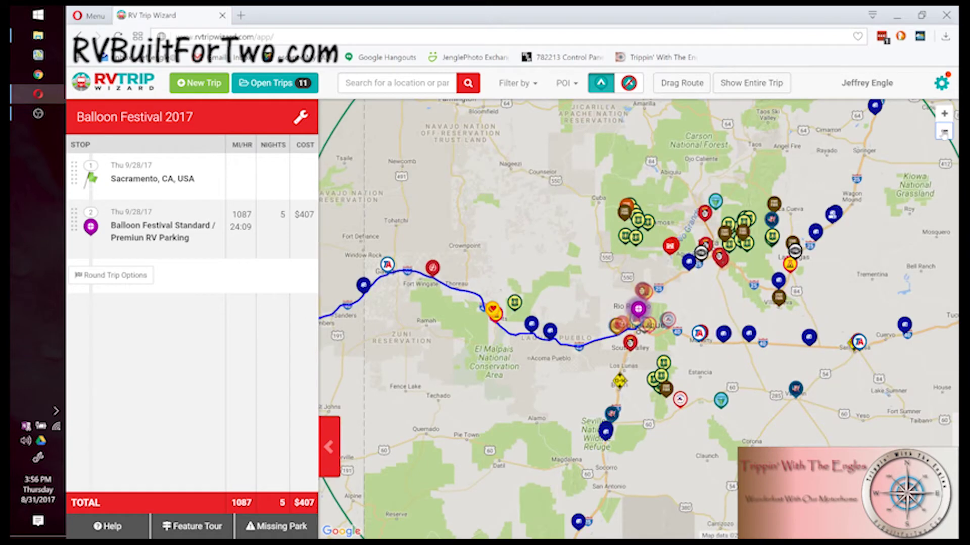
click(944, 131)
click(943, 131)
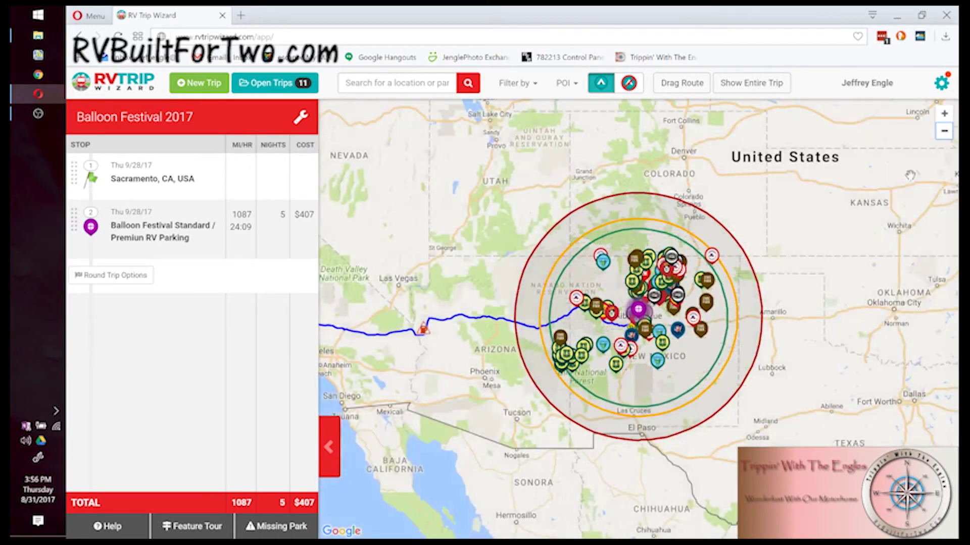
drag(423, 181, 680, 243)
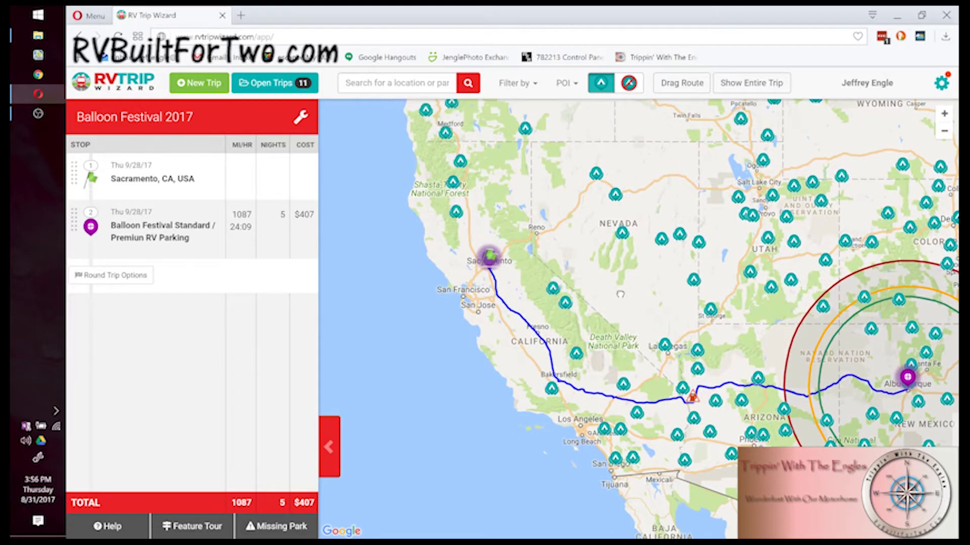
drag(621, 295, 598, 285)
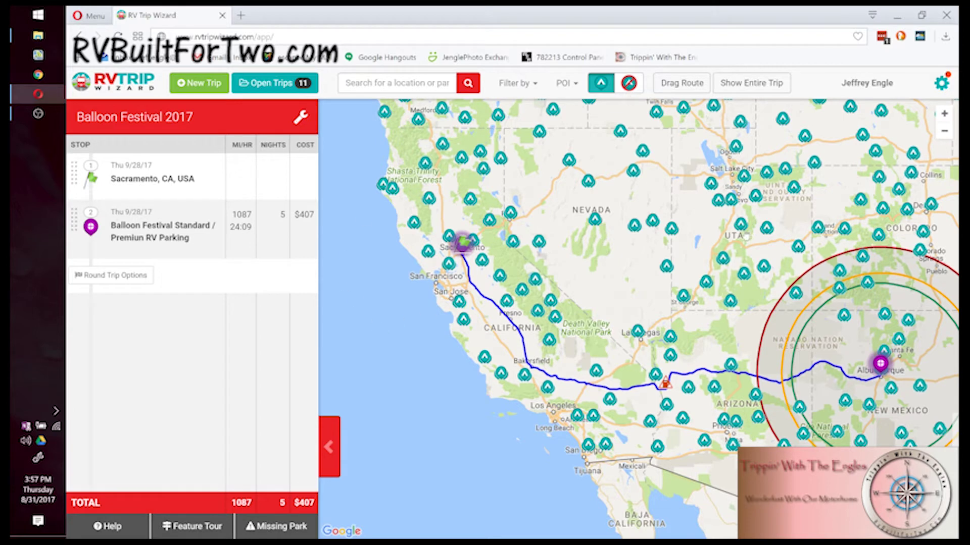
Step: Locate the I-80 MM 54 Eastbound rest stop near Grantsville, Utah, west of Salt Lake City on the map
drag(680, 212, 536, 354)
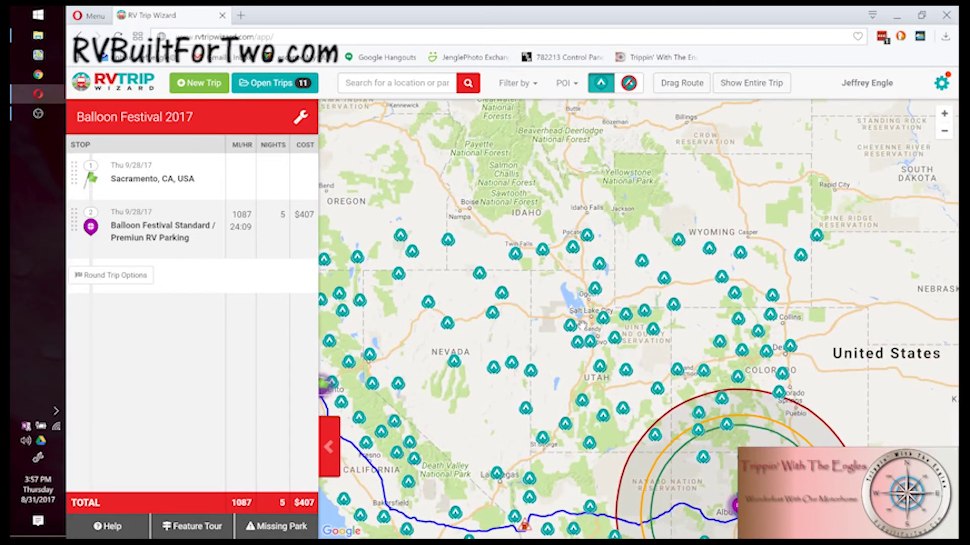
click(943, 114)
click(943, 115)
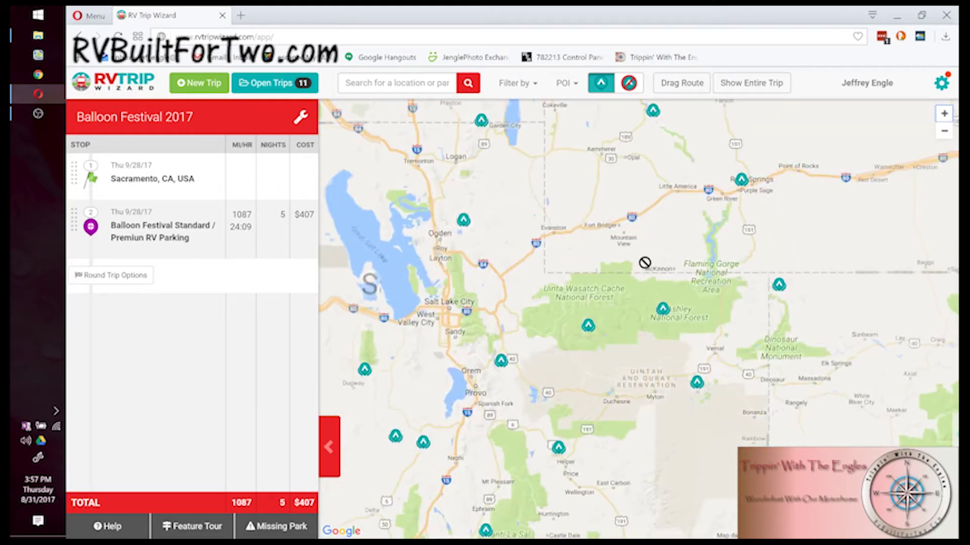
drag(593, 314, 833, 274)
click(648, 272)
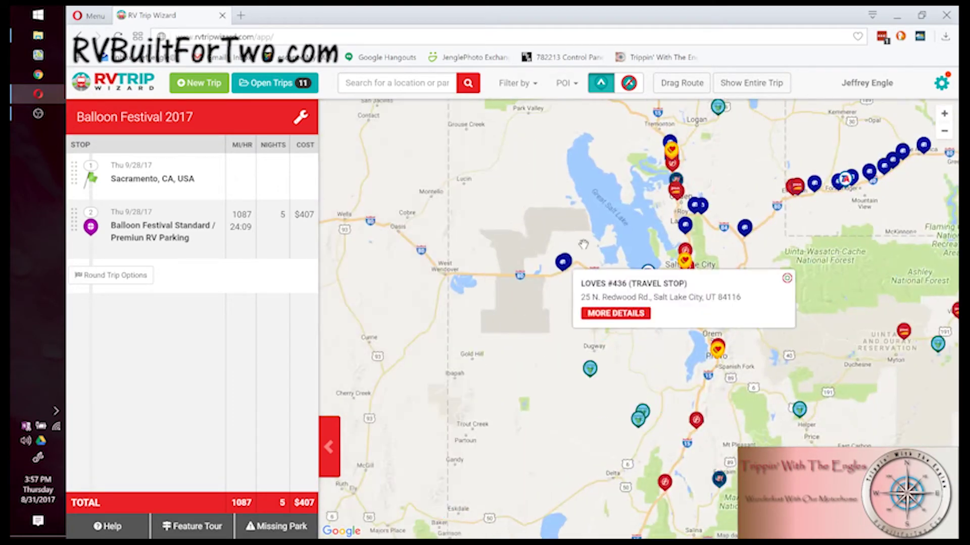
click(563, 262)
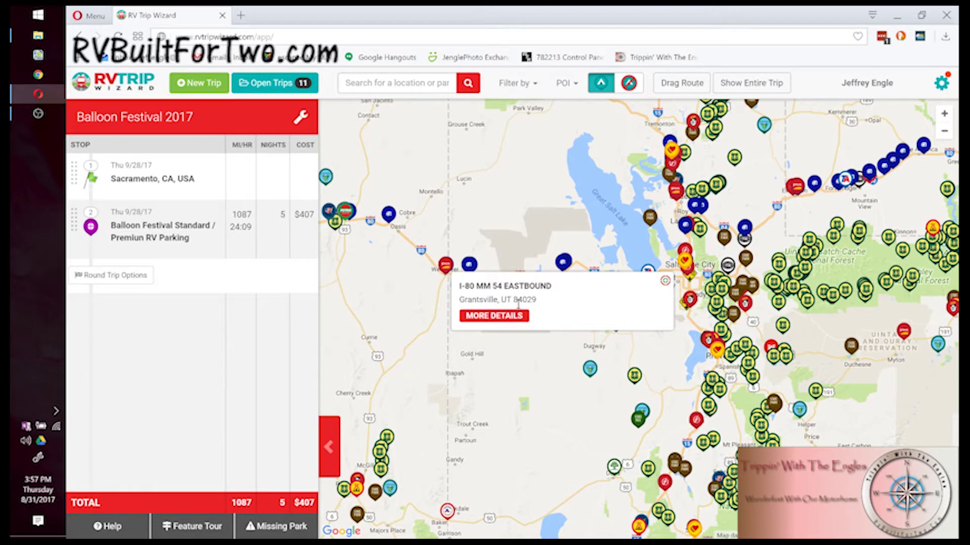
Step: Add the I-80 MM 54 Eastbound rest stop to the trip after stop 1, Sacramento, CA, USA
click(518, 317)
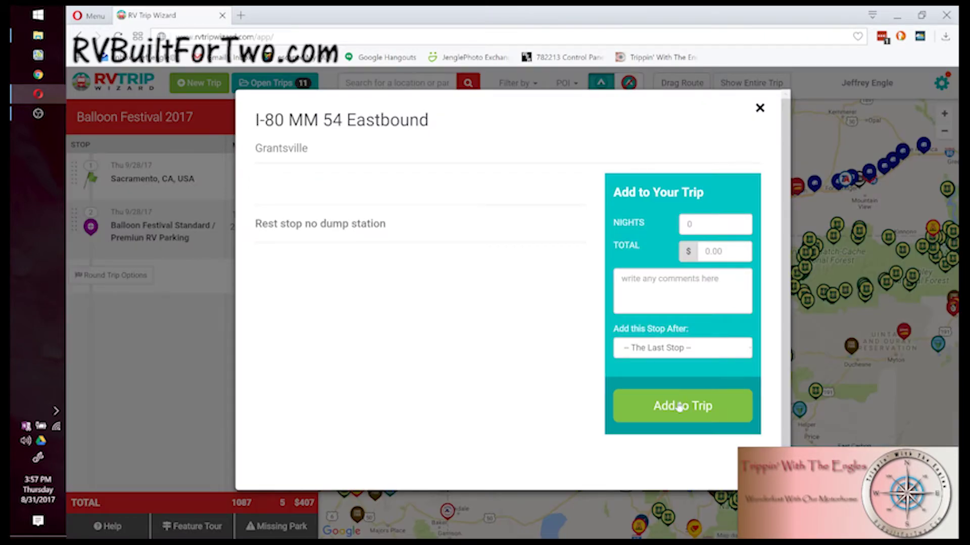
click(709, 352)
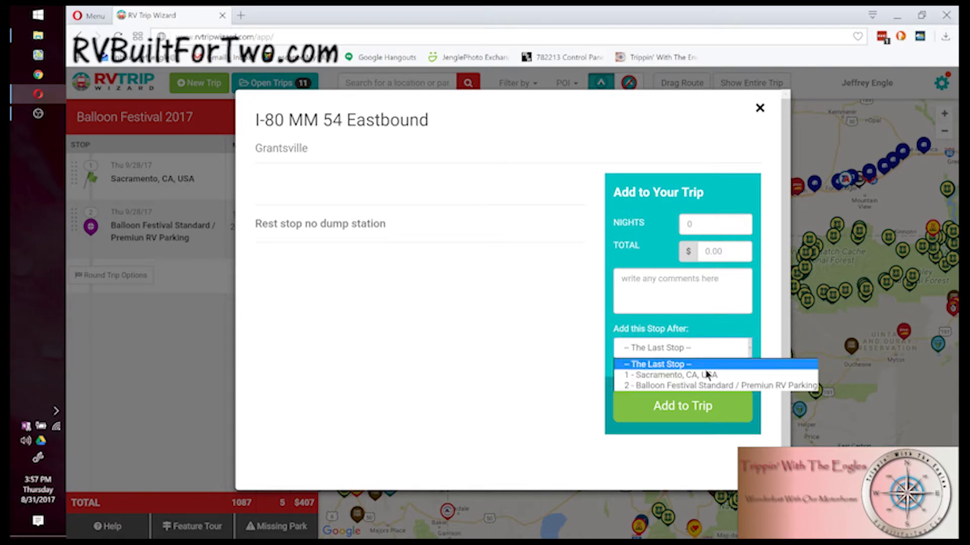
click(707, 375)
click(699, 406)
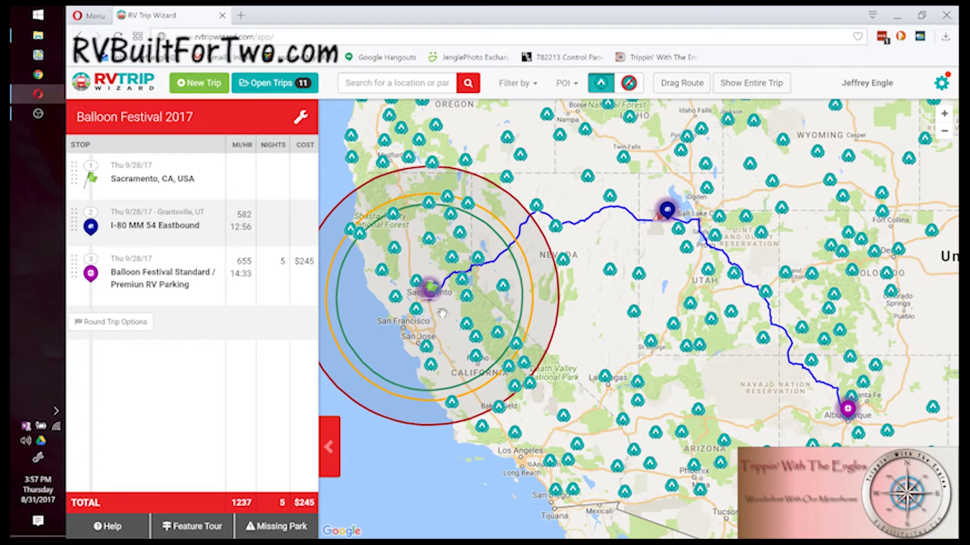
Step: Examine the rerouted I-80 leg from Sacramento through Nevada against the driving radius circles and nearby stops
click(666, 208)
drag(584, 316, 642, 334)
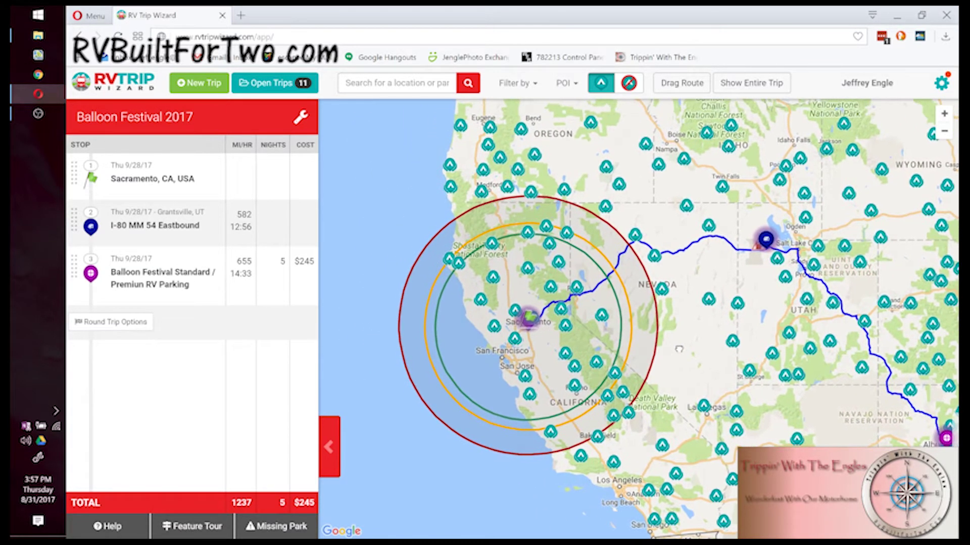
click(944, 131)
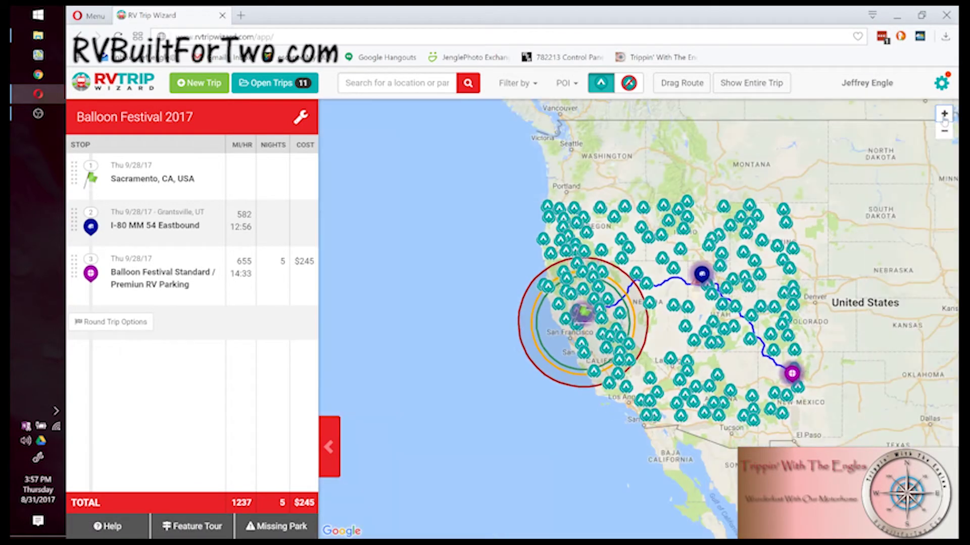
click(944, 116)
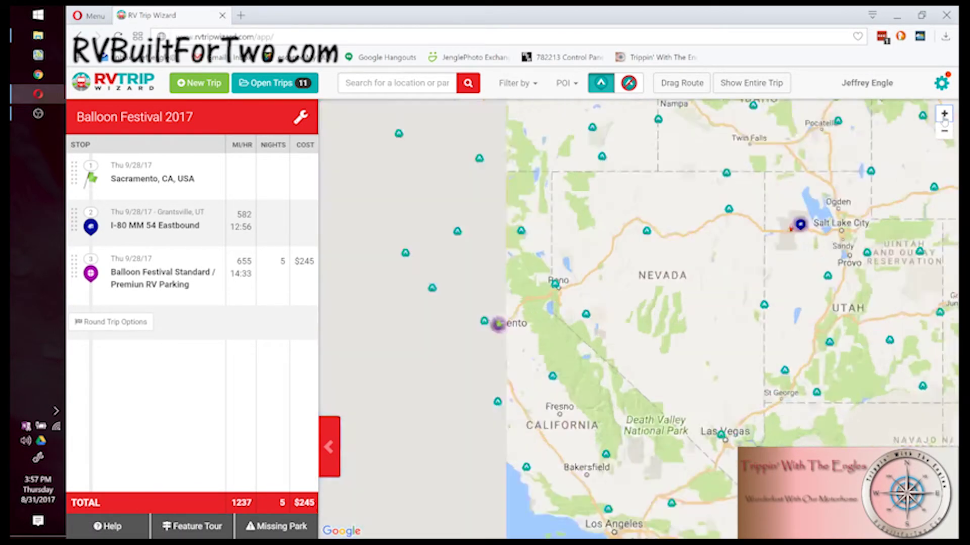
click(944, 115)
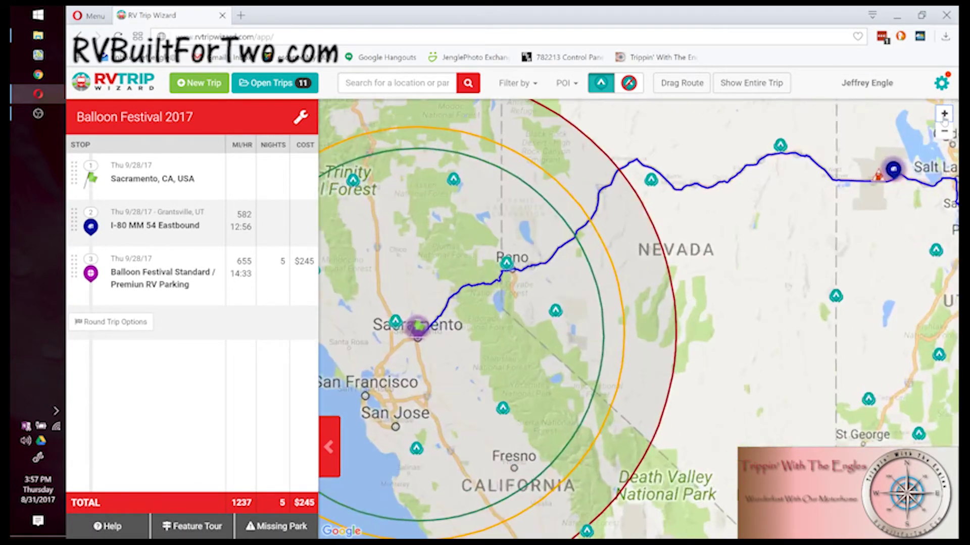
drag(727, 240, 756, 283)
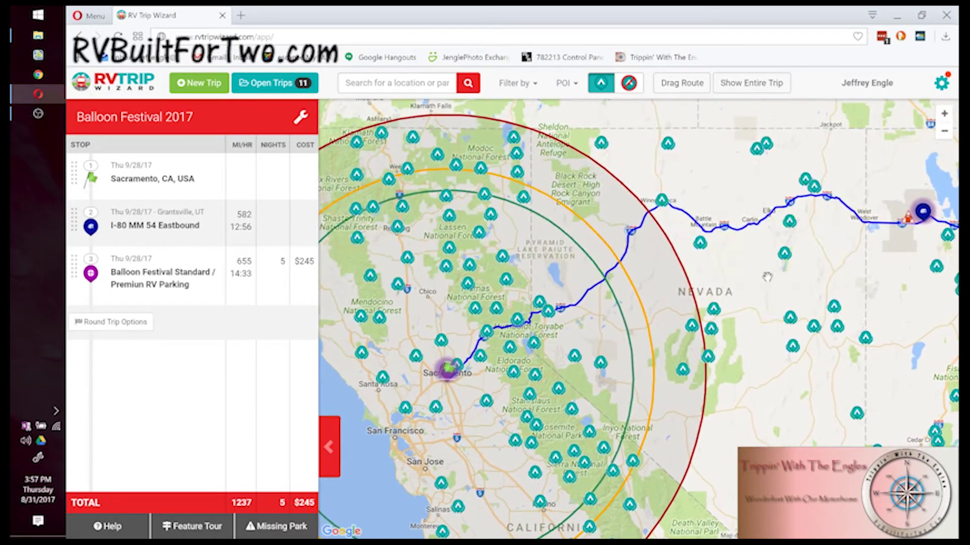
click(944, 116)
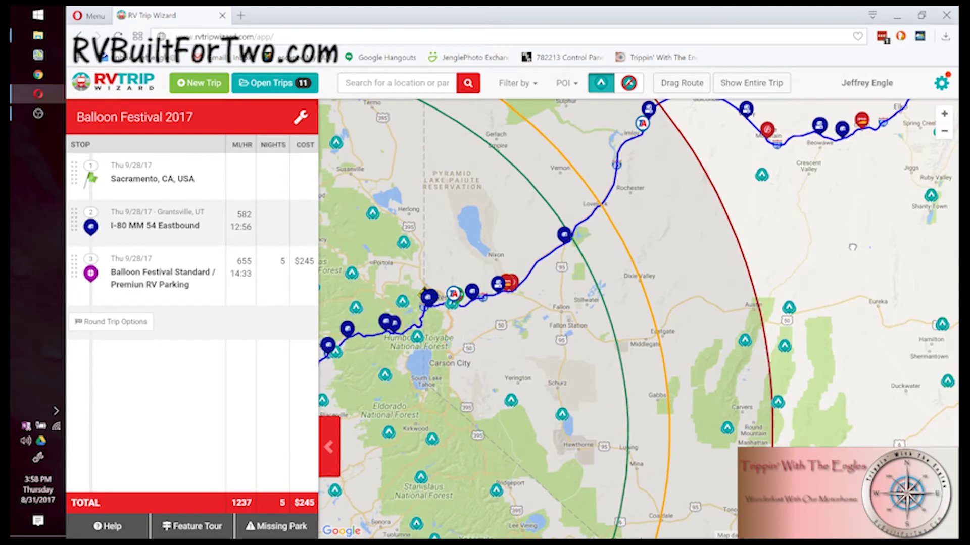
drag(851, 237, 853, 325)
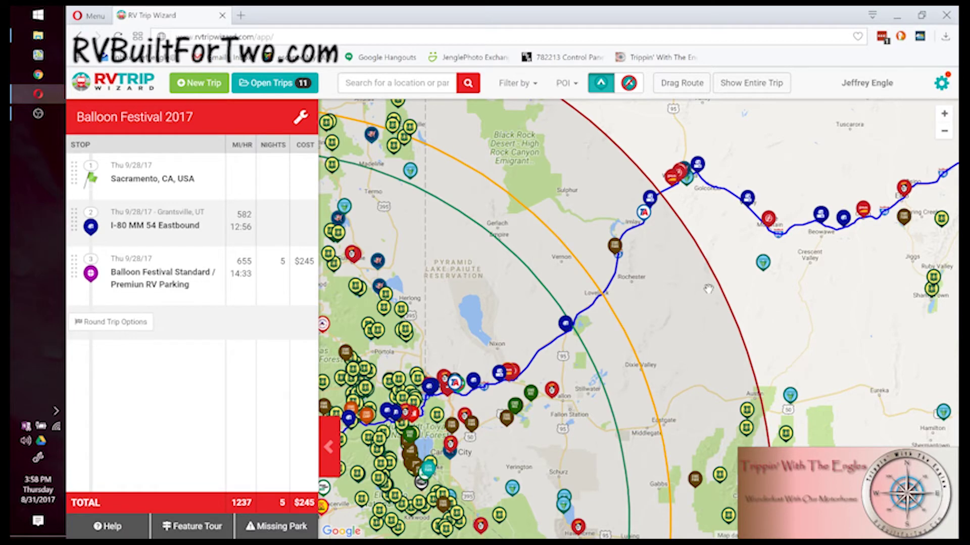
Step: Find New Frontier RV Park near Winnemucca, NV along the route and open its park details
click(943, 114)
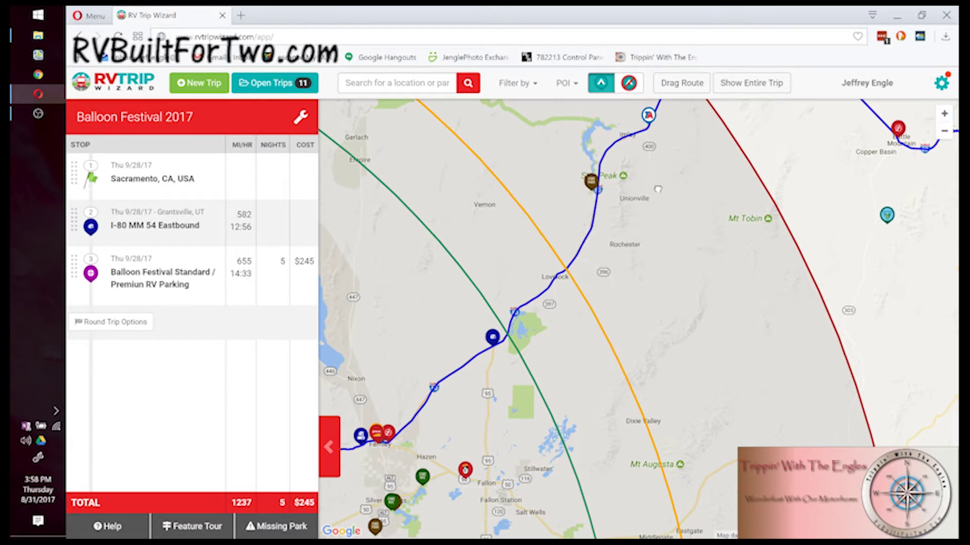
drag(663, 167, 655, 278)
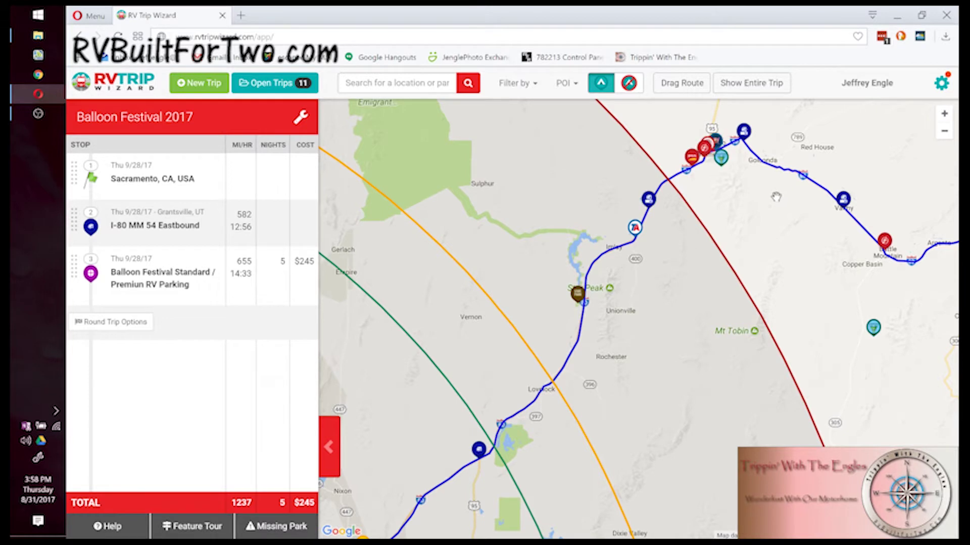
mouse_move(722, 151)
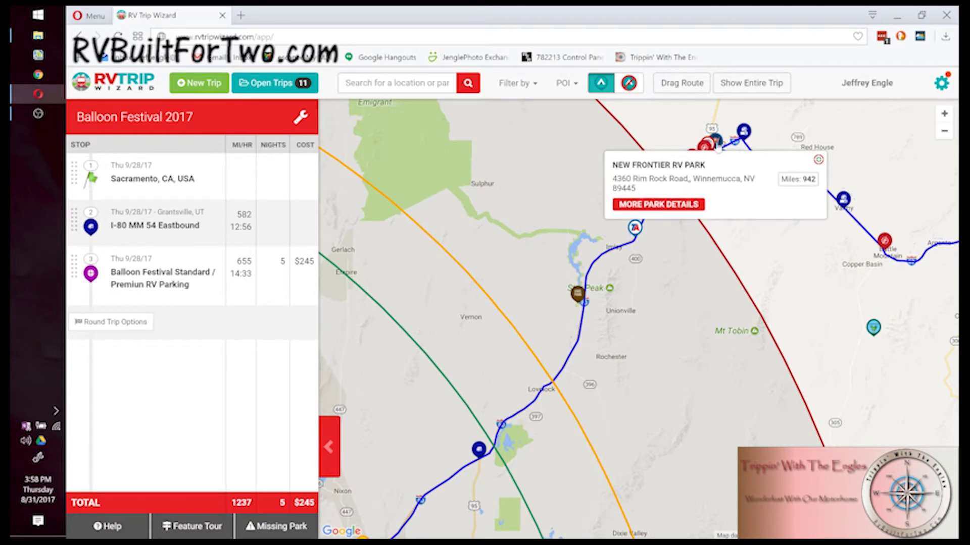
click(686, 204)
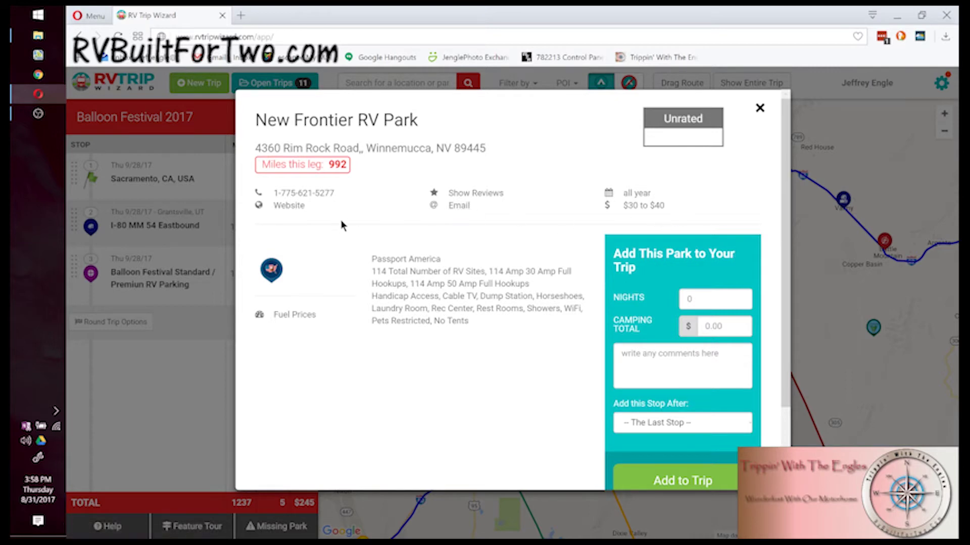
Step: Check New Frontier RV Park's website and add the park after stop 1, Sacramento, CA, USA, with 1 night and a $35.00 camping total
click(291, 206)
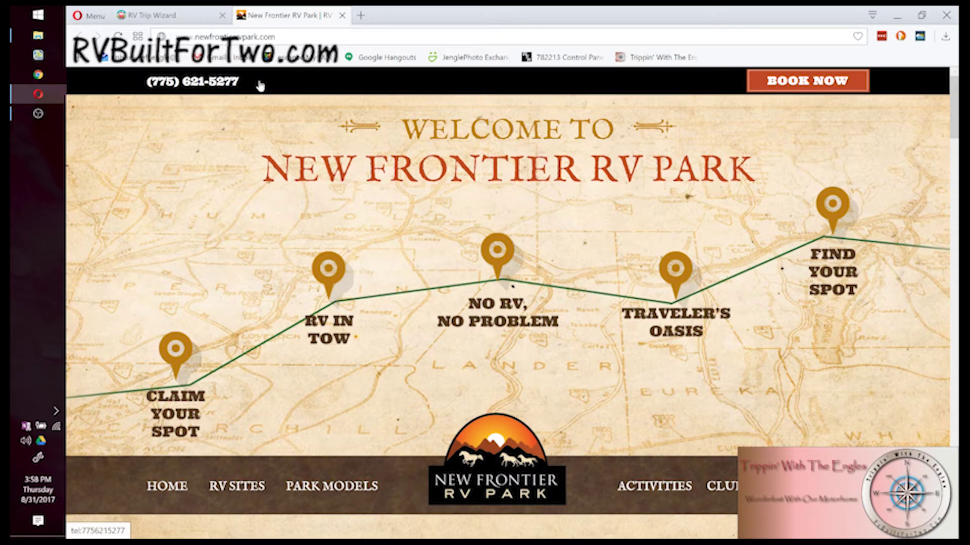
click(170, 19)
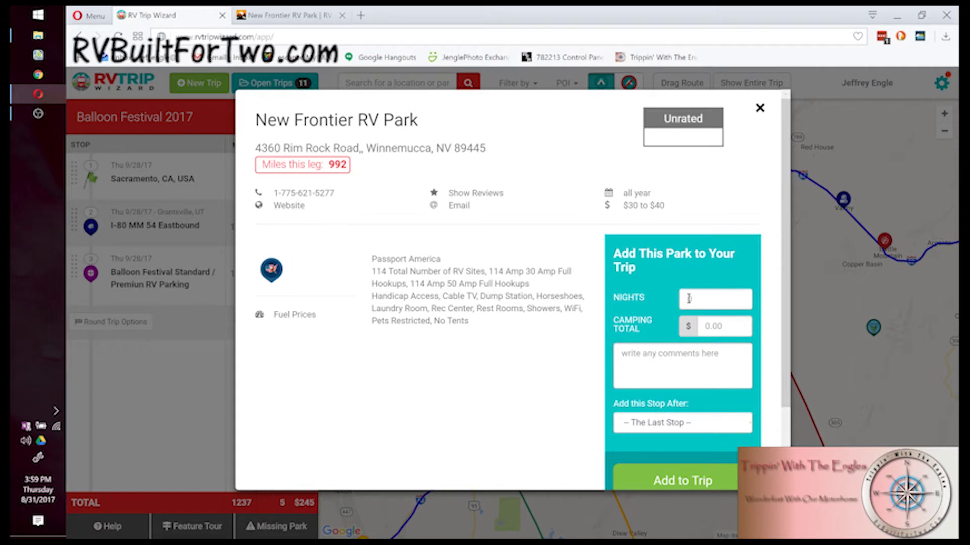
click(693, 299)
key(BackSpace)
text(1)
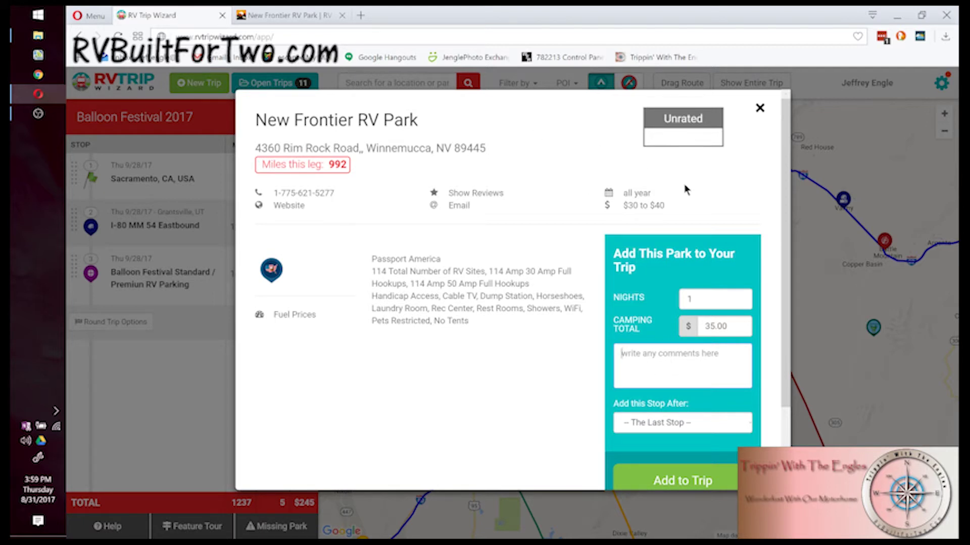
click(701, 429)
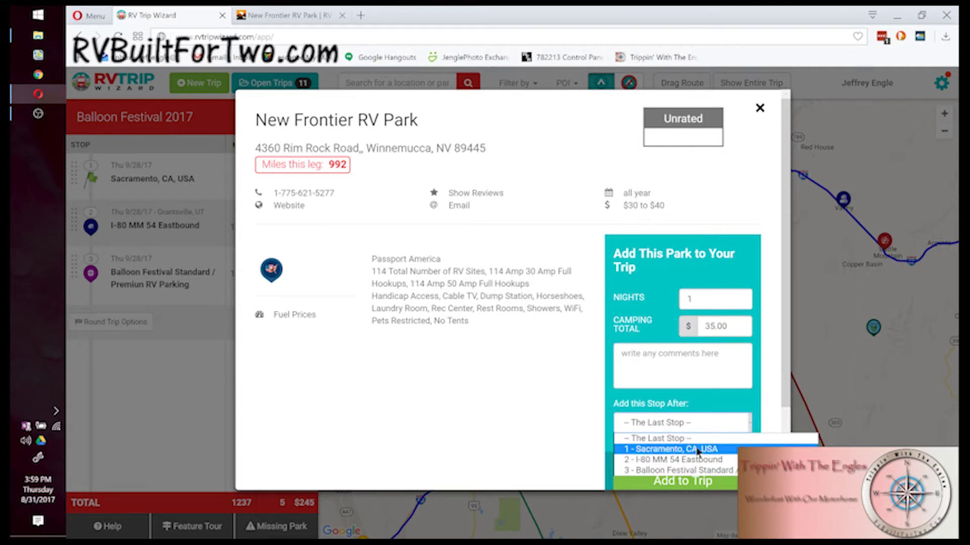
click(698, 449)
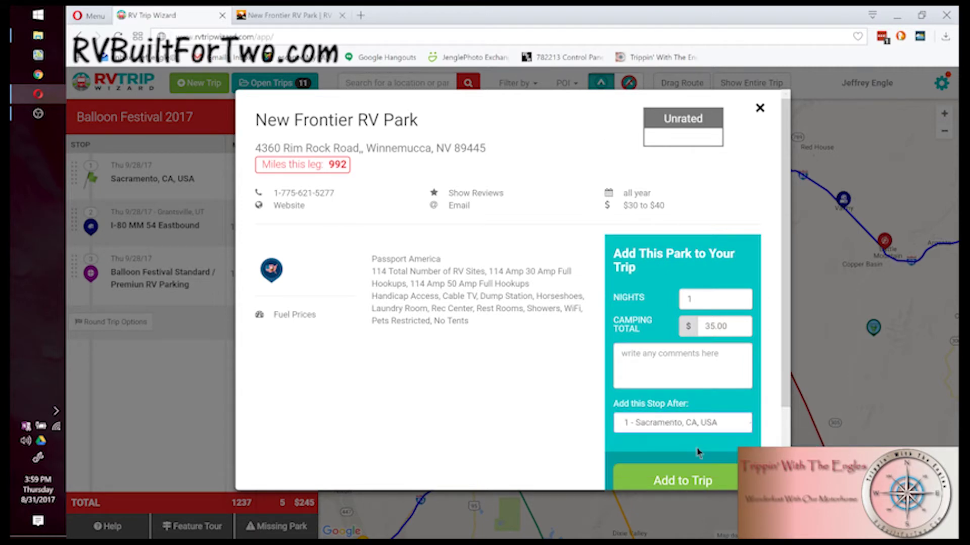
click(691, 481)
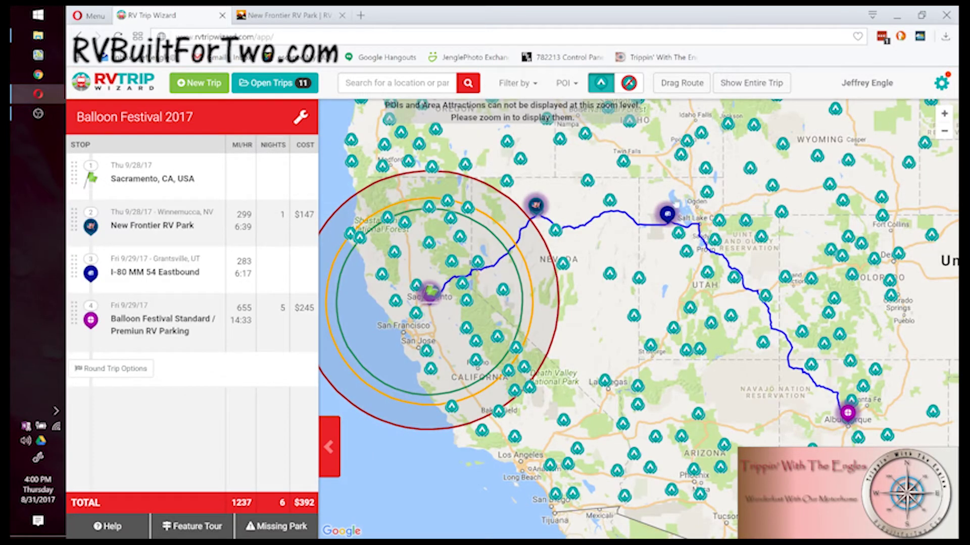
Step: Locate the I-80 MM 143 Eastbound rest stop near Nevada City, CA along the route northeast of Sacramento
mouse_move(175, 191)
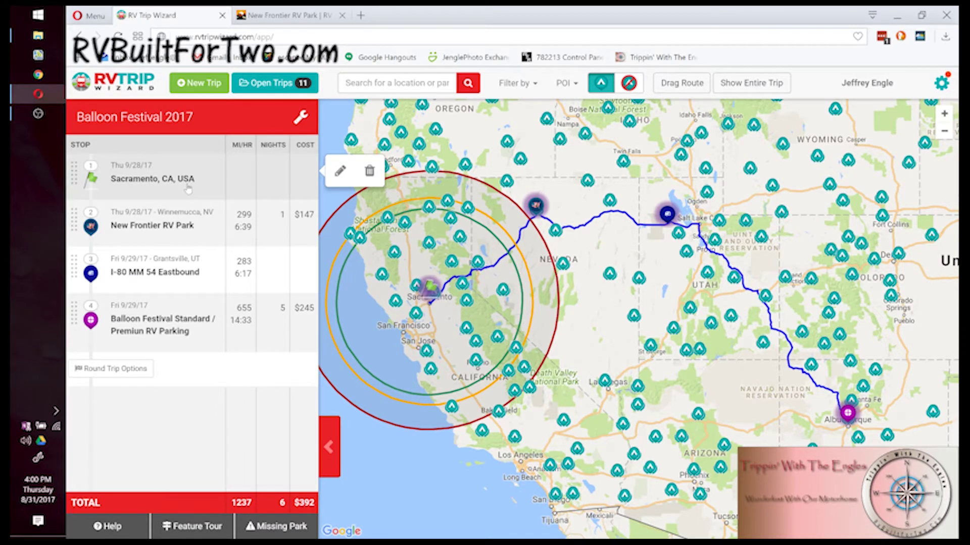
mouse_move(161, 225)
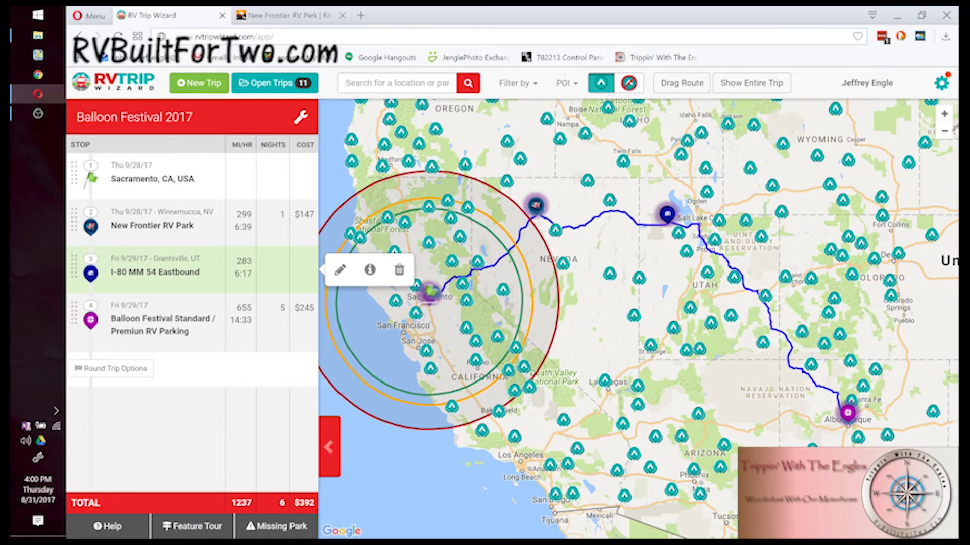
click(944, 113)
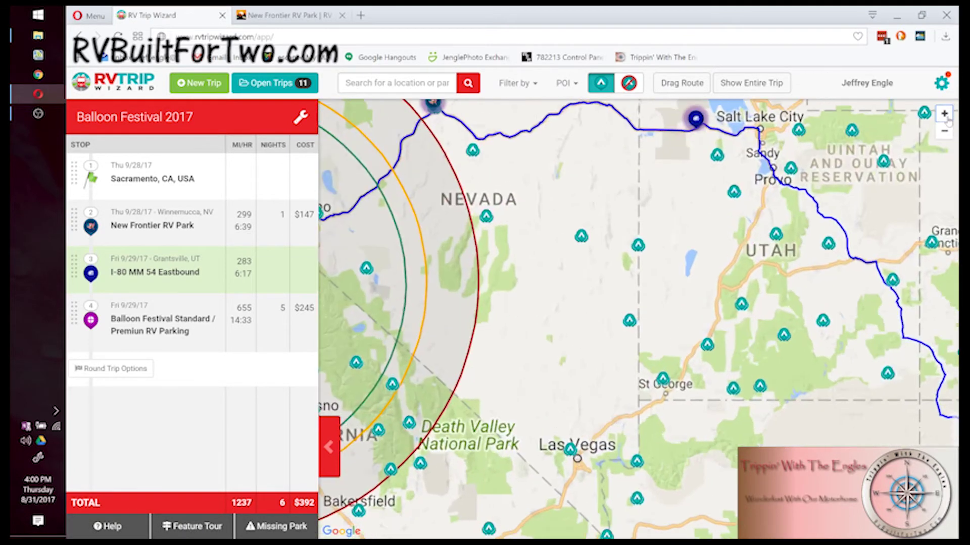
drag(506, 279, 875, 289)
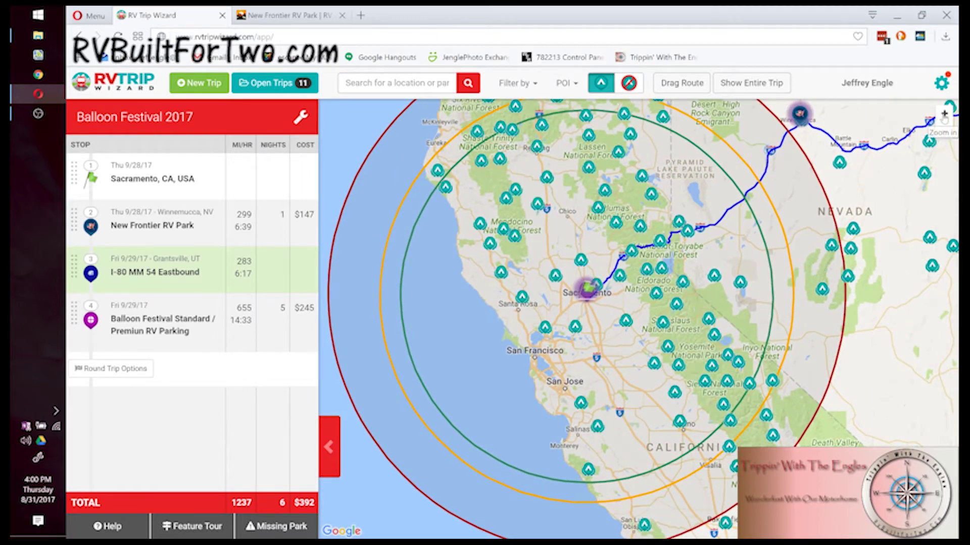
click(944, 115)
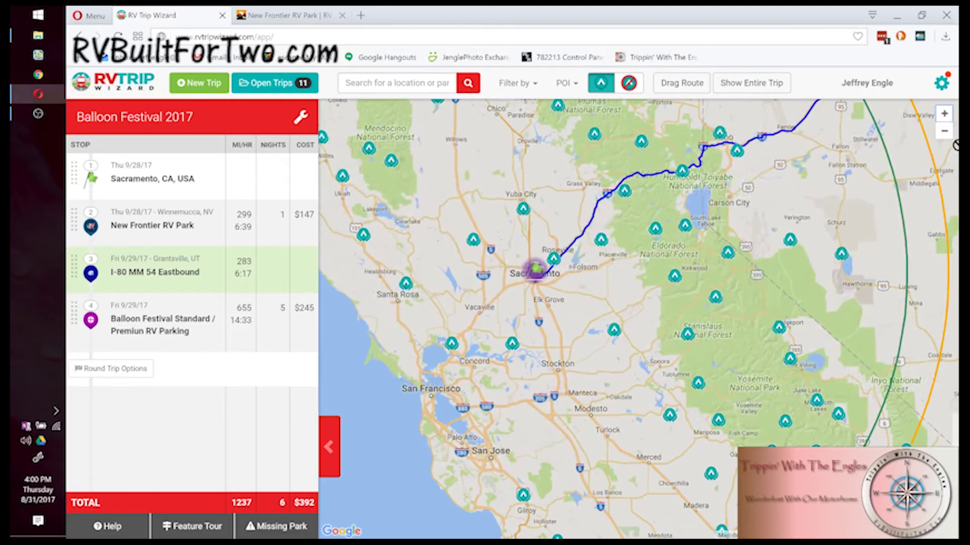
click(607, 185)
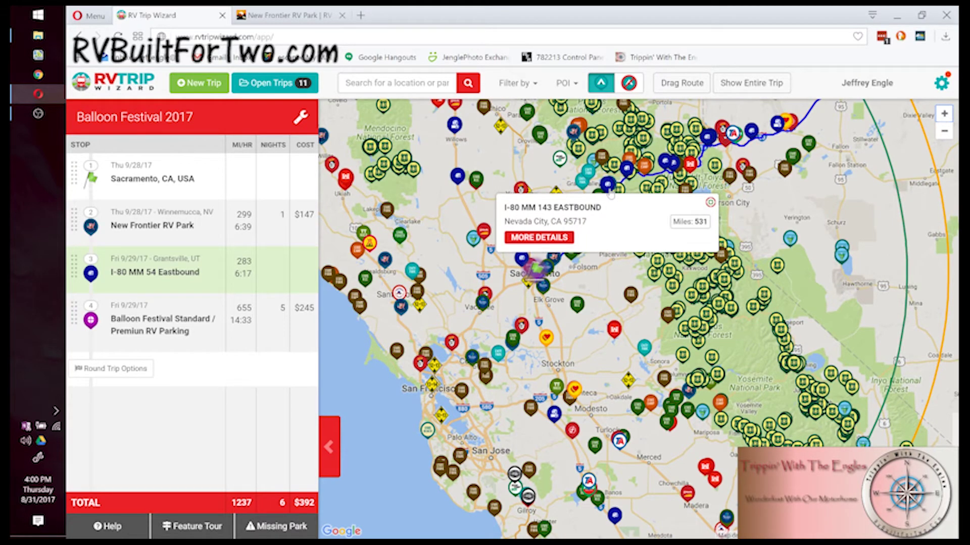
mouse_move(155, 178)
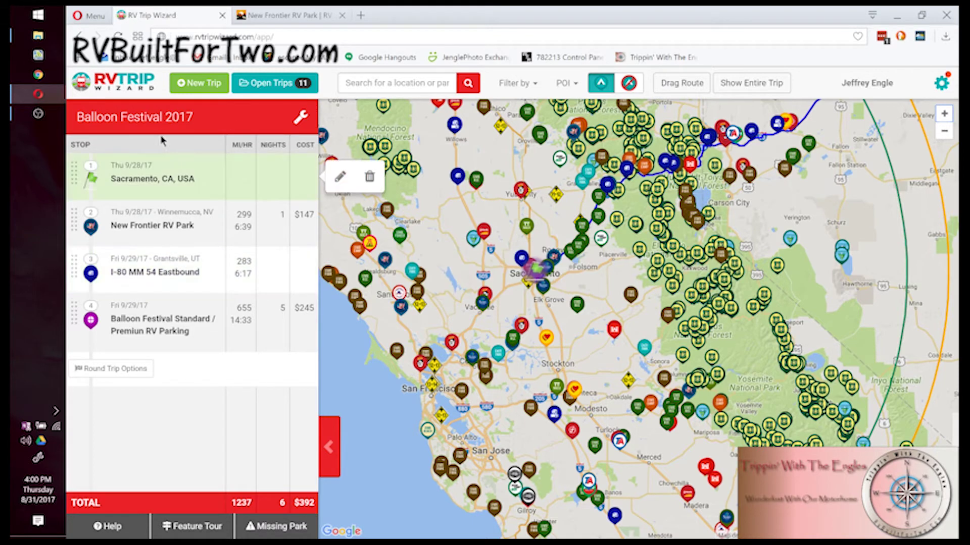
click(156, 179)
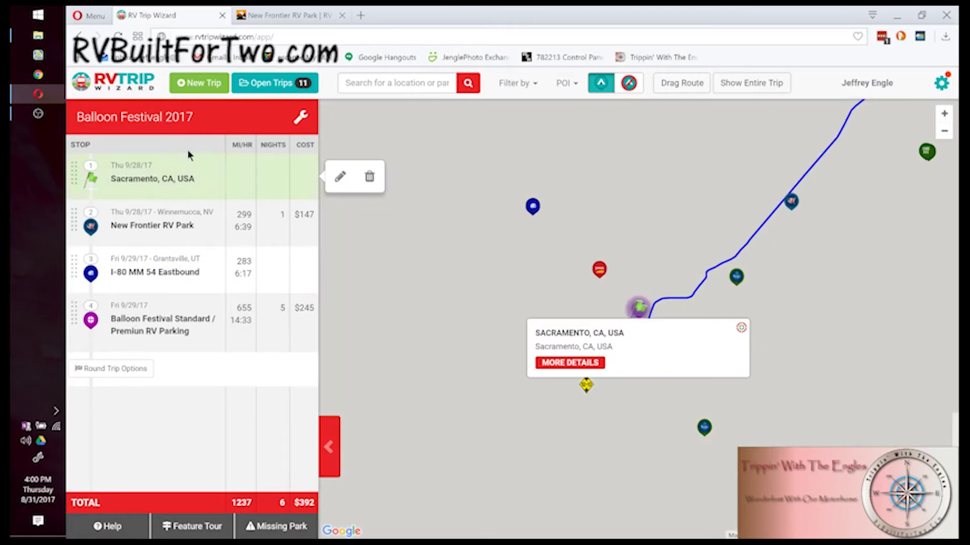
click(944, 131)
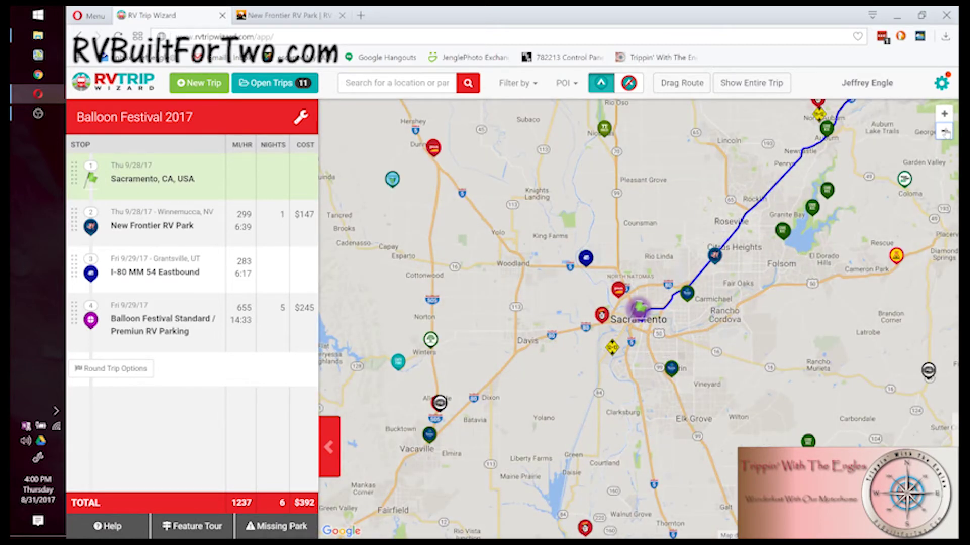
drag(882, 158, 727, 311)
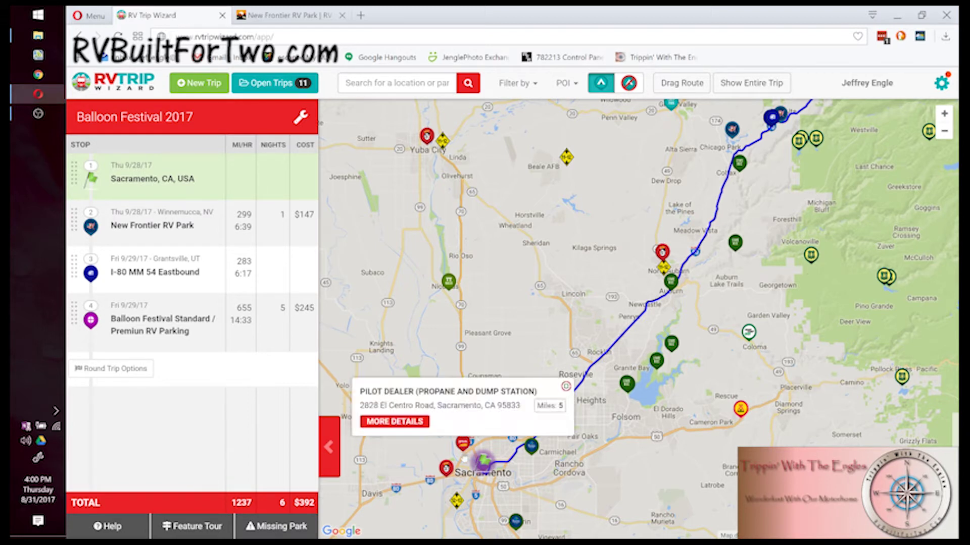
mouse_move(773, 118)
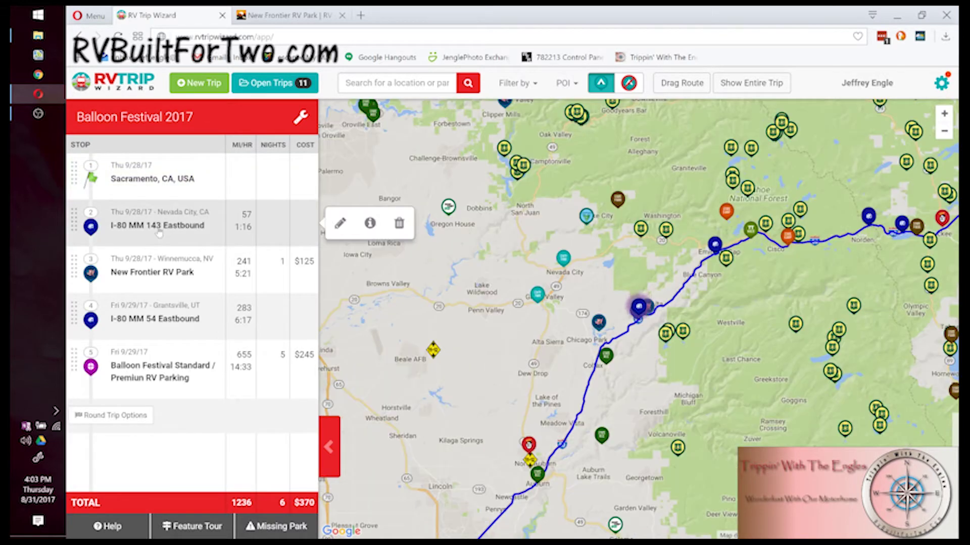
Step: Follow I-80 east from the MM 143 Eastbound stop past Truckee and locate the I-80 MM 6 rest stop near Reno, NV
click(159, 232)
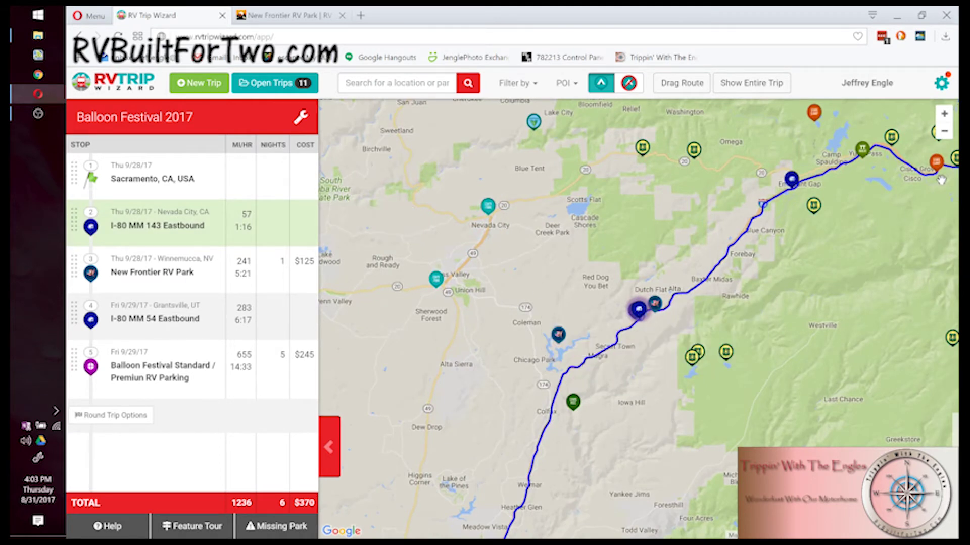
drag(840, 243, 616, 279)
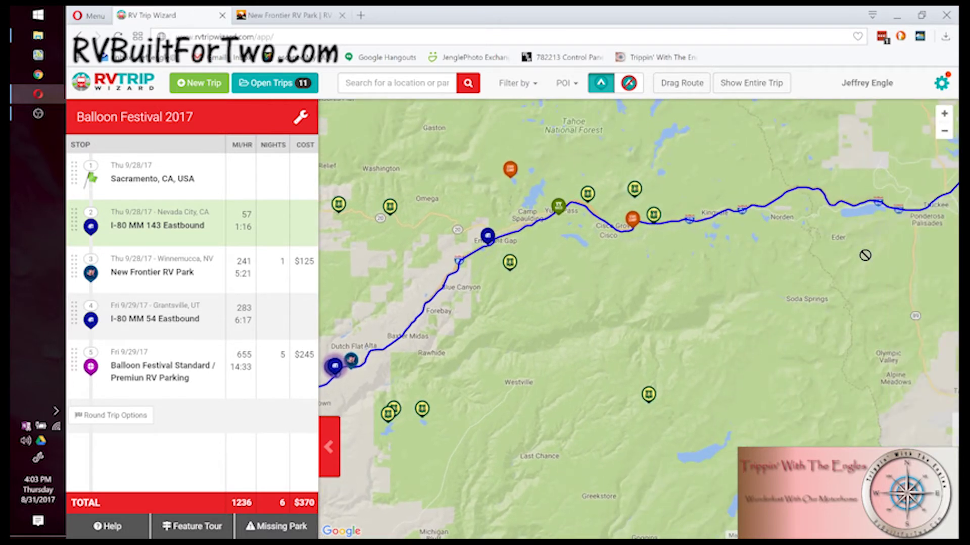
click(860, 202)
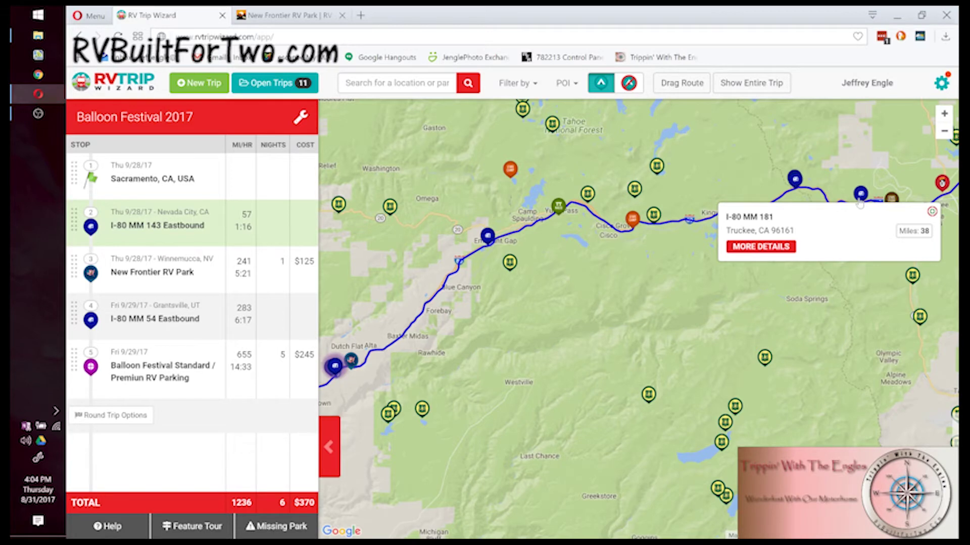
click(861, 273)
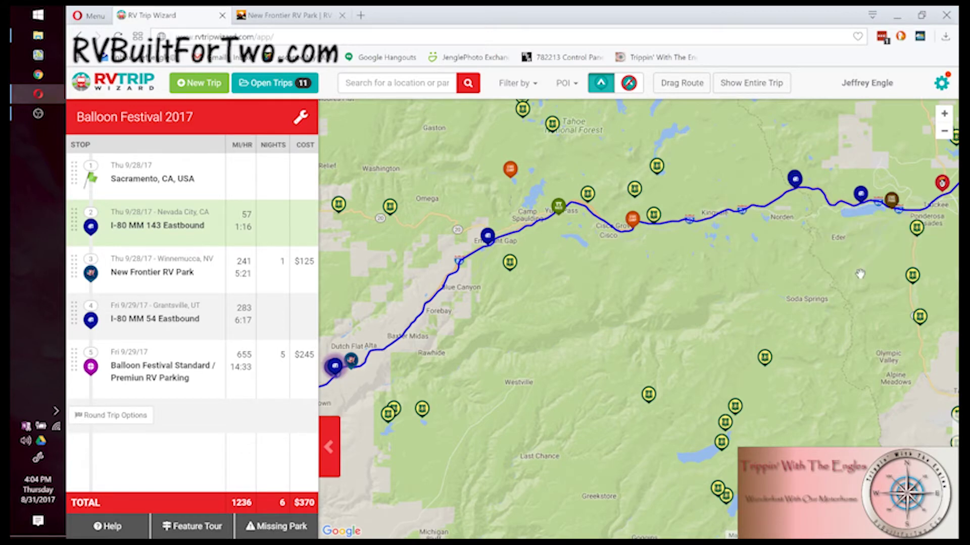
drag(861, 273, 472, 339)
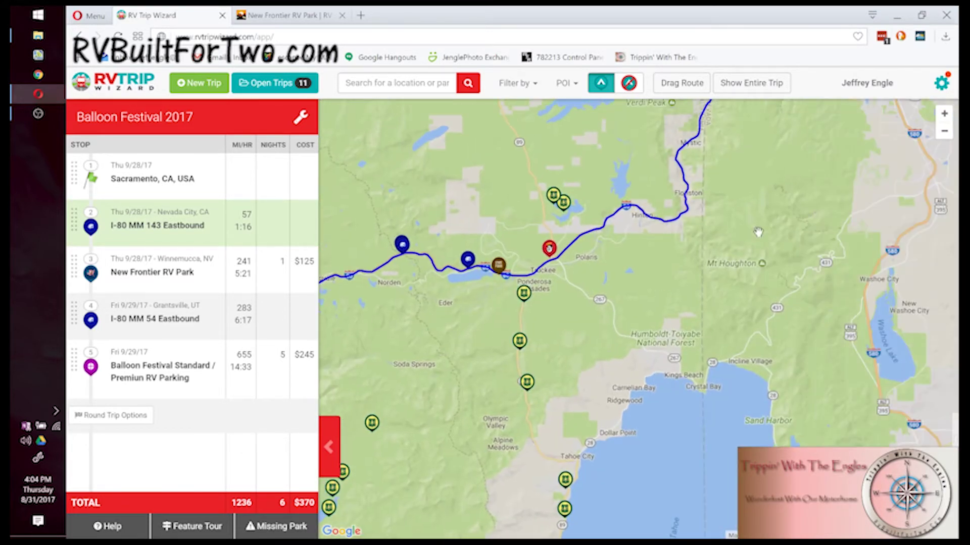
drag(772, 229, 734, 286)
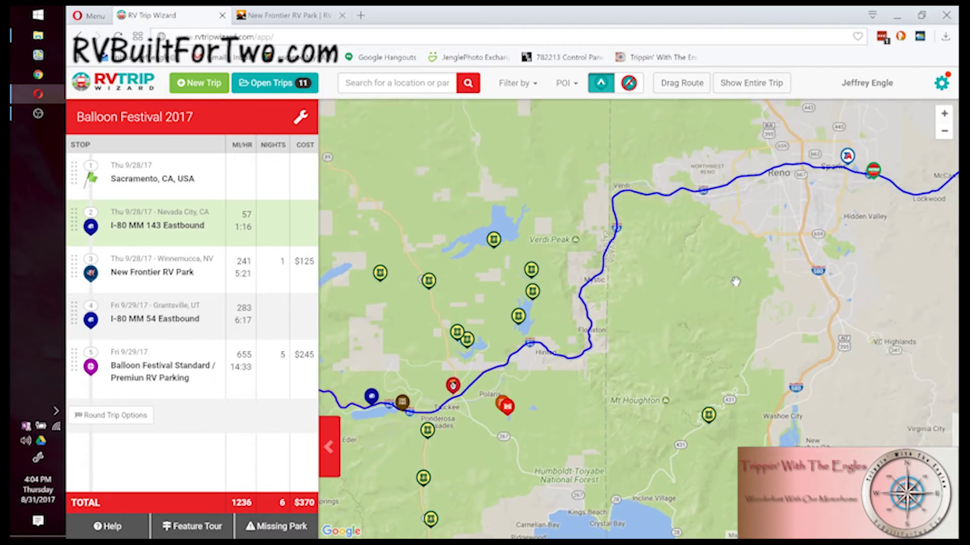
click(669, 185)
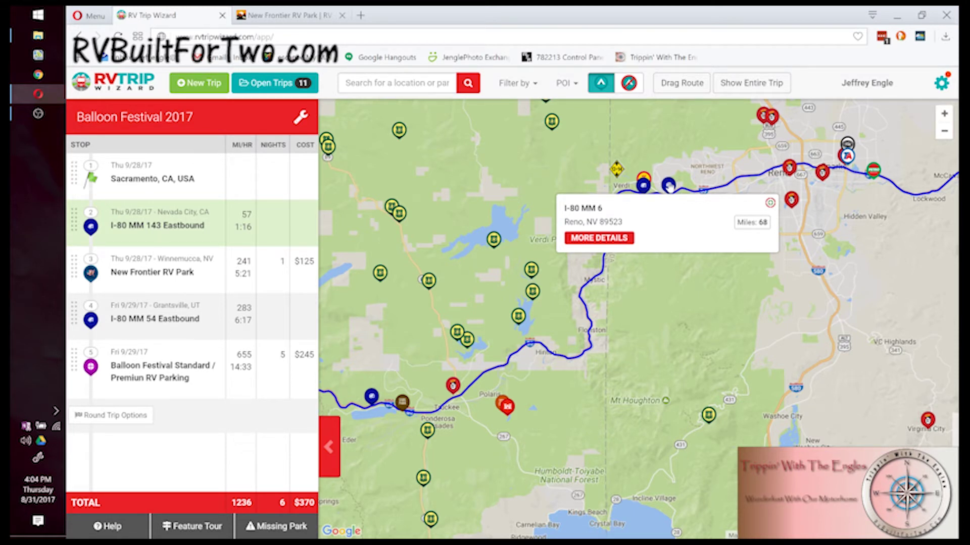
Step: Add the I-80 MM 6 rest stop to the trip after stop 2, I-80 MM 143 Eastbound
click(623, 238)
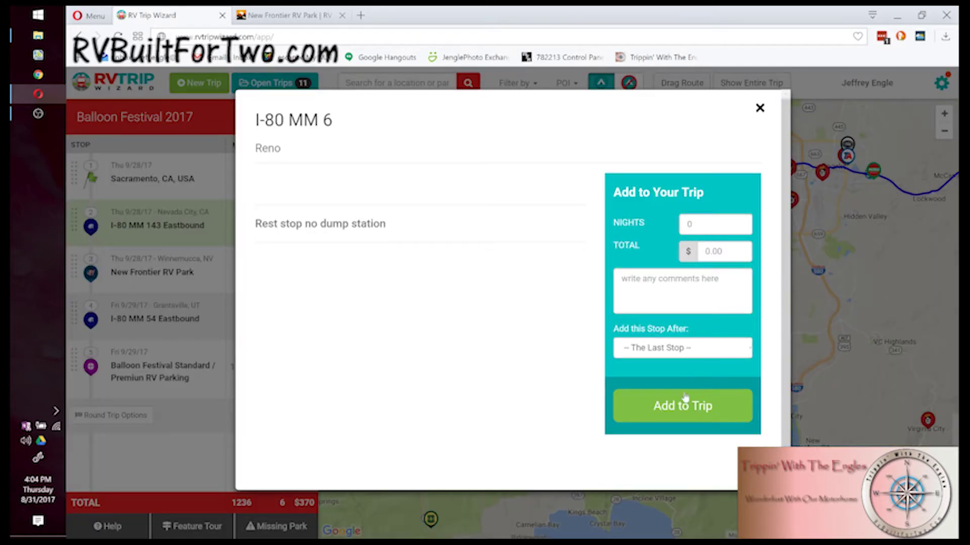
click(703, 352)
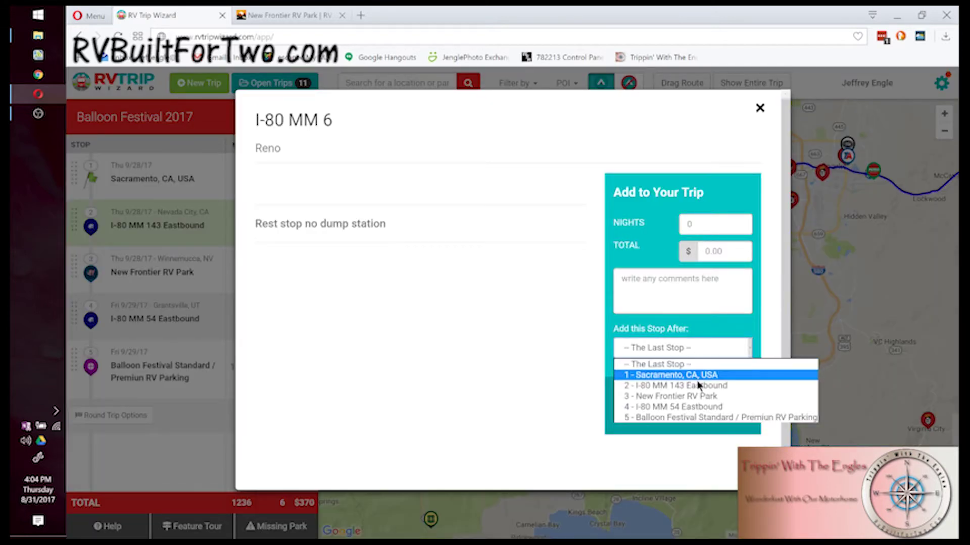
click(700, 385)
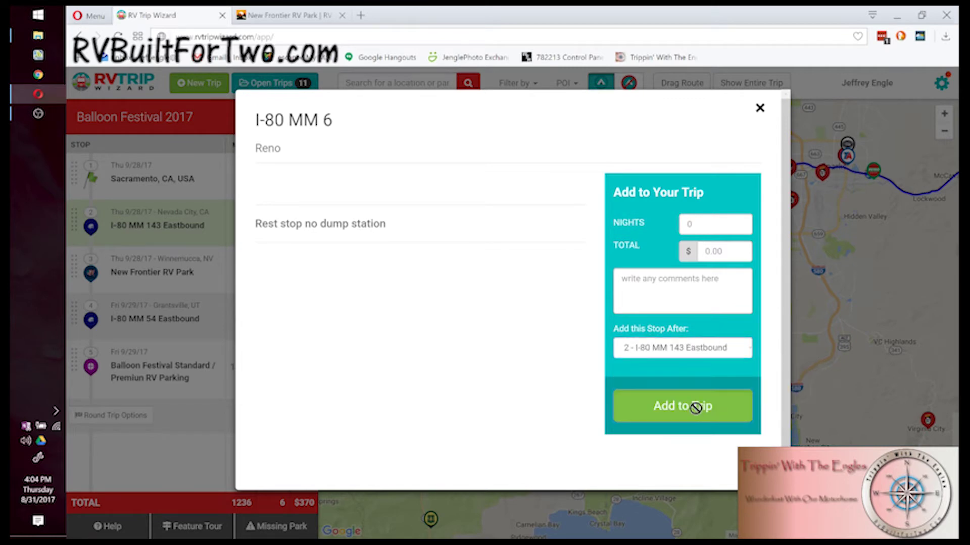
click(693, 406)
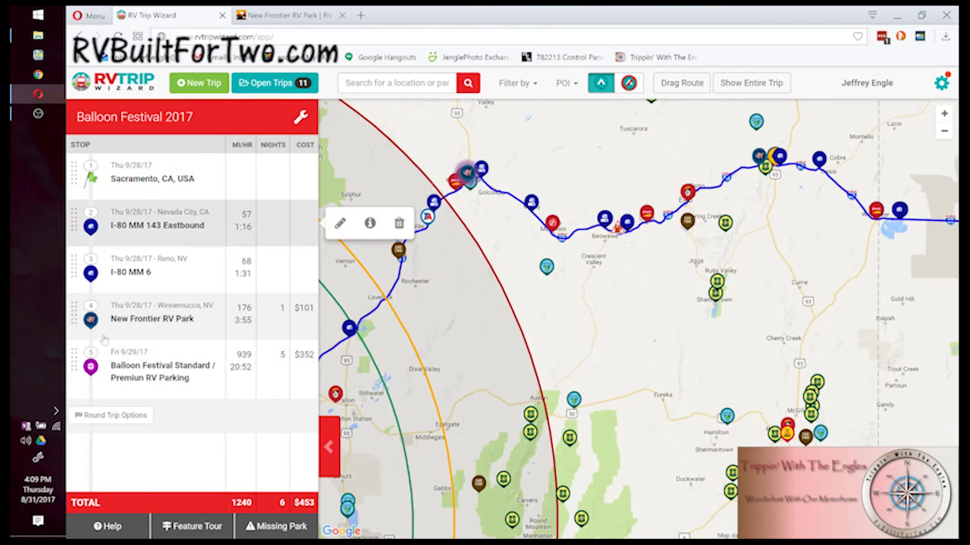
Step: Examine the I-80 route around New Frontier RV Park and the Flying J fuel stop at Battle Mountain, NV
mouse_move(131, 321)
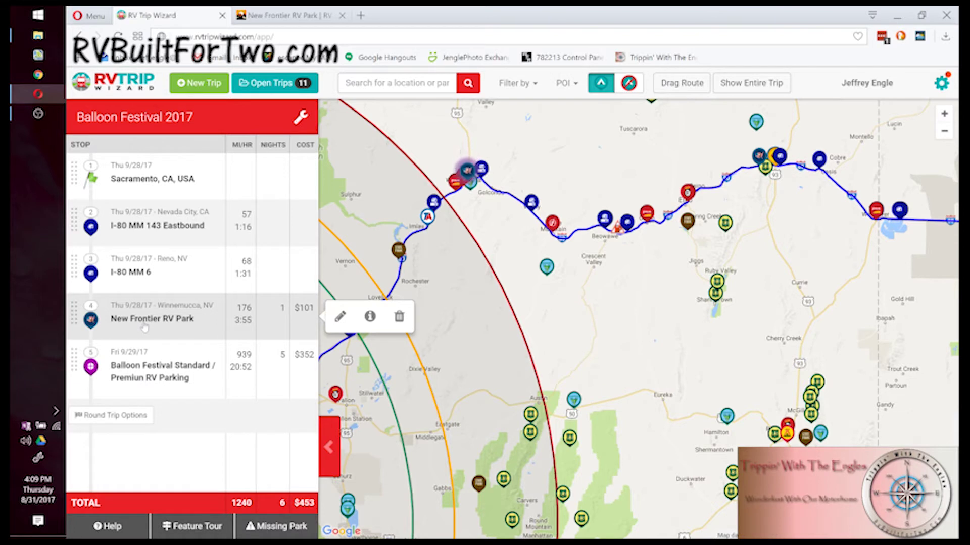
click(146, 327)
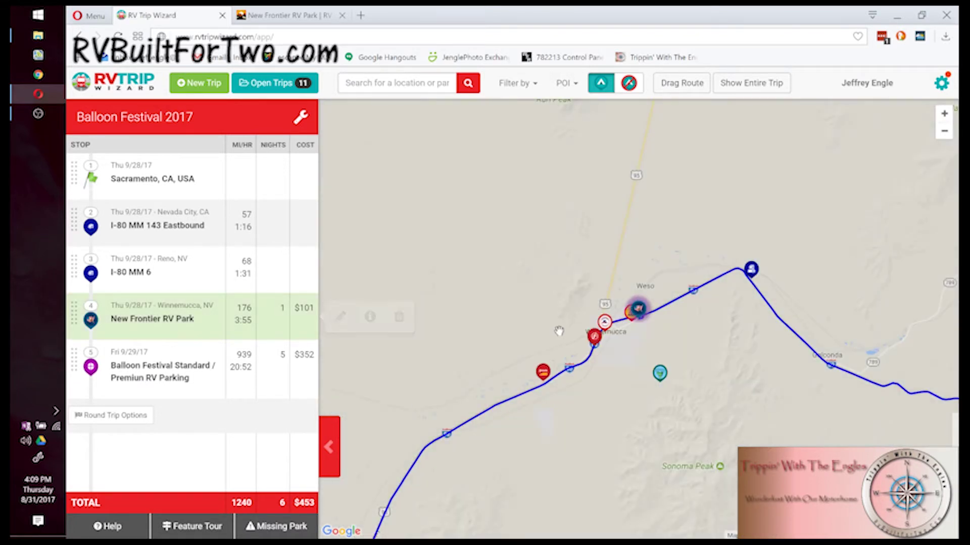
click(944, 132)
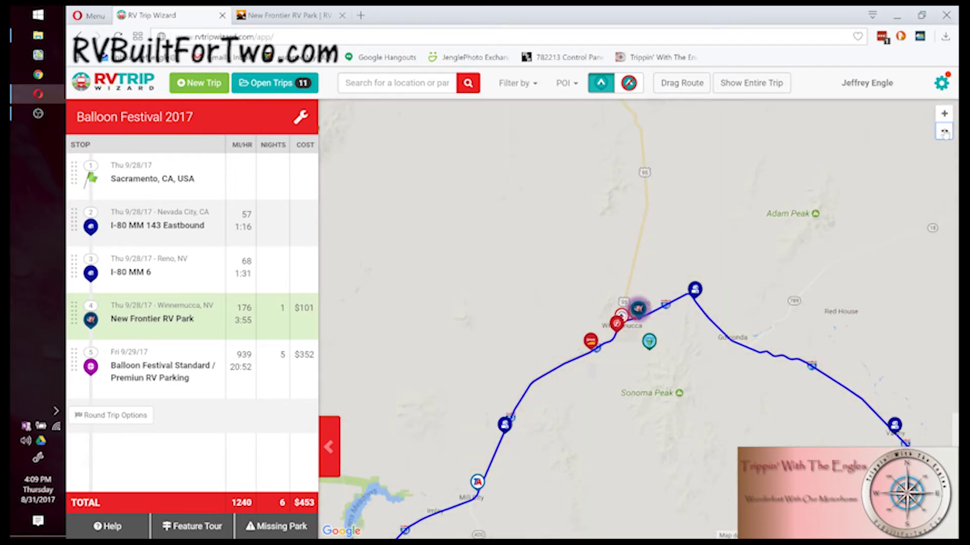
click(943, 132)
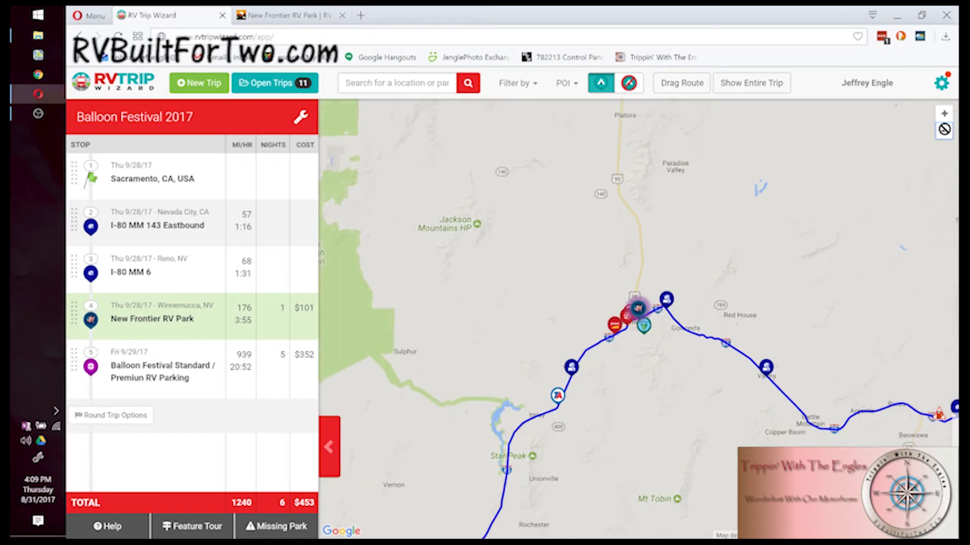
drag(849, 333, 748, 292)
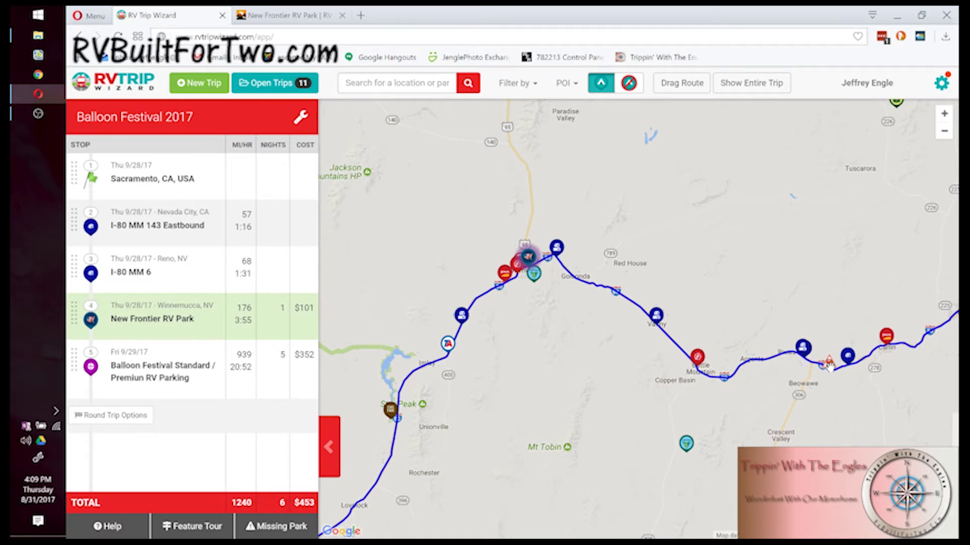
mouse_move(517, 266)
mouse_move(698, 361)
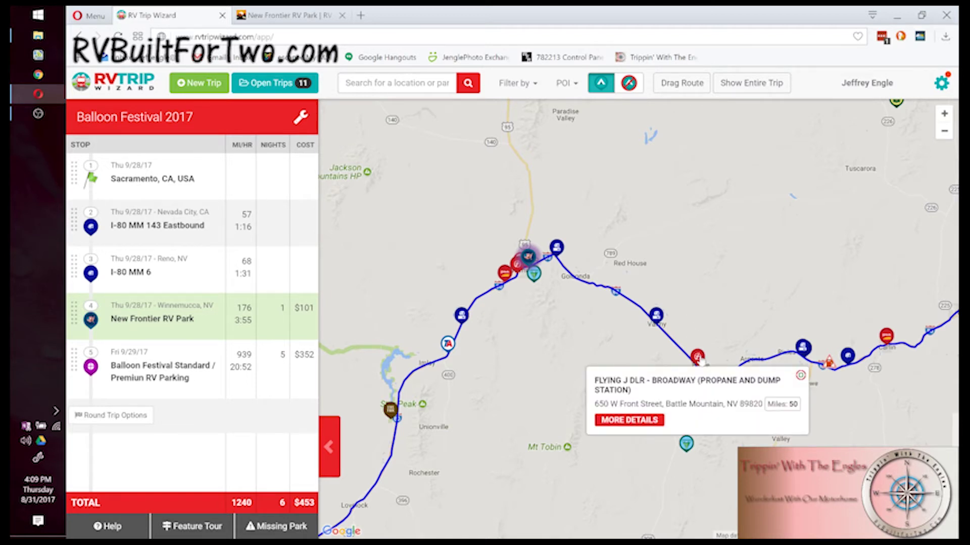
Step: Locate the Flying J propane and dump station in Winnemucca, NV along I-80 just before New Frontier RV Park
click(944, 115)
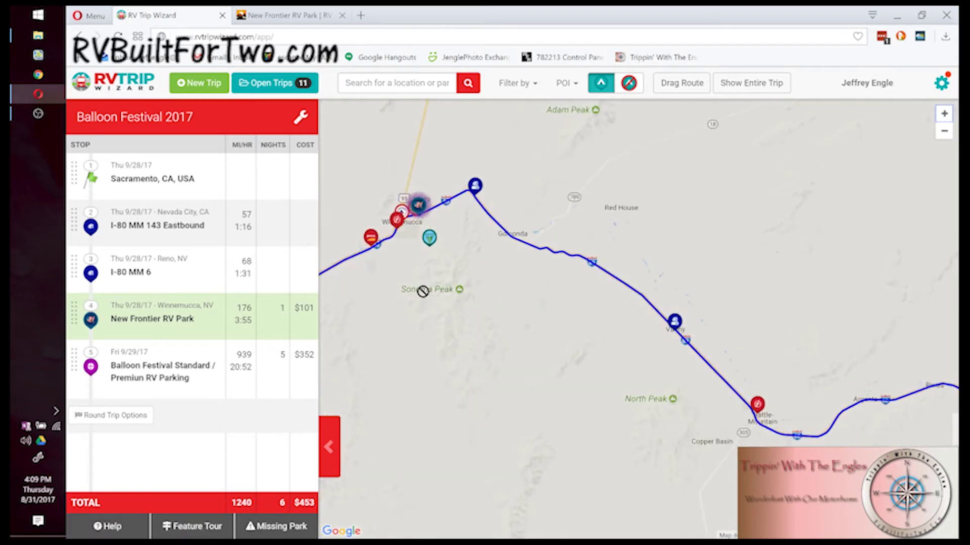
drag(476, 236, 635, 241)
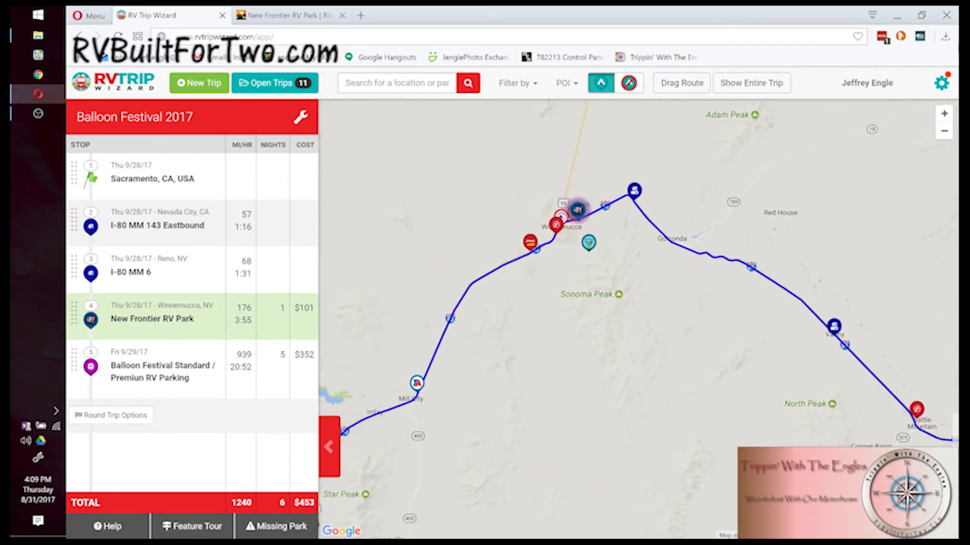
click(945, 114)
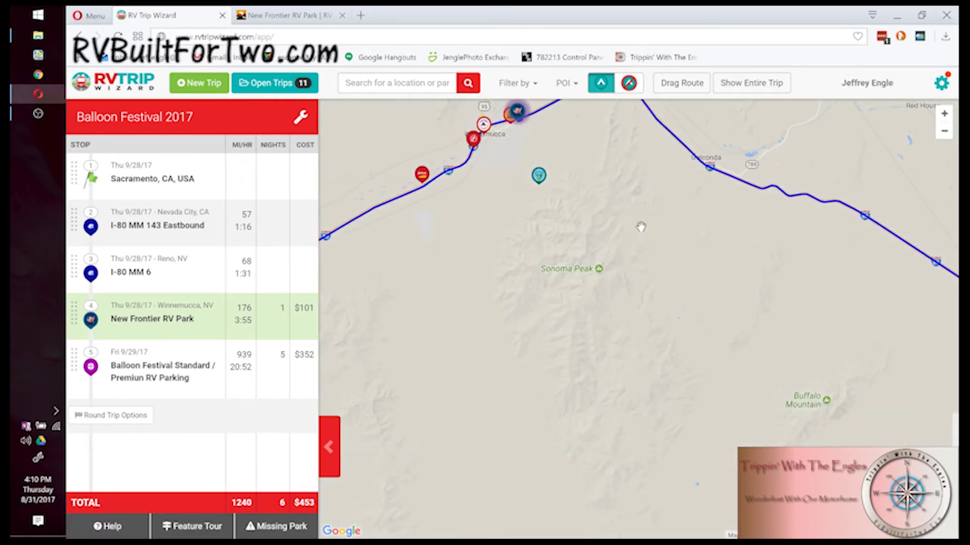
drag(589, 150, 636, 188)
click(558, 161)
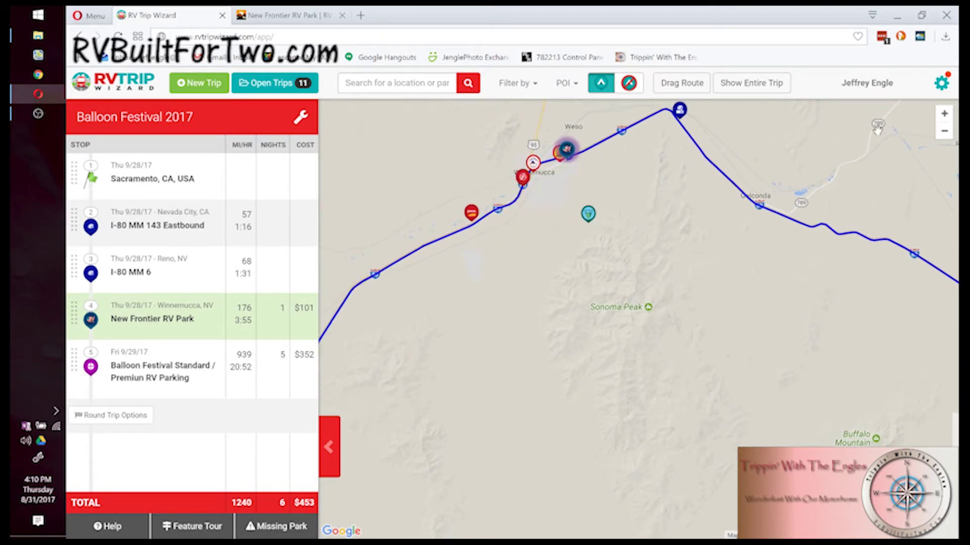
click(943, 115)
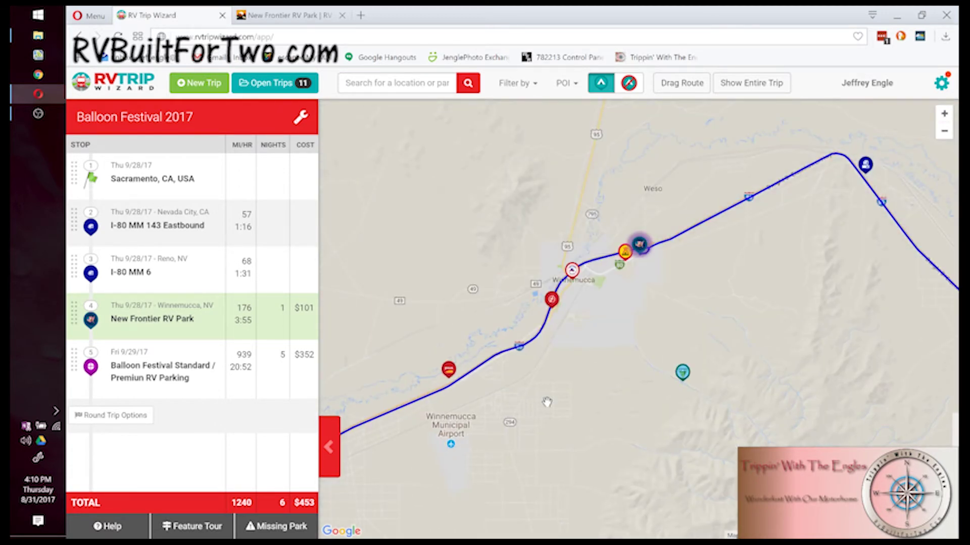
click(576, 282)
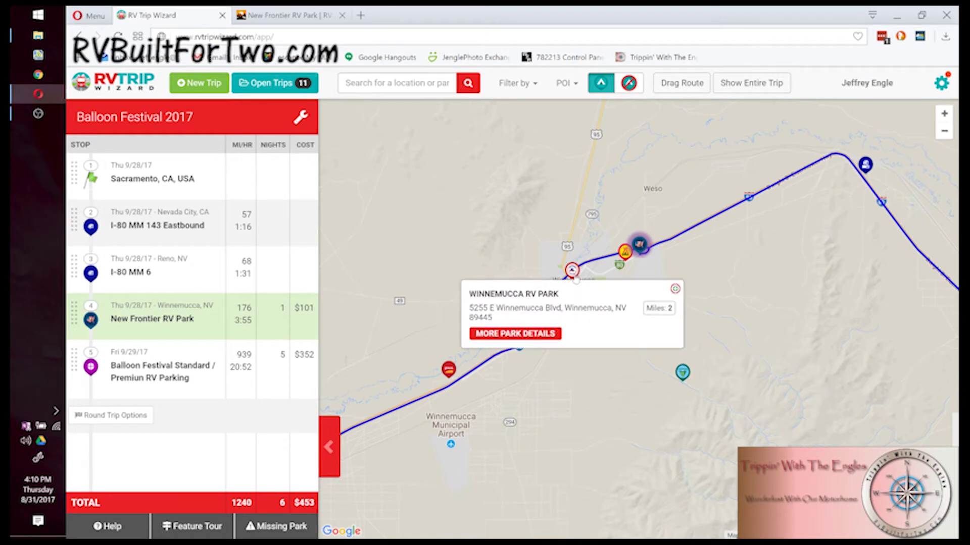
click(606, 353)
click(551, 300)
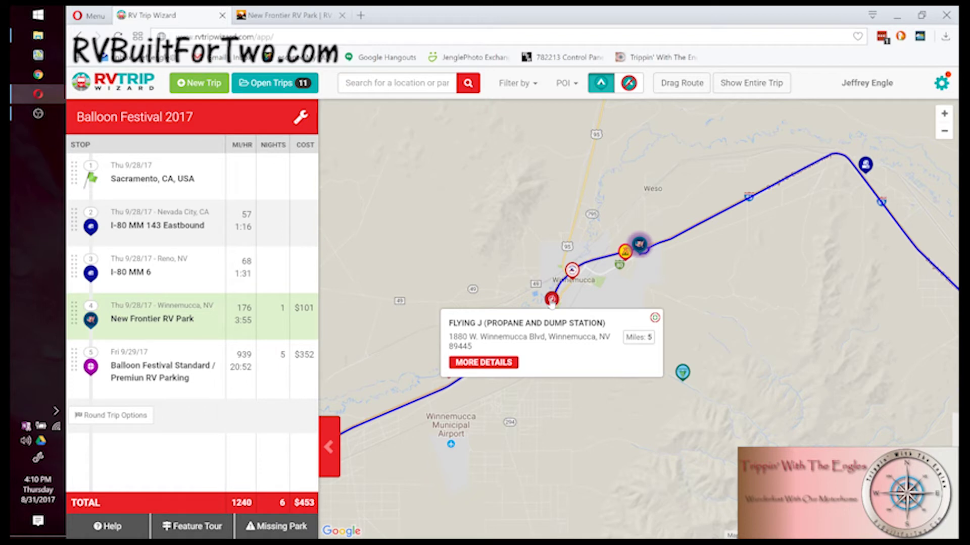
Step: Add the Winnemucca Flying J to the trip after stop 3, I-80 MM 6
click(508, 363)
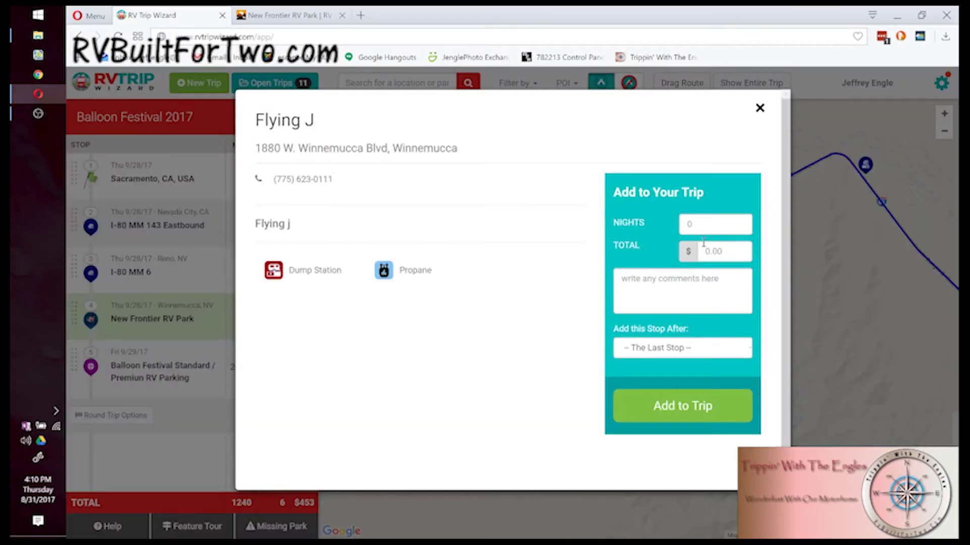
click(665, 353)
click(675, 396)
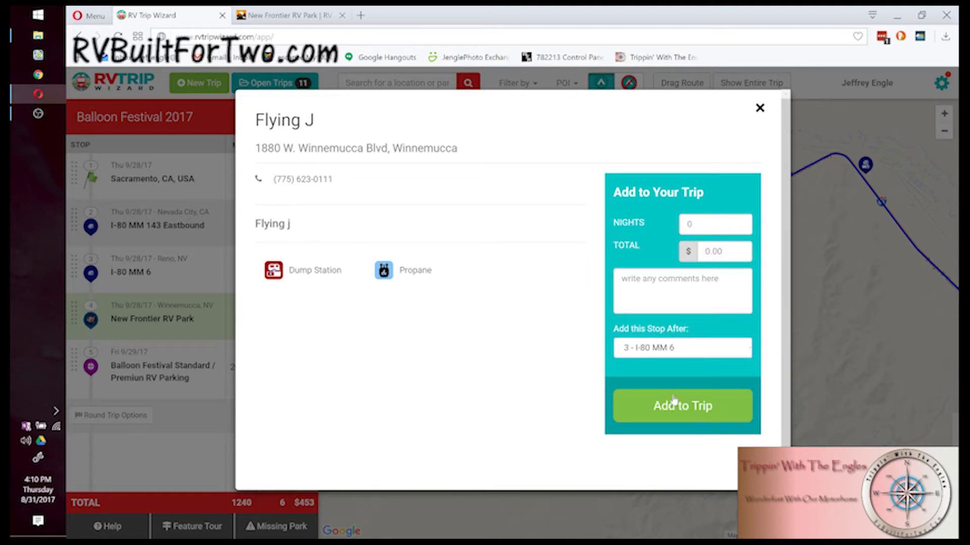
click(703, 355)
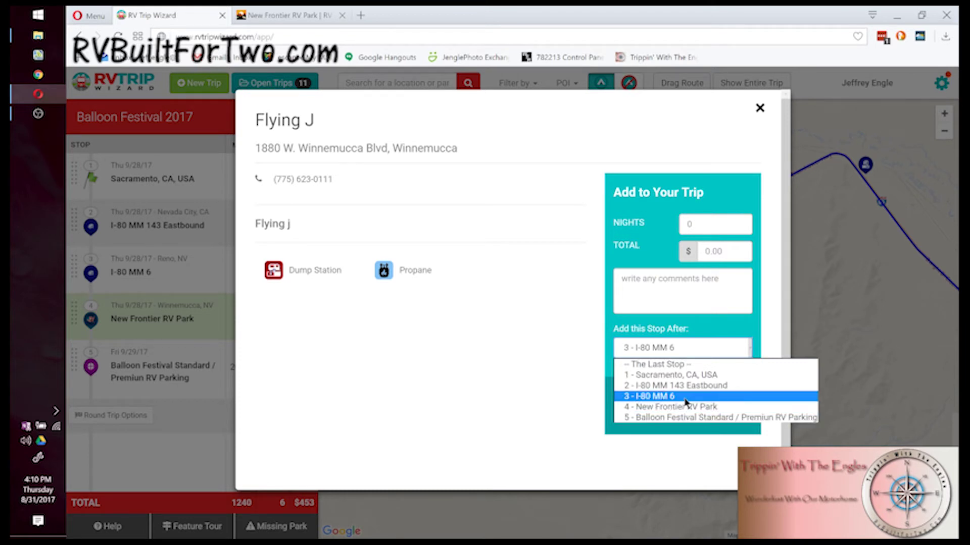
click(685, 398)
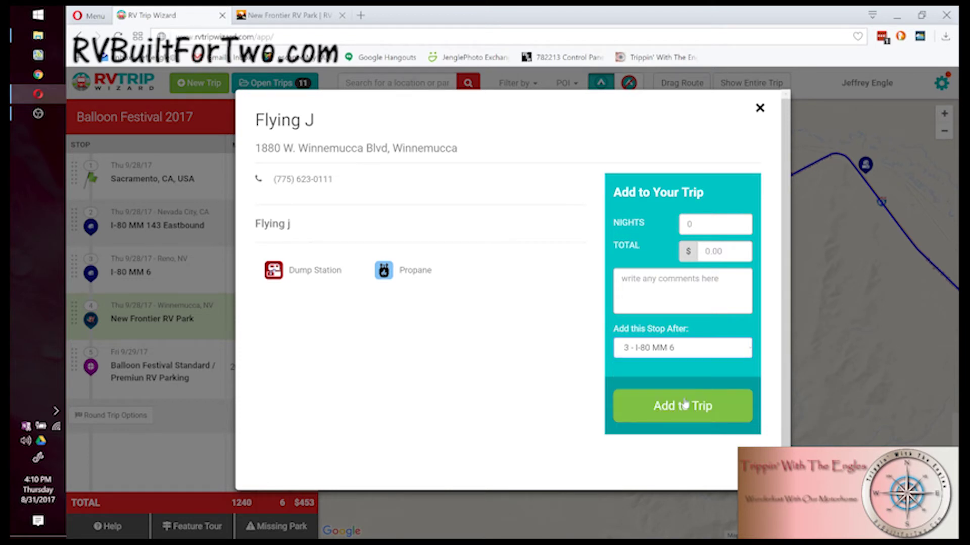
click(710, 415)
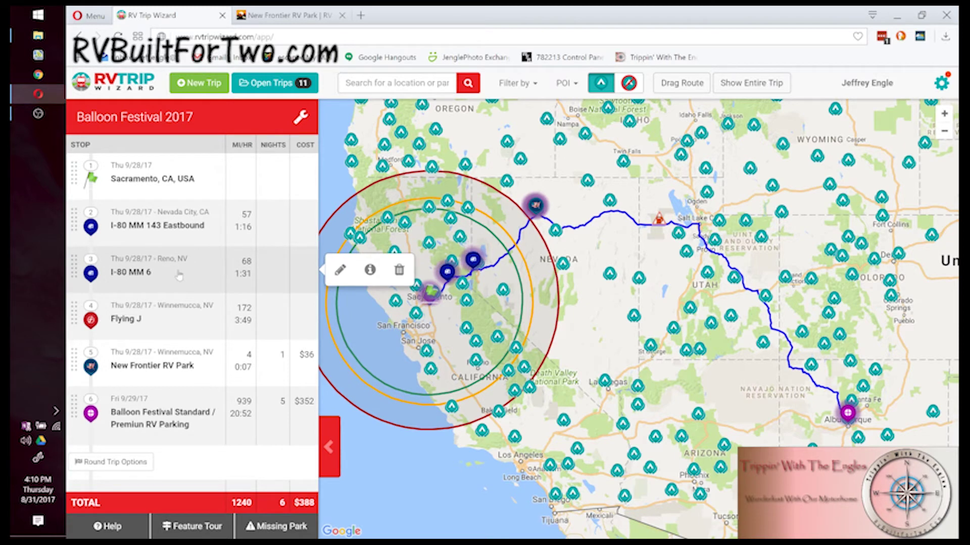
Step: Check the fuel used and fuel remaining for the I-80 MM 6, Flying J and New Frontier RV Park stops
click(339, 271)
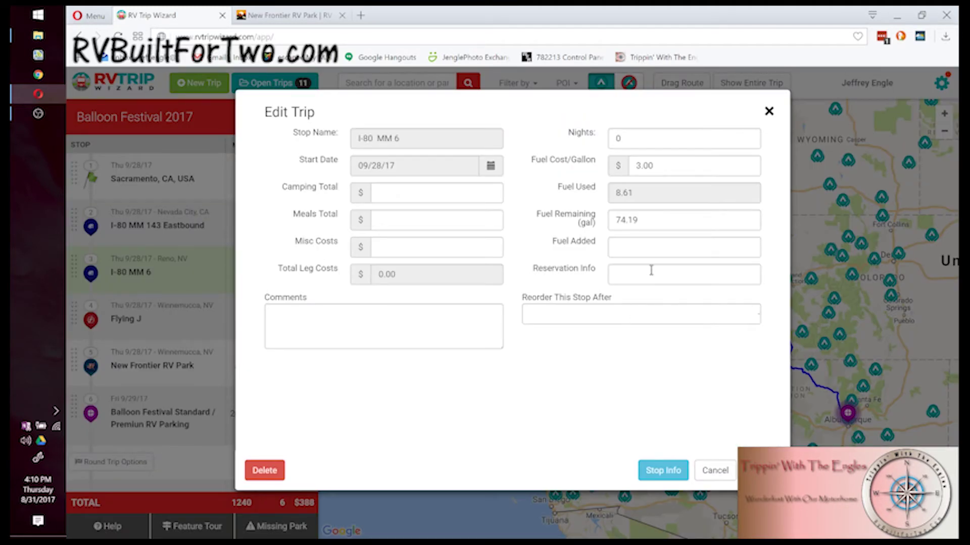
click(708, 473)
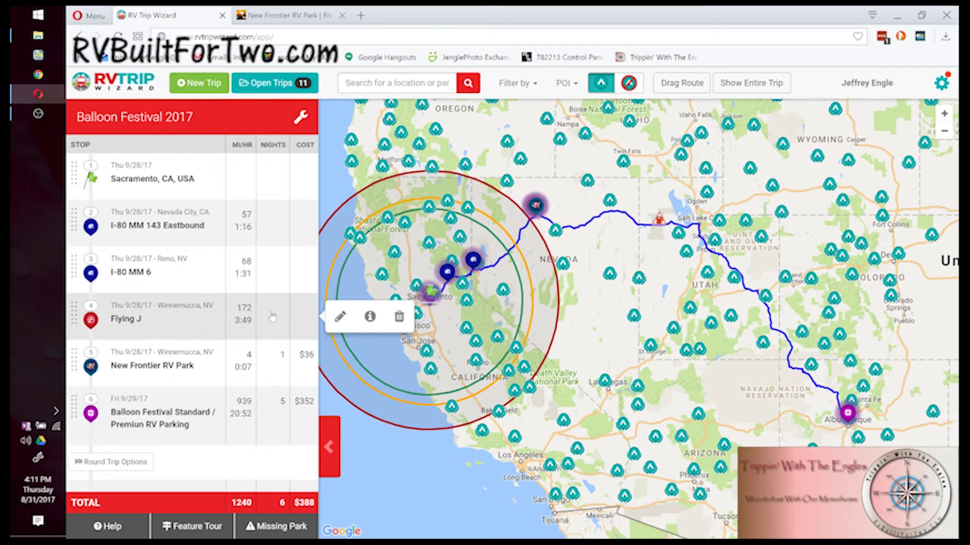
click(340, 317)
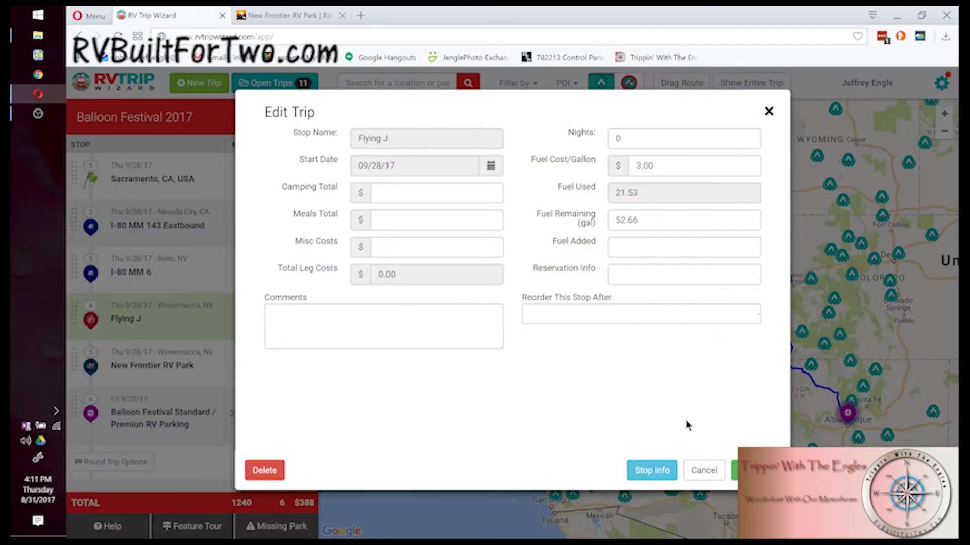
click(704, 470)
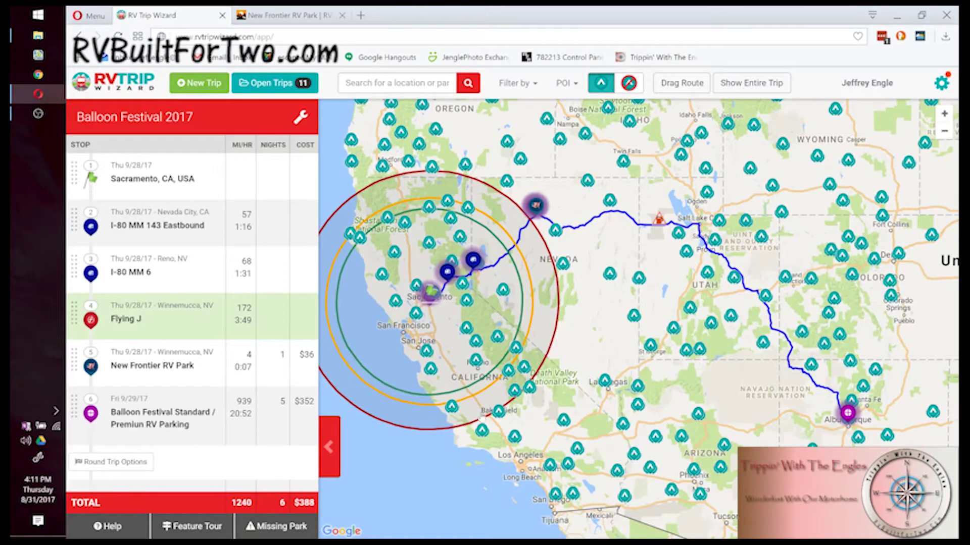
mouse_move(194, 372)
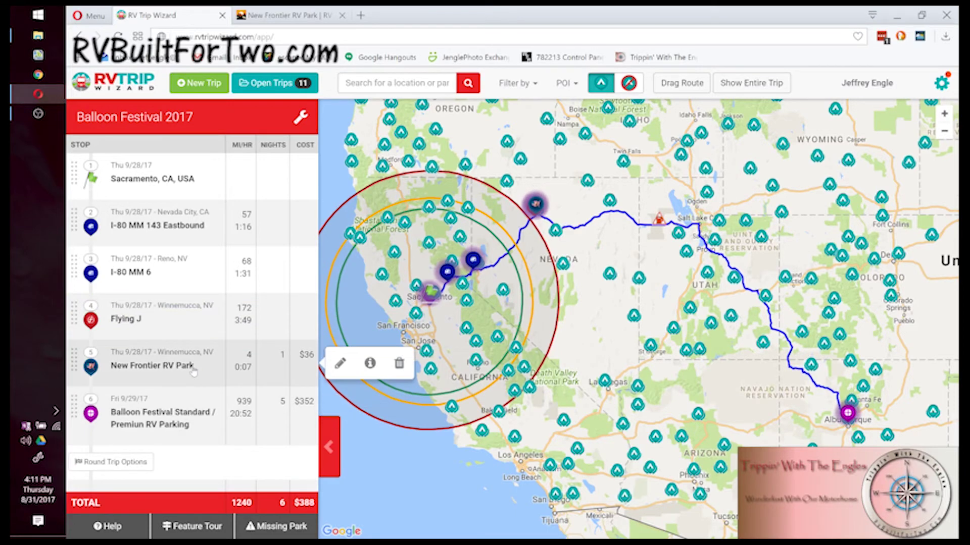
click(193, 371)
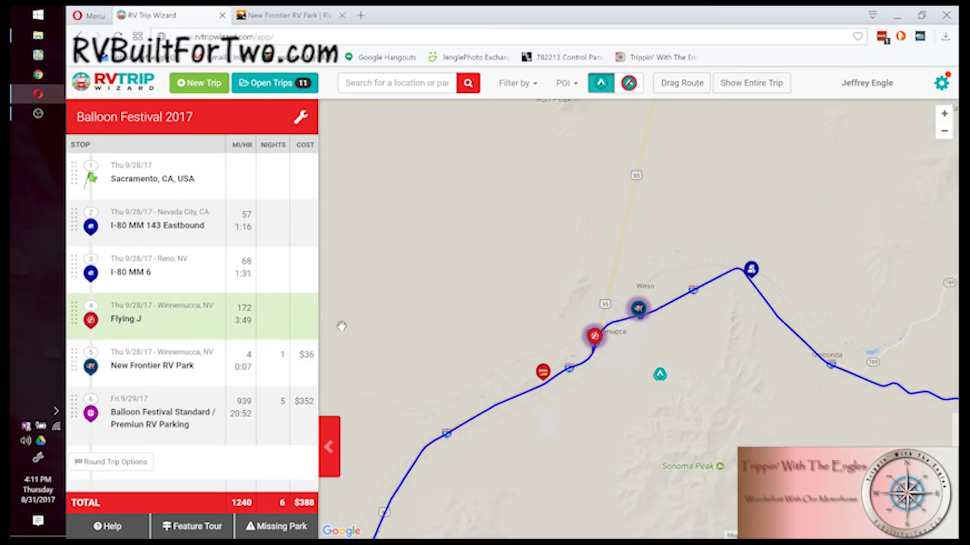
click(345, 361)
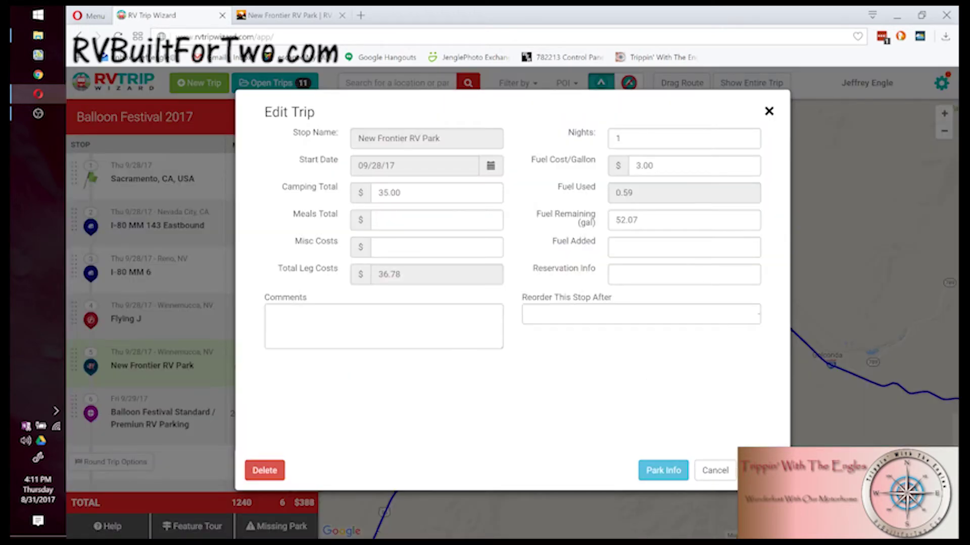
click(715, 470)
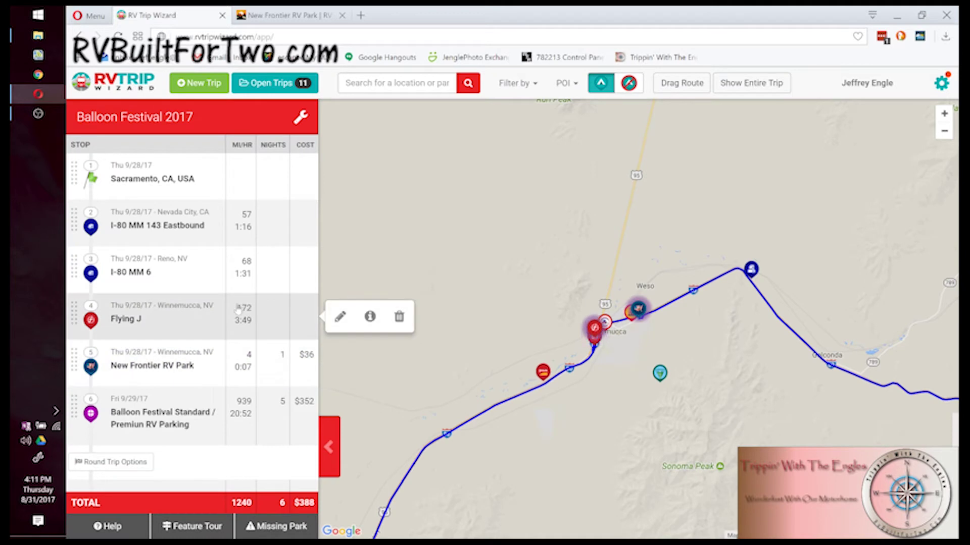
Step: Set the fuel added at the Flying J stop to 38 gallons and check the fuel remaining at New Frontier RV Park
click(339, 318)
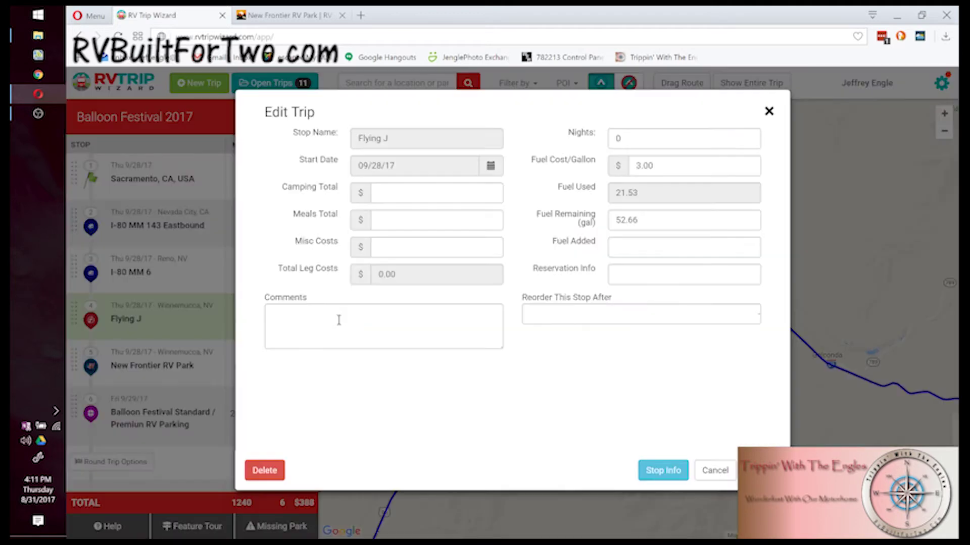
click(629, 248)
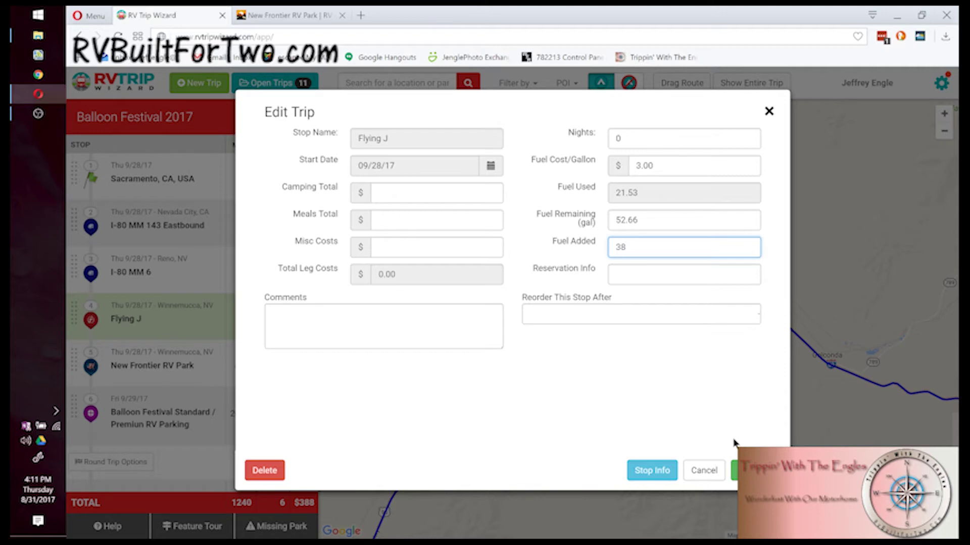
click(734, 470)
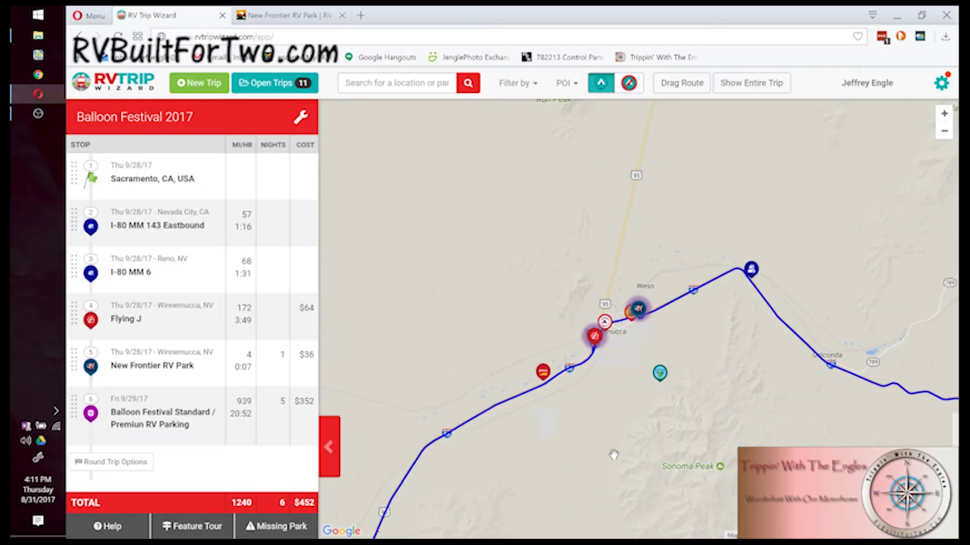
mouse_move(293, 373)
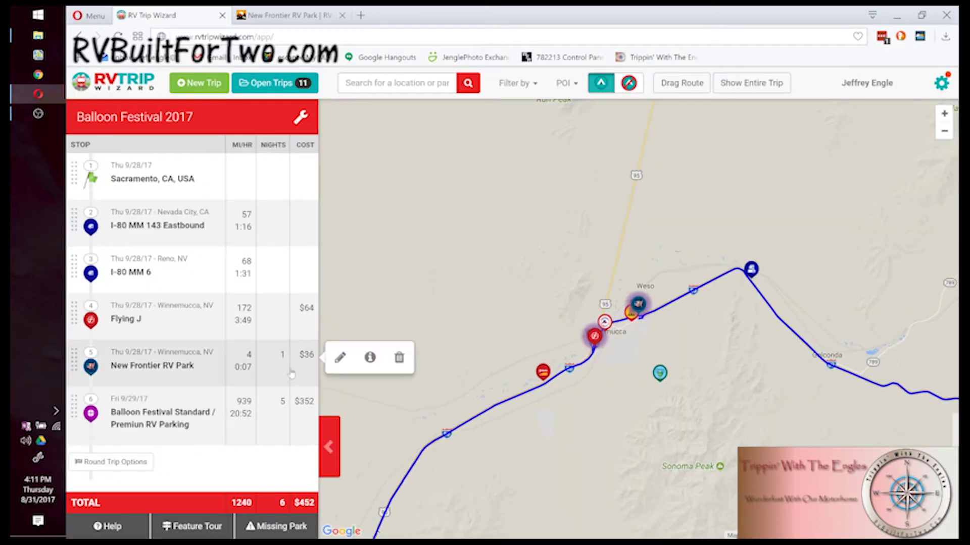
click(340, 358)
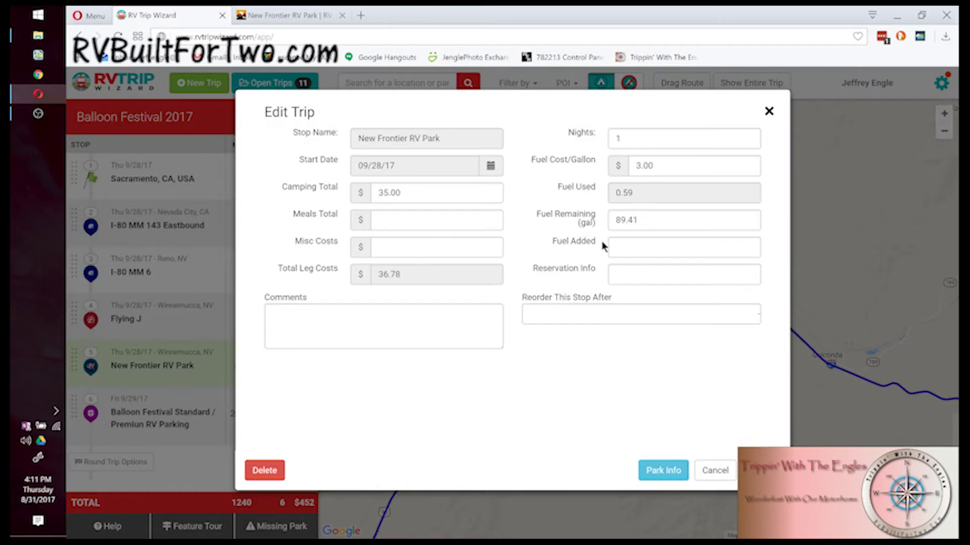
click(721, 475)
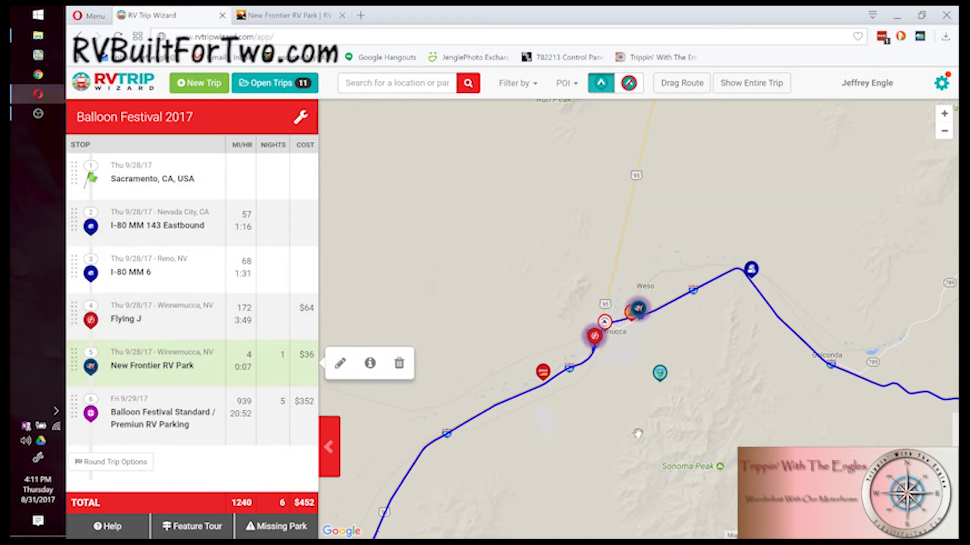
Step: Center the map on the New Frontier RV Park stop and examine the route east toward Salt Lake City against its distance rings
click(943, 133)
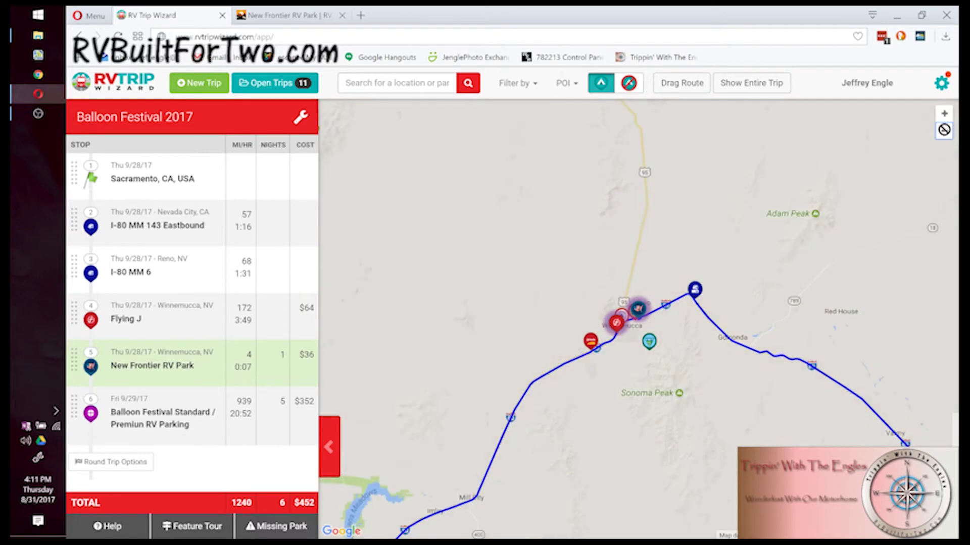
click(944, 132)
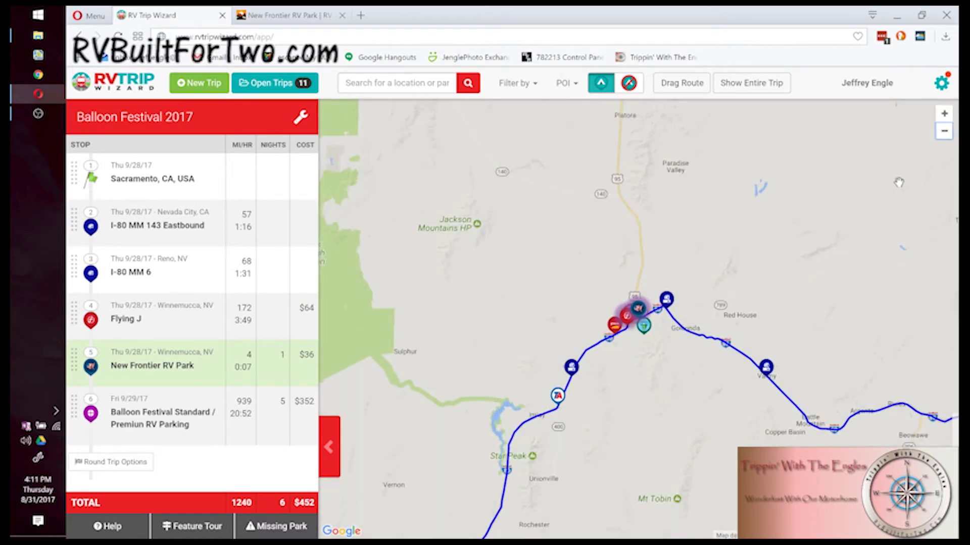
click(171, 361)
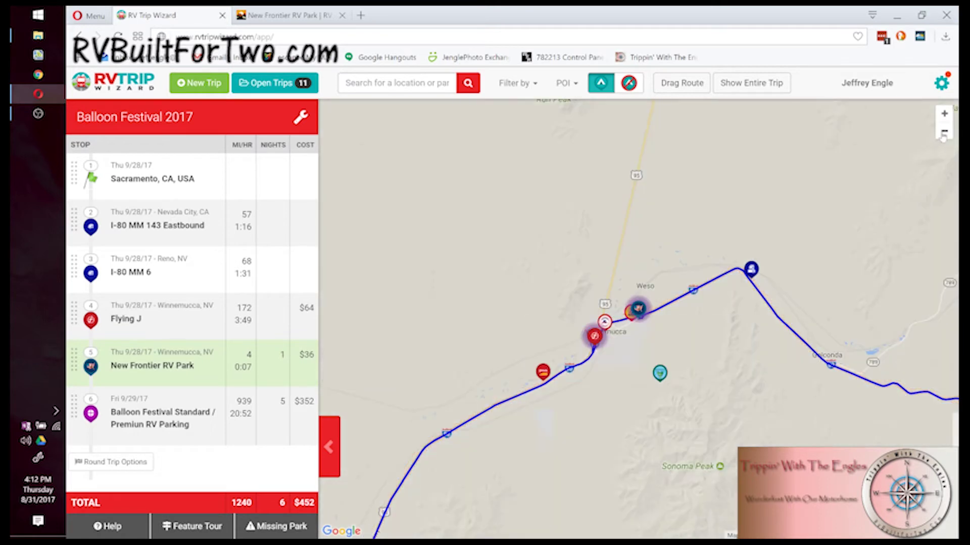
click(943, 133)
click(943, 132)
click(944, 132)
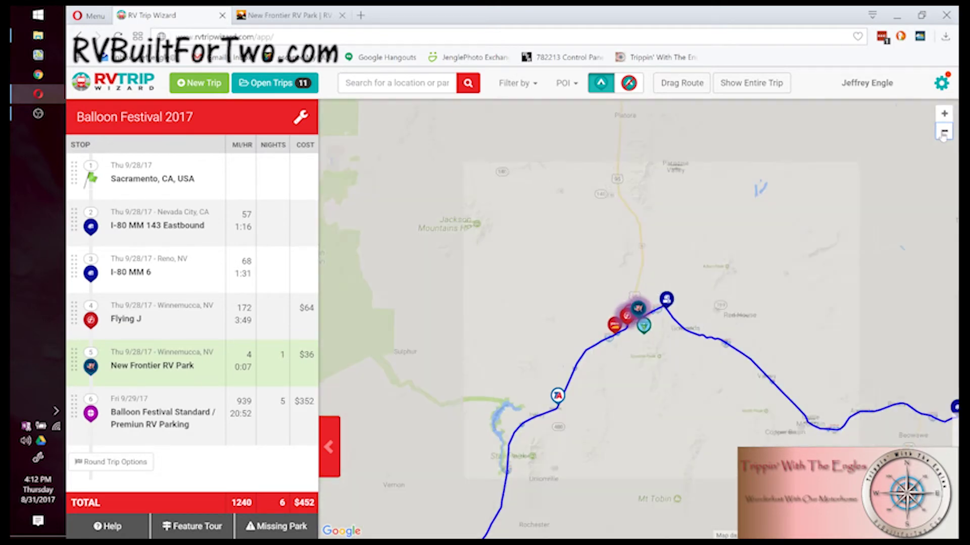
click(943, 133)
click(943, 132)
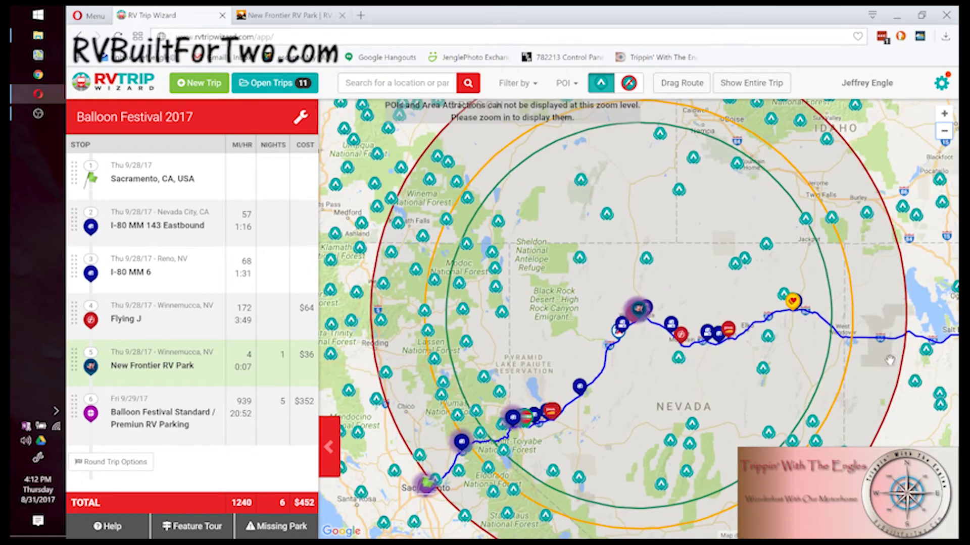
drag(873, 364, 639, 318)
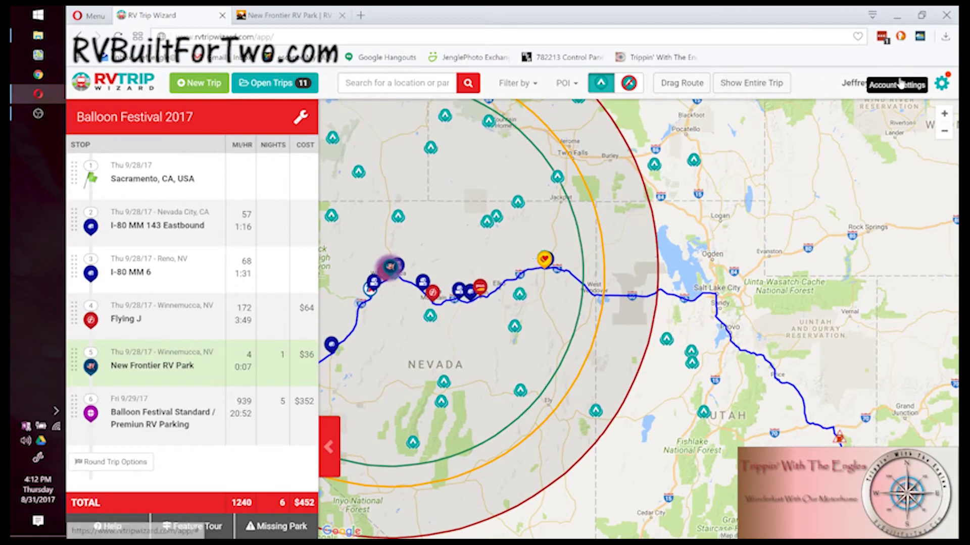
Step: Inspect I-80 between Wells and West Wendover, NV for stops near the inner distance rings
click(943, 114)
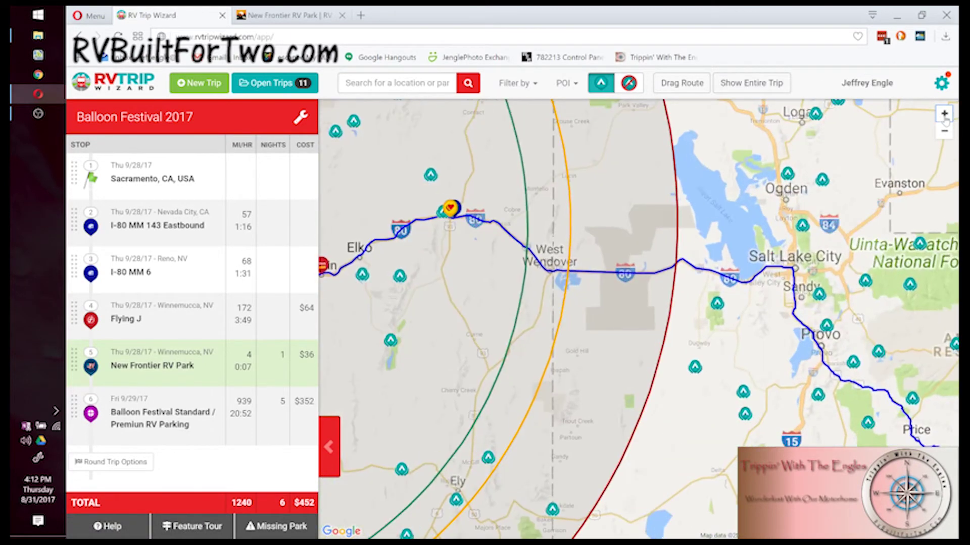
click(943, 114)
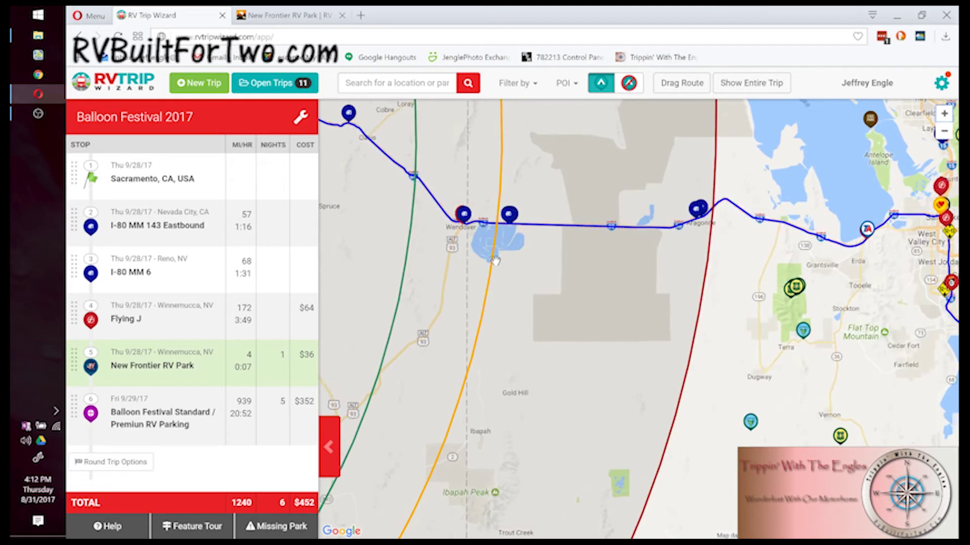
drag(570, 248, 737, 296)
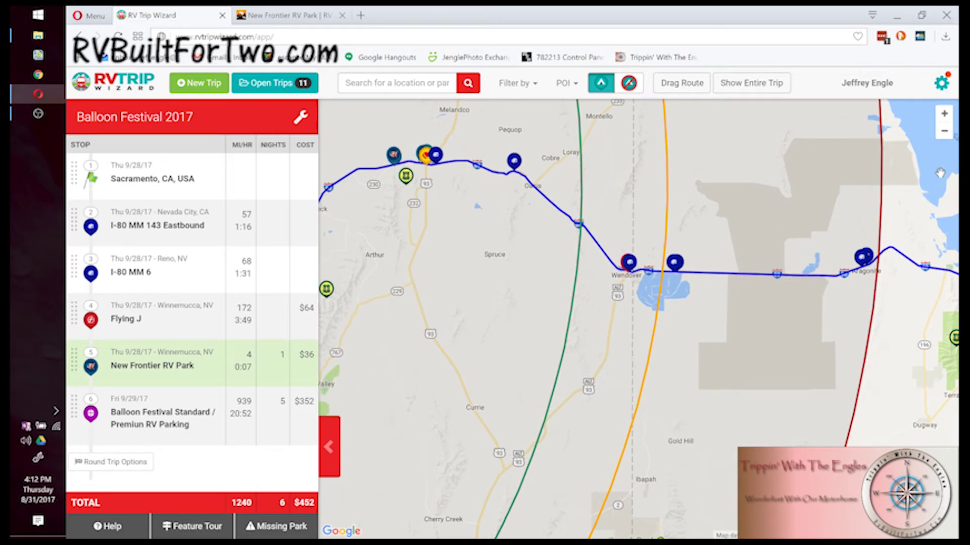
click(945, 117)
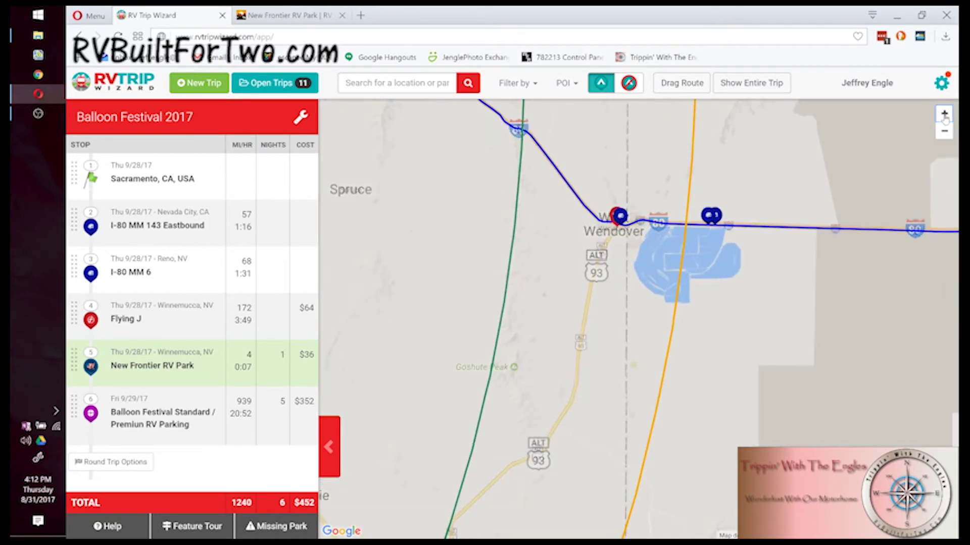
click(610, 218)
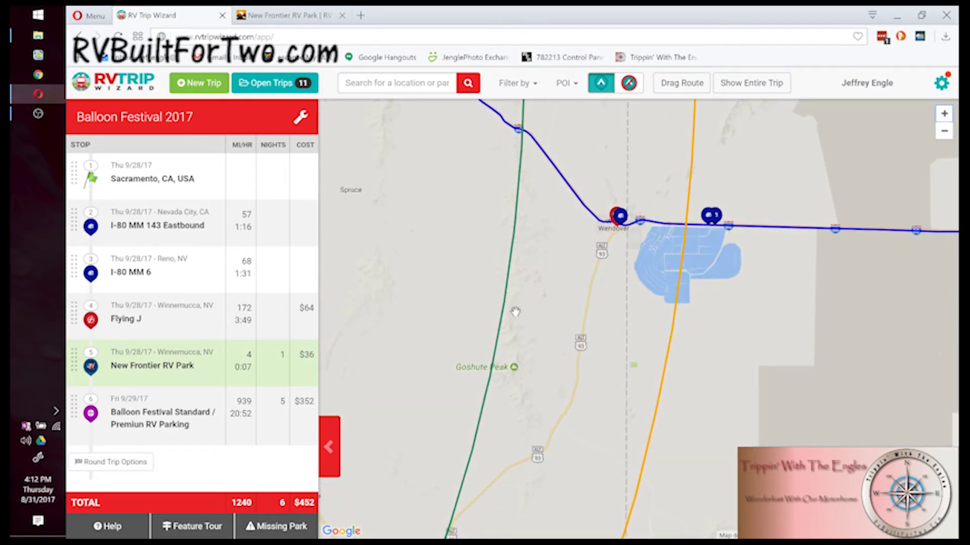
drag(512, 307, 673, 487)
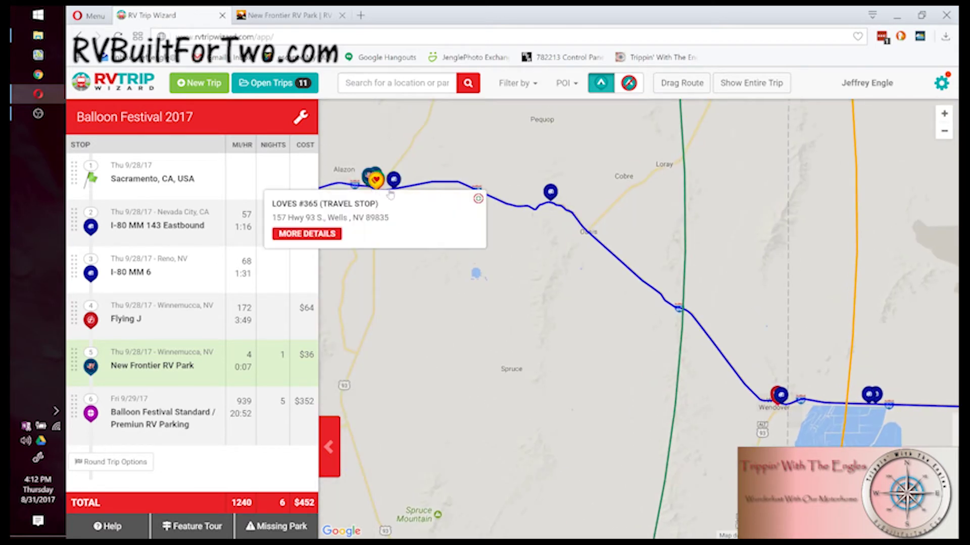
Step: Compare the RV parks around Wells, NV, including Mountain Shadows, Welcome Station, Angel Lake and Crossroads, as the next overnight stop
mouse_move(368, 177)
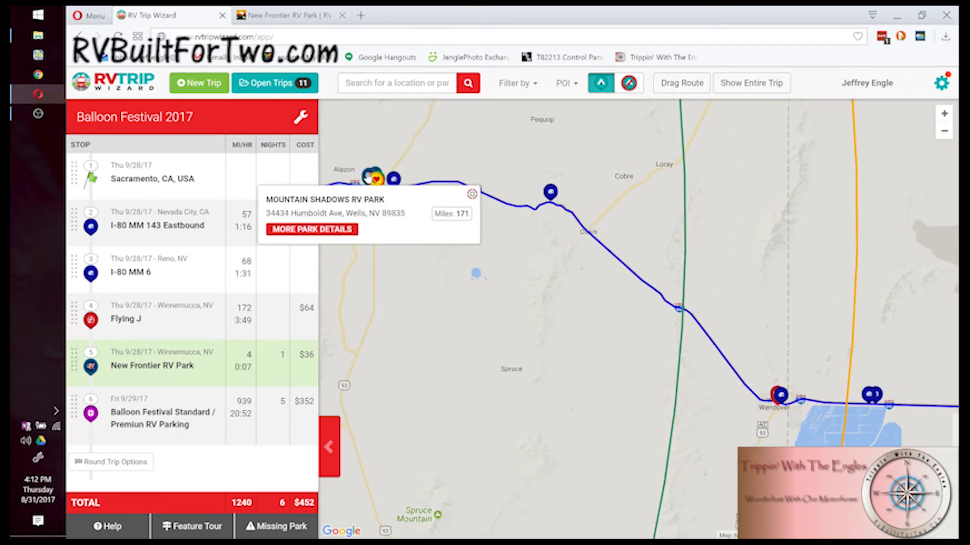
drag(380, 212, 528, 240)
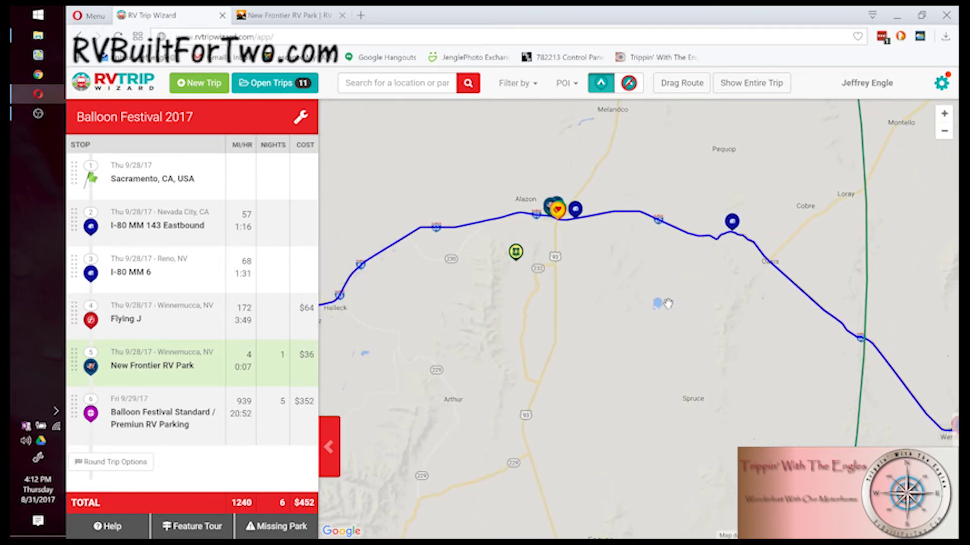
click(944, 115)
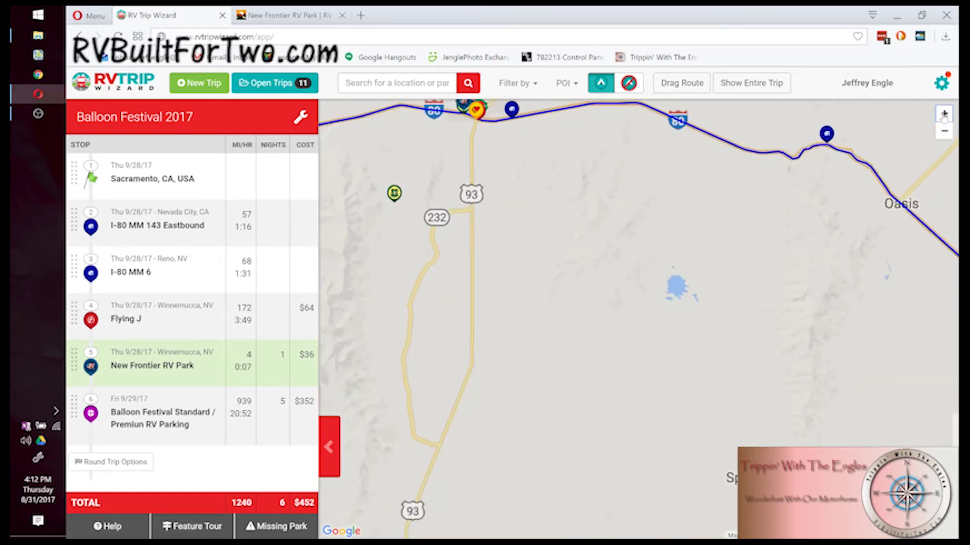
drag(546, 201, 705, 339)
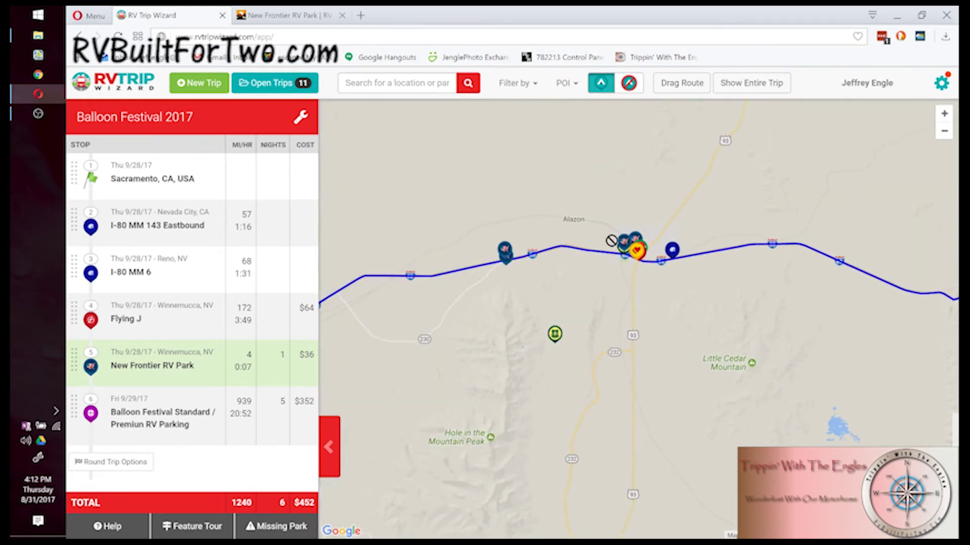
click(622, 244)
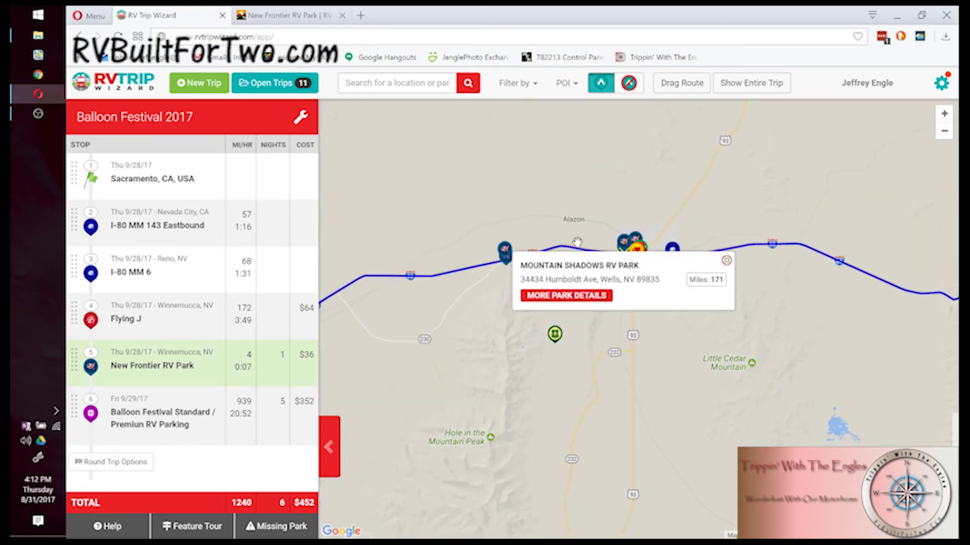
click(506, 249)
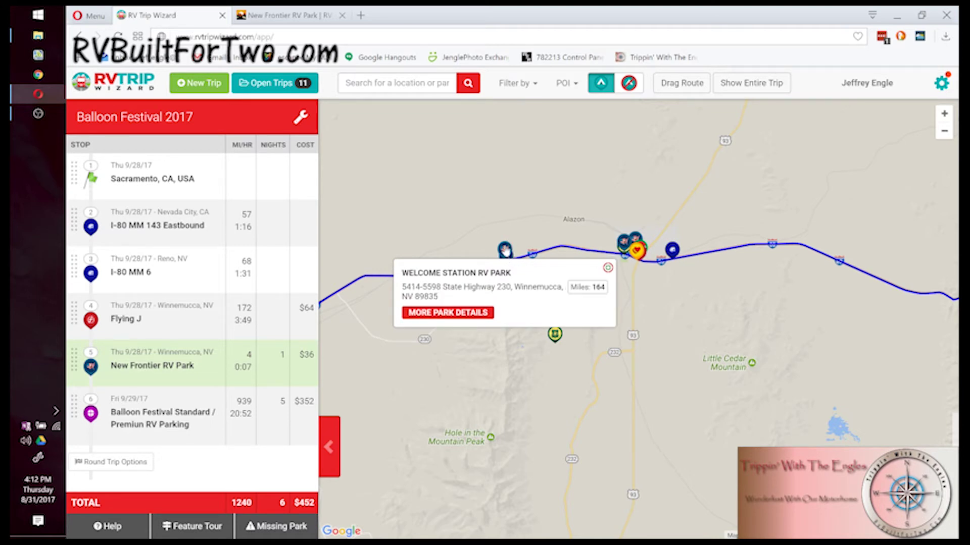
click(944, 114)
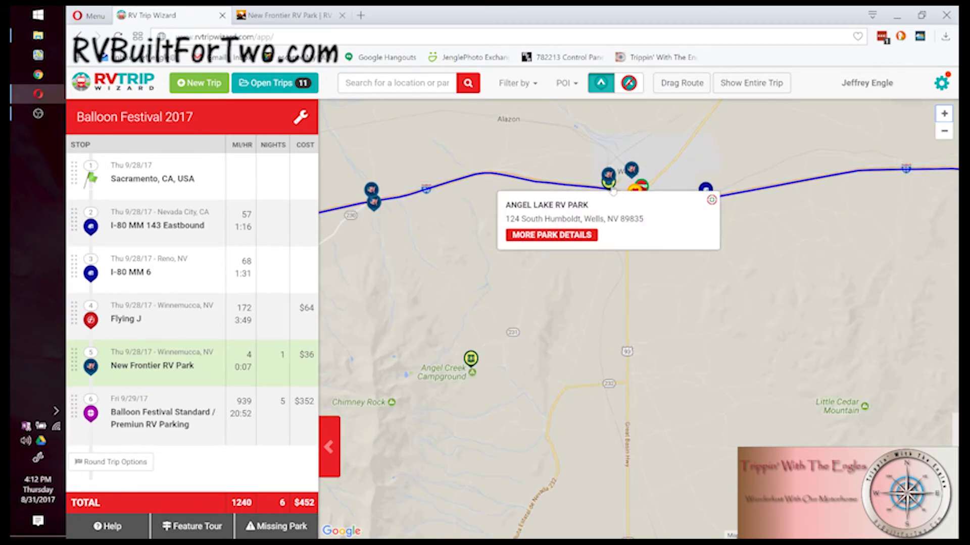
mouse_move(610, 177)
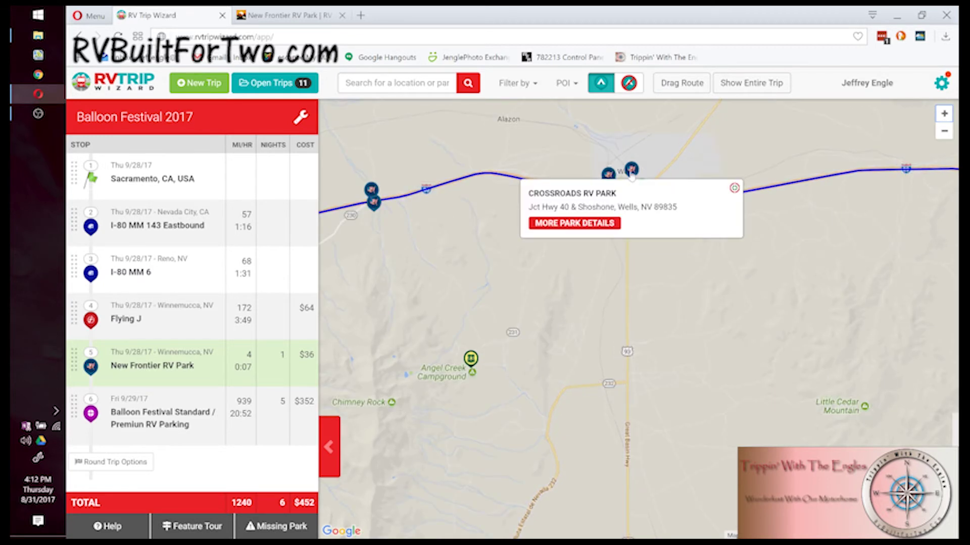
Step: Add Crossroads RV Park in Wells, NV to the trip after stop 5, New Frontier RV Park
click(604, 226)
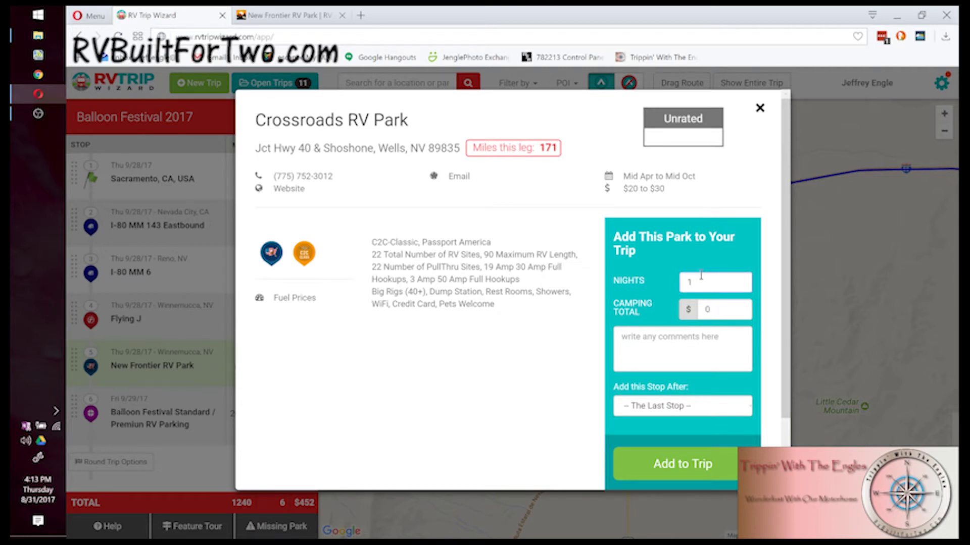
click(705, 410)
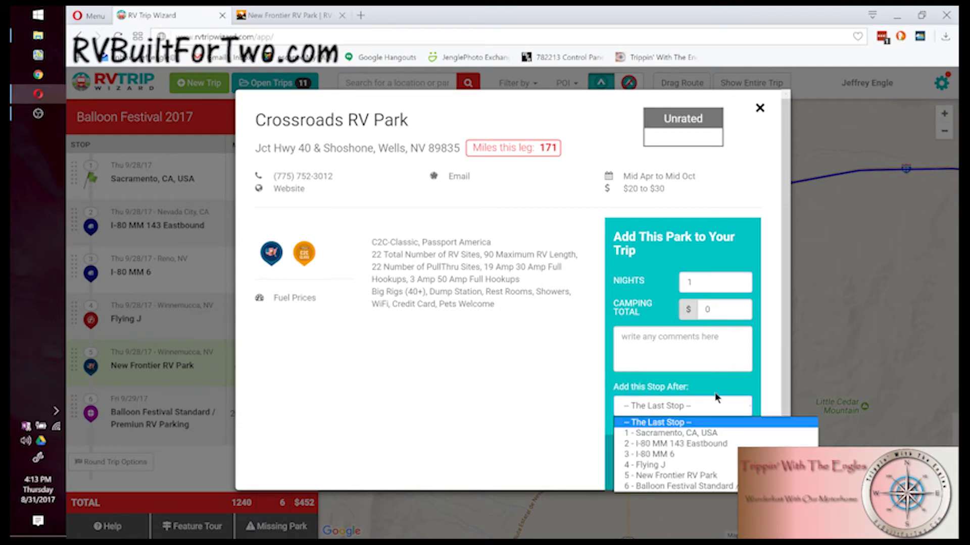
click(700, 476)
click(701, 465)
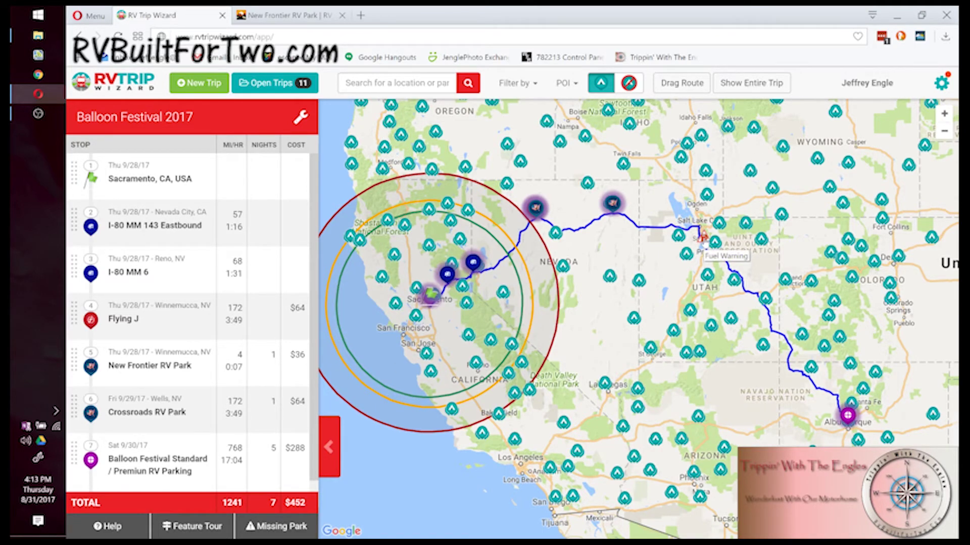
Step: Center the map on the Crossroads RV Park stop and examine its distance rings along the remaining route through Utah
mouse_move(131, 377)
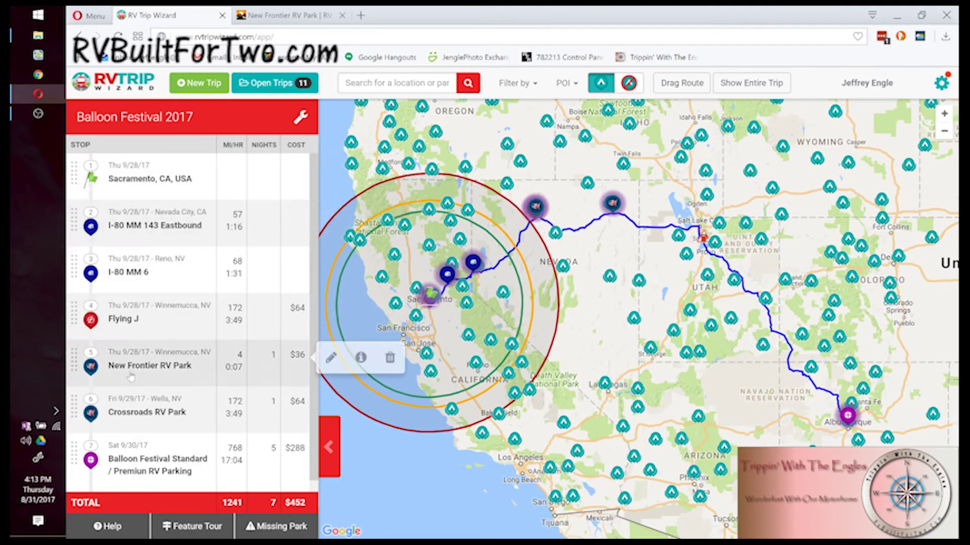
click(143, 416)
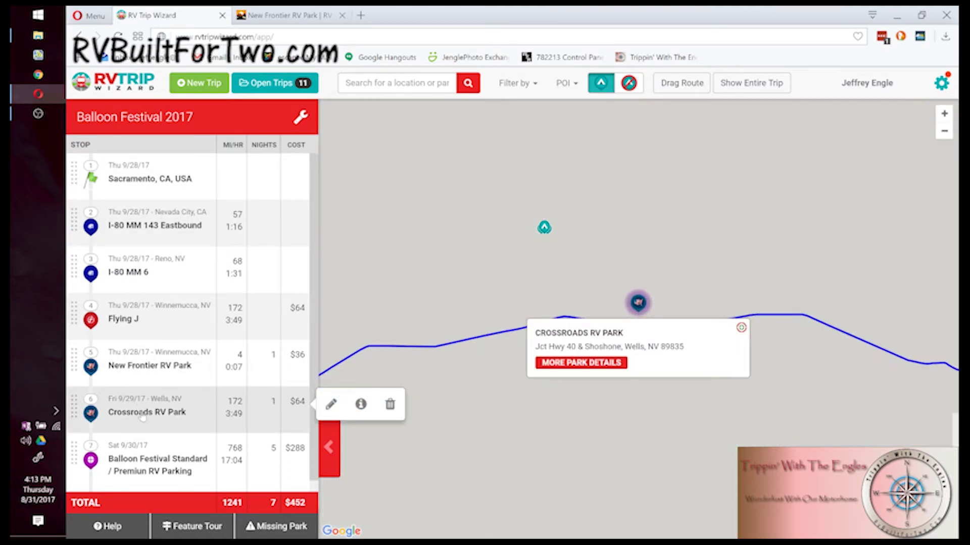
click(944, 132)
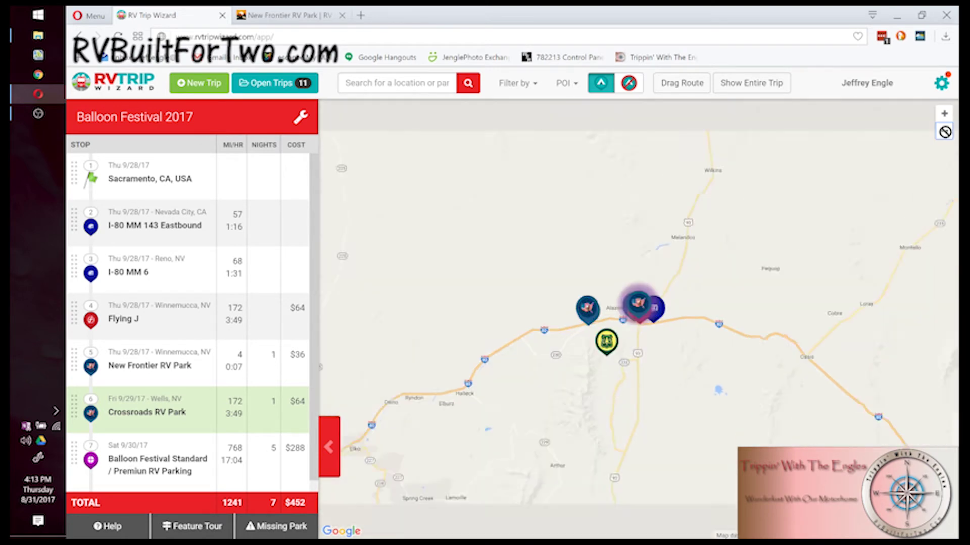
click(944, 132)
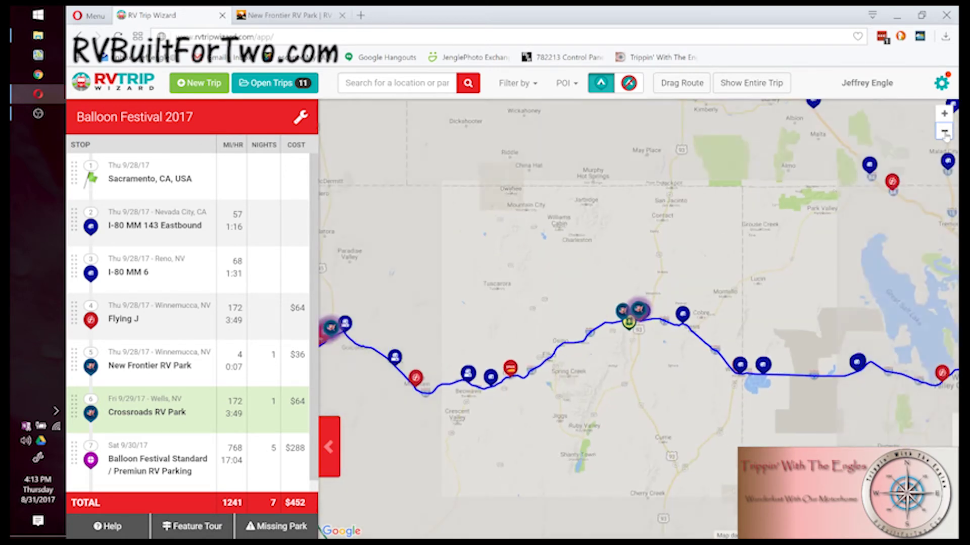
click(944, 132)
click(944, 132)
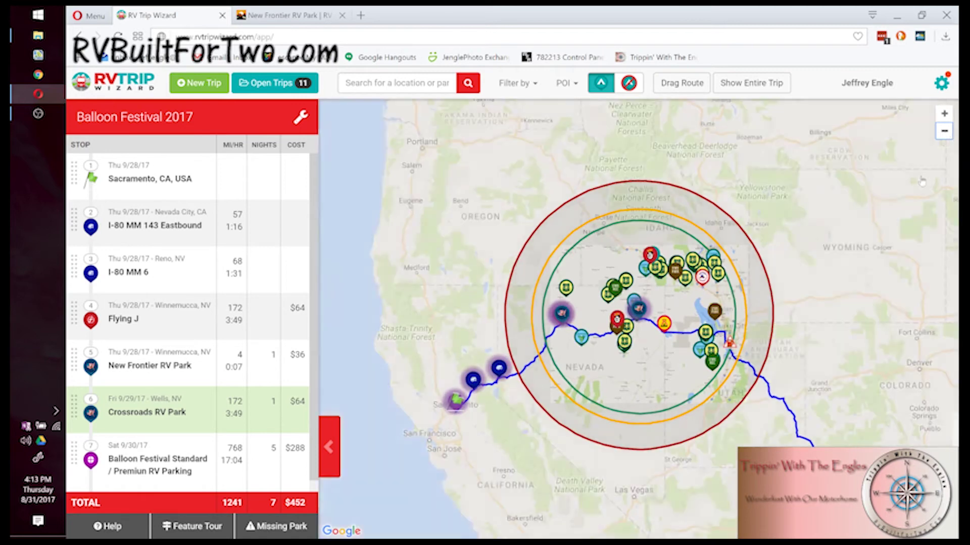
drag(922, 216, 892, 153)
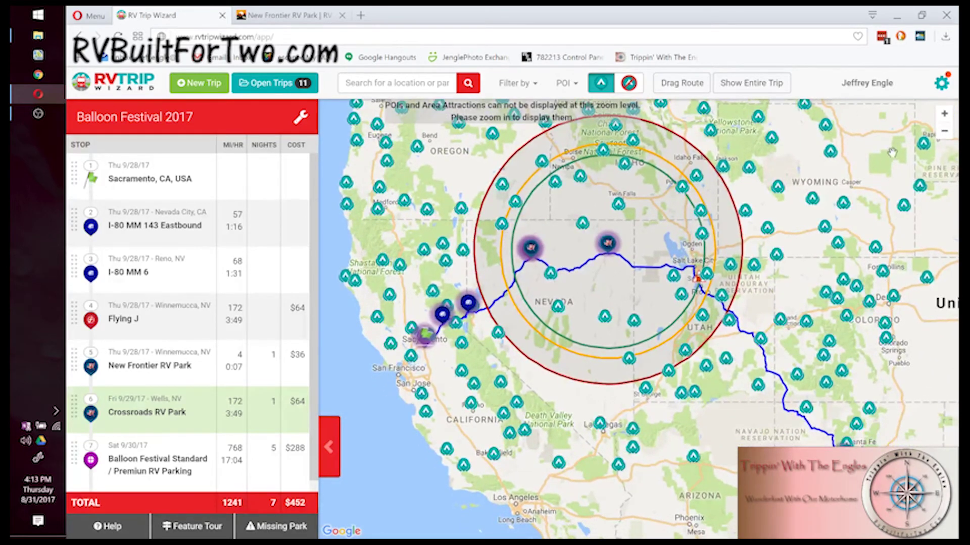
Step: Examine the route from West Wendover to Provo, checking Mountain Shadows RV Park, Pony Express RV Resort and nearby fuel stops around Salt Lake City
click(943, 114)
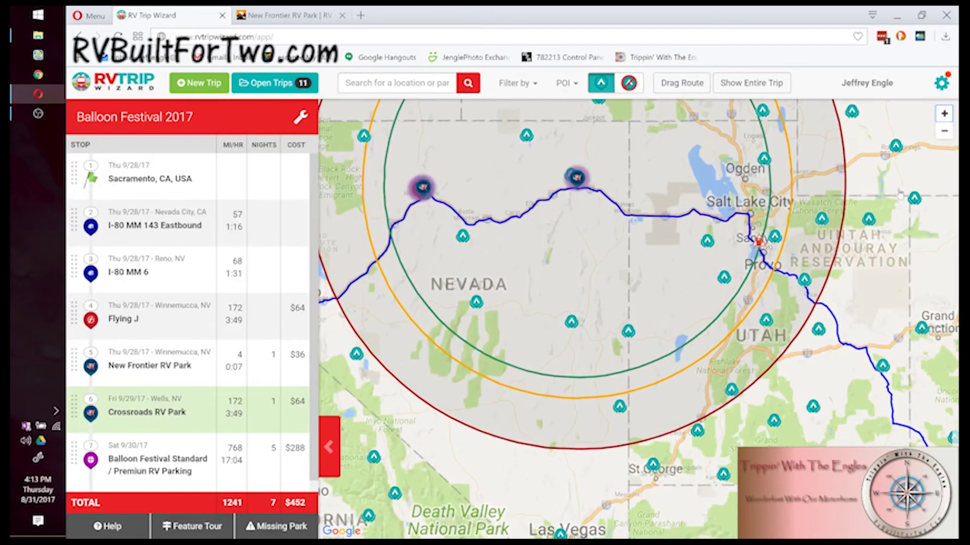
click(944, 113)
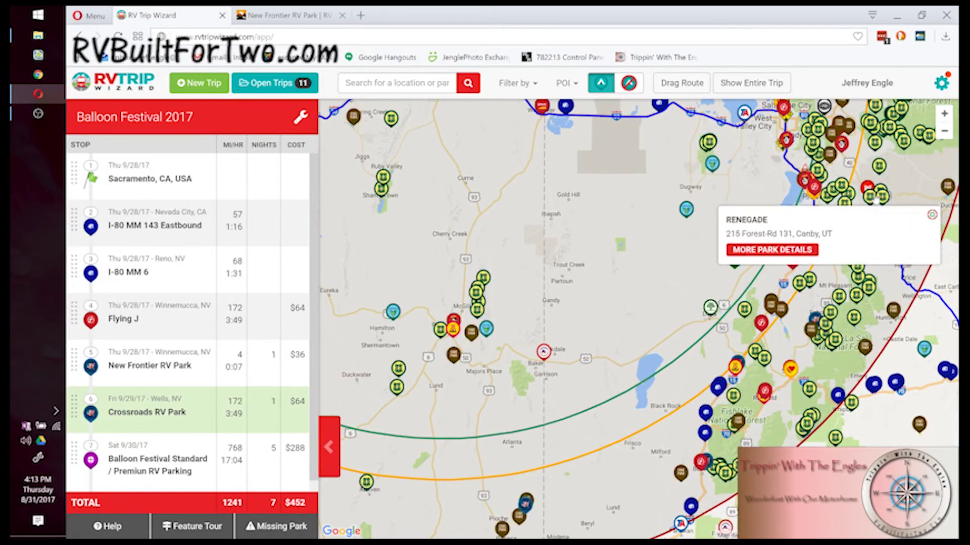
drag(894, 211, 842, 268)
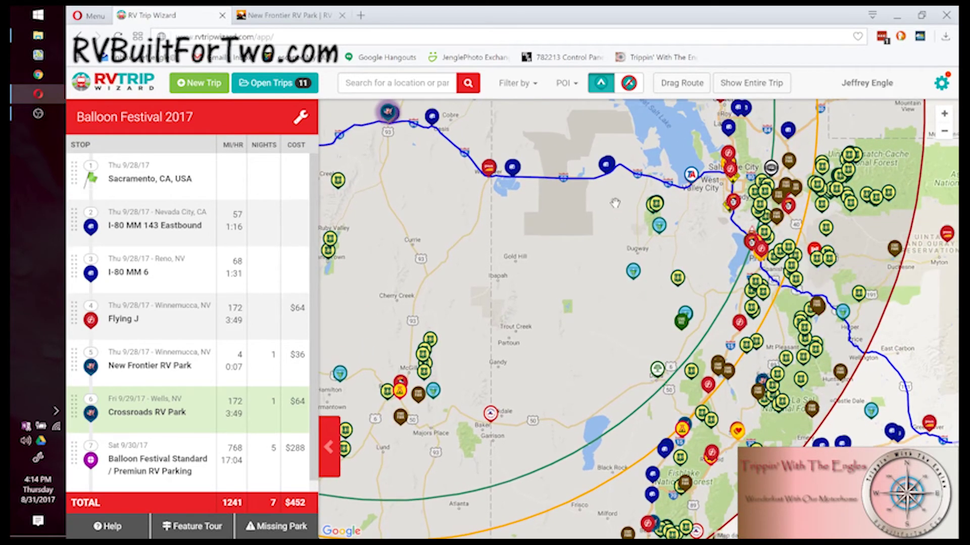
mouse_move(728, 205)
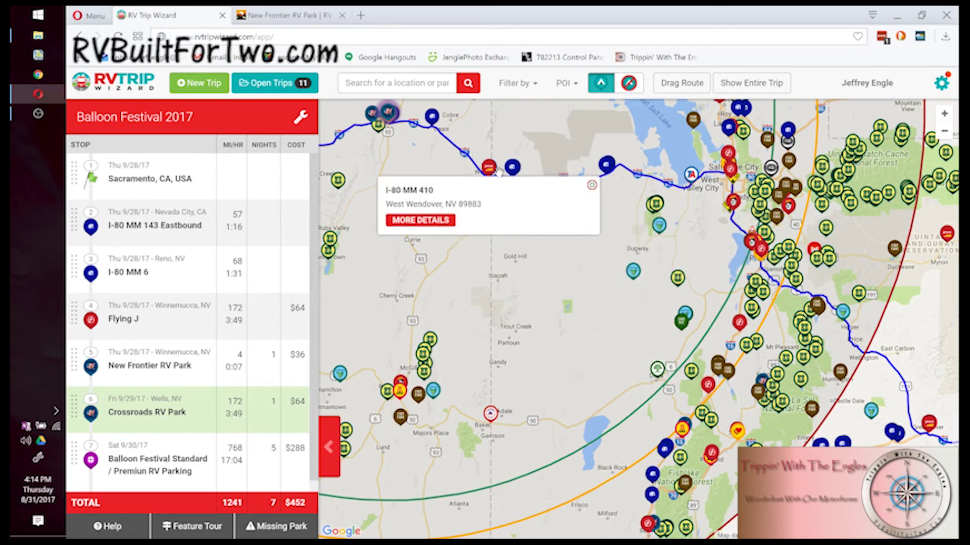
click(944, 113)
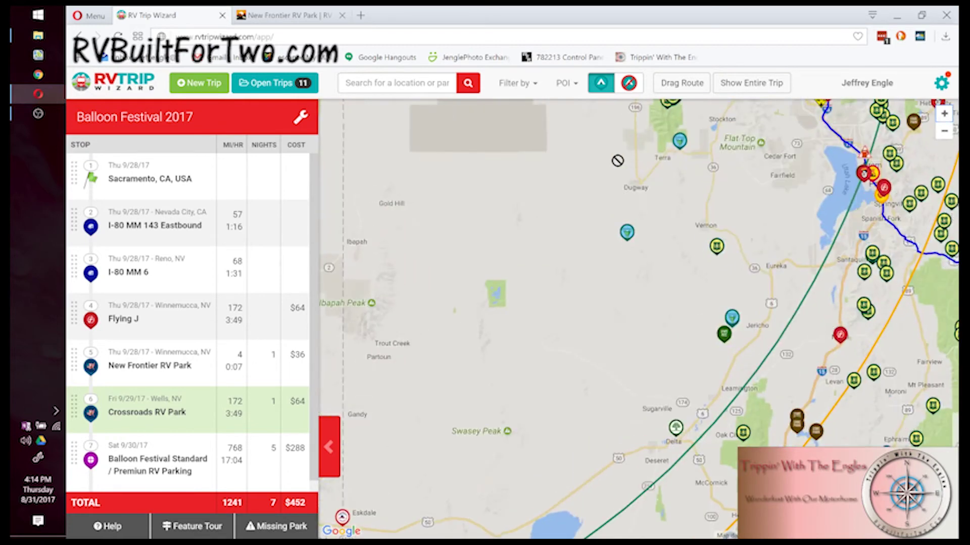
drag(614, 150, 602, 323)
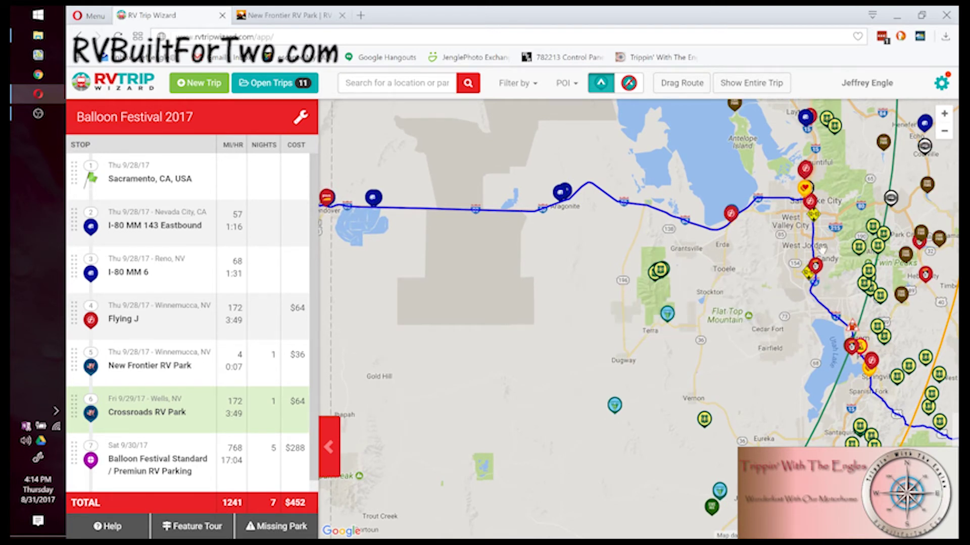
click(816, 267)
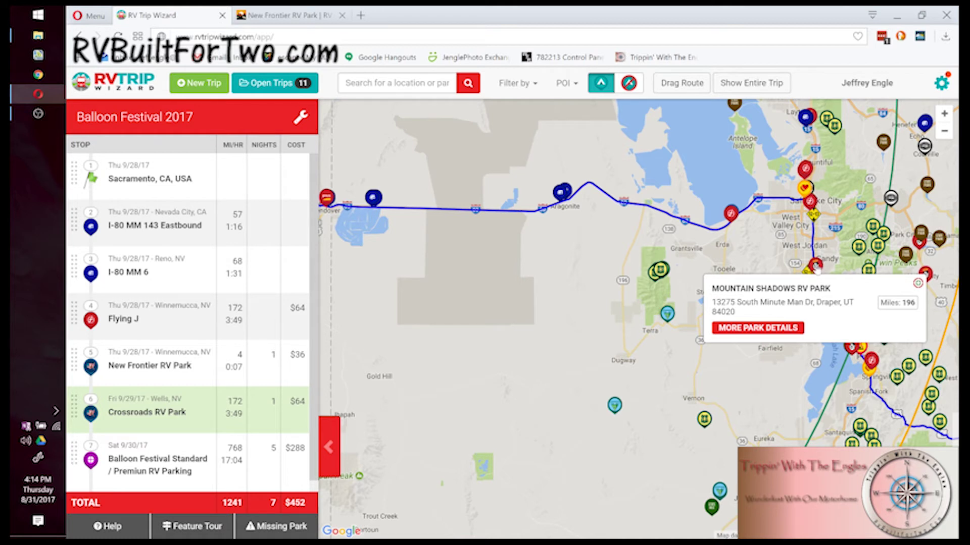
click(808, 198)
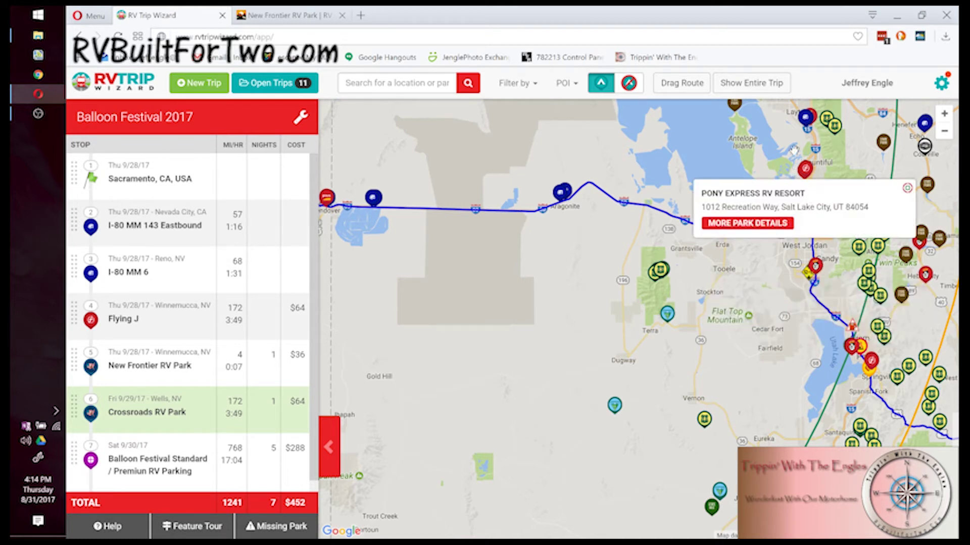
click(801, 190)
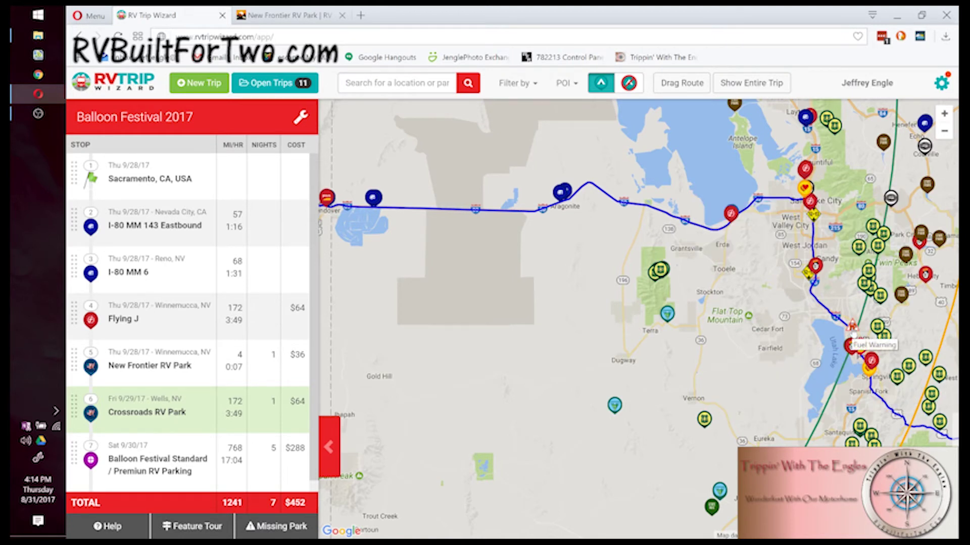
Step: Add the Loves #436 travel stop in Salt Lake City to the trip after stop 6, Crossroads RV Park
mouse_move(806, 192)
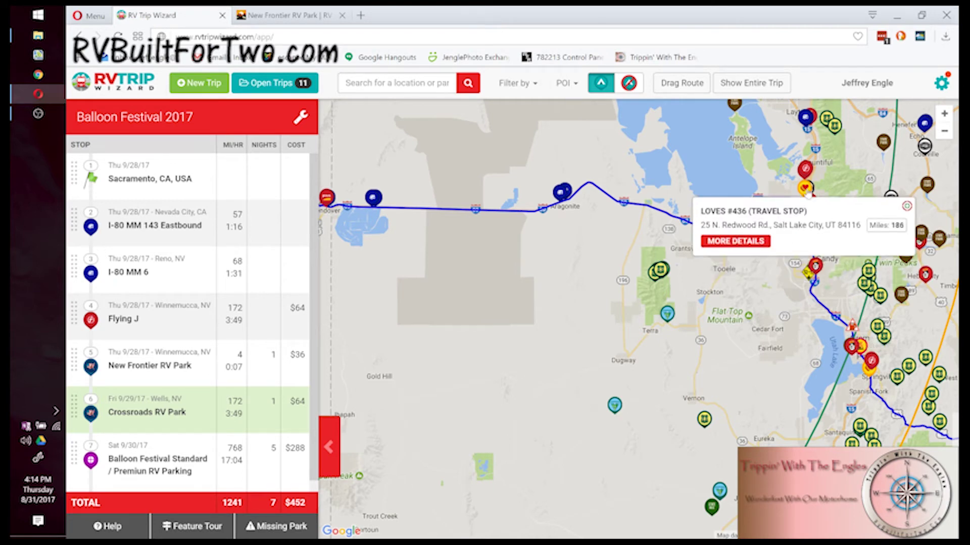
click(735, 241)
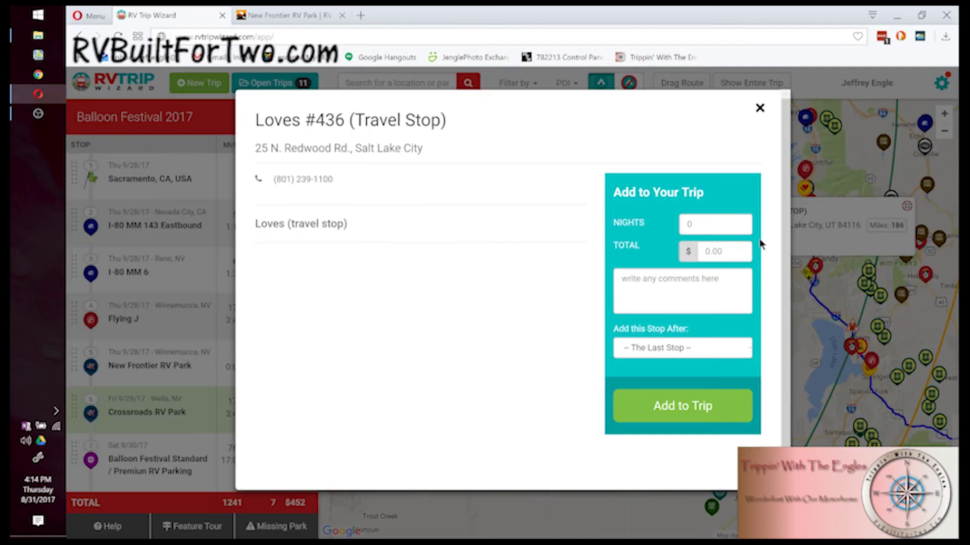
click(693, 349)
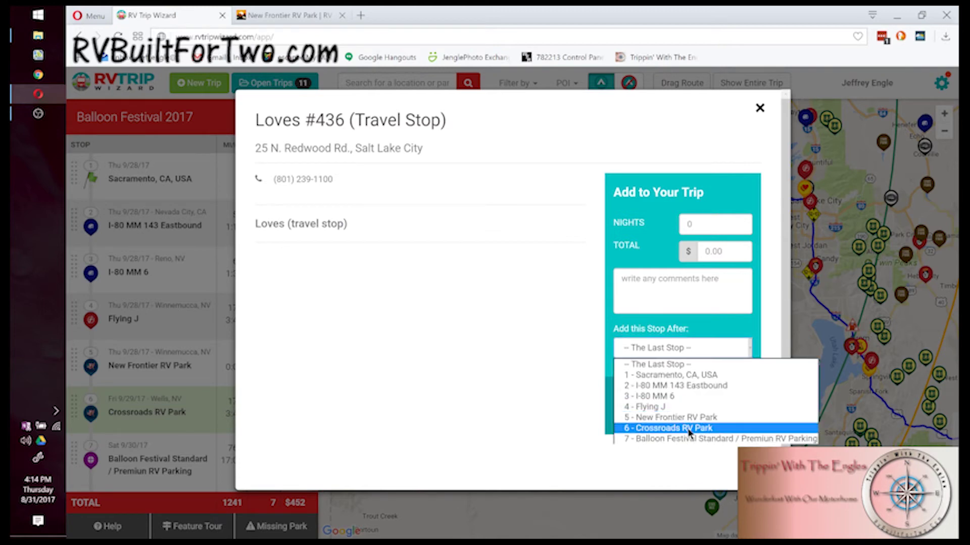
click(690, 429)
click(702, 409)
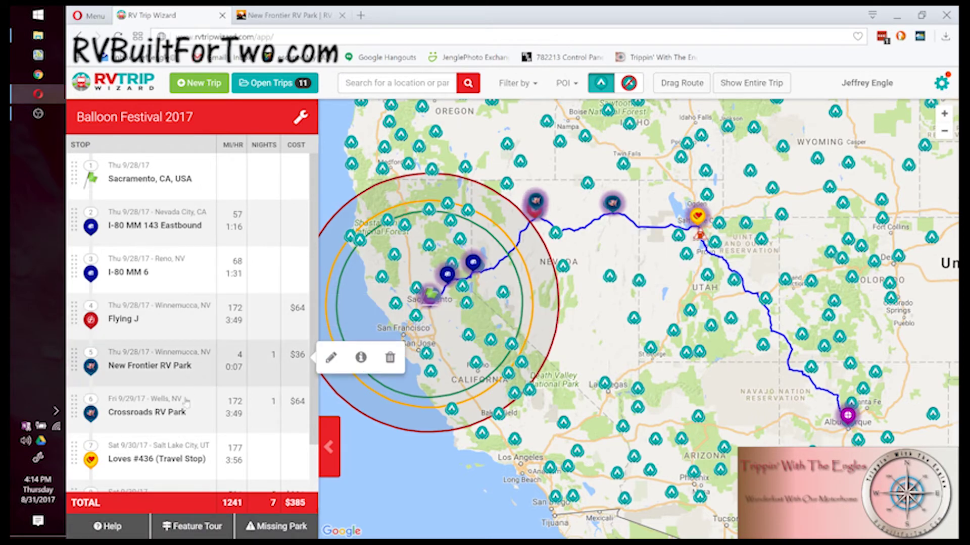
Step: Center the map on Crossroads RV Park and examine the route through Salt Lake City and Provo for overnight parks near the distance rings
mouse_move(187, 416)
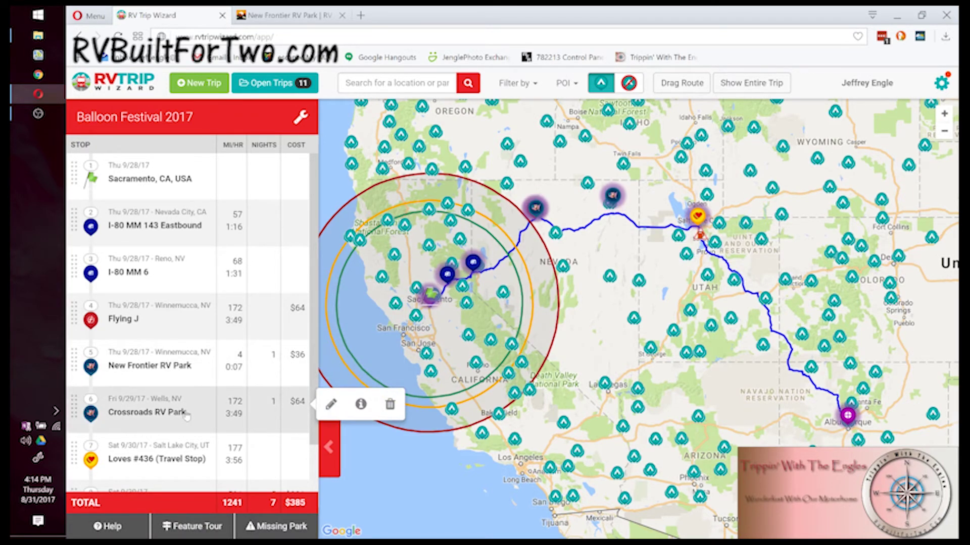
click(190, 414)
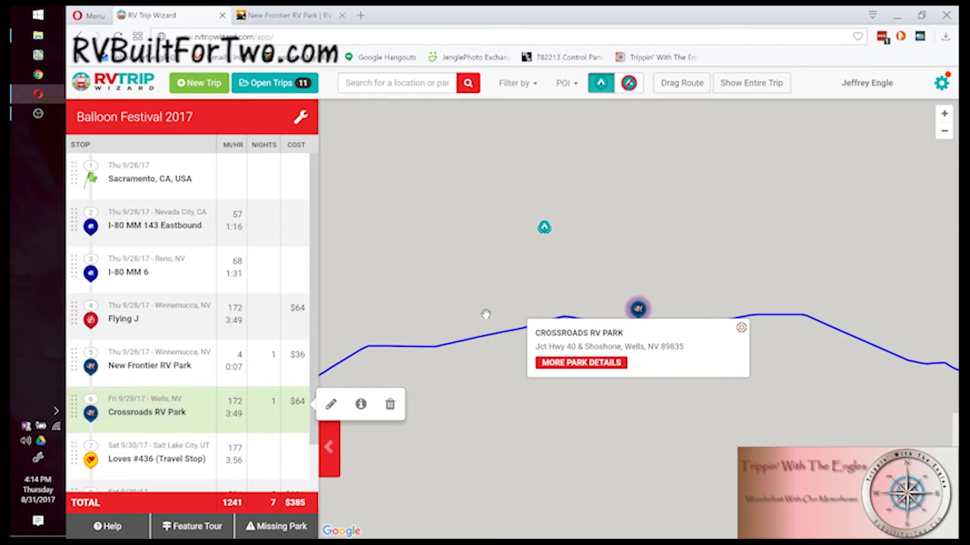
click(944, 133)
click(944, 132)
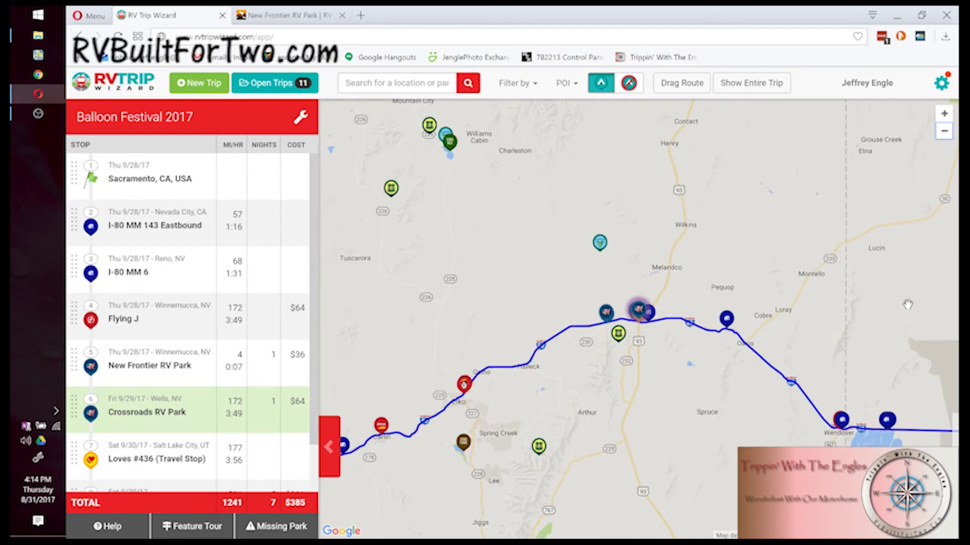
drag(908, 301, 386, 291)
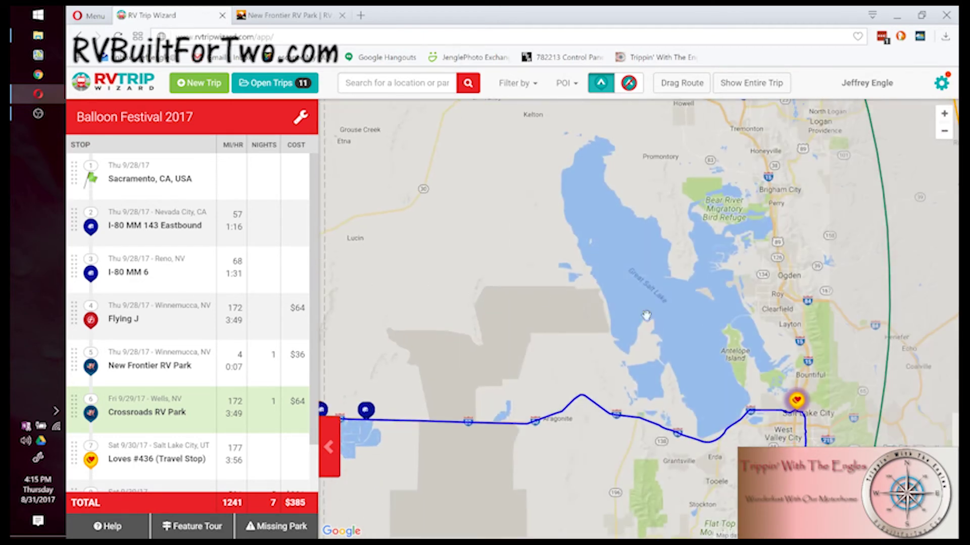
drag(732, 350, 598, 178)
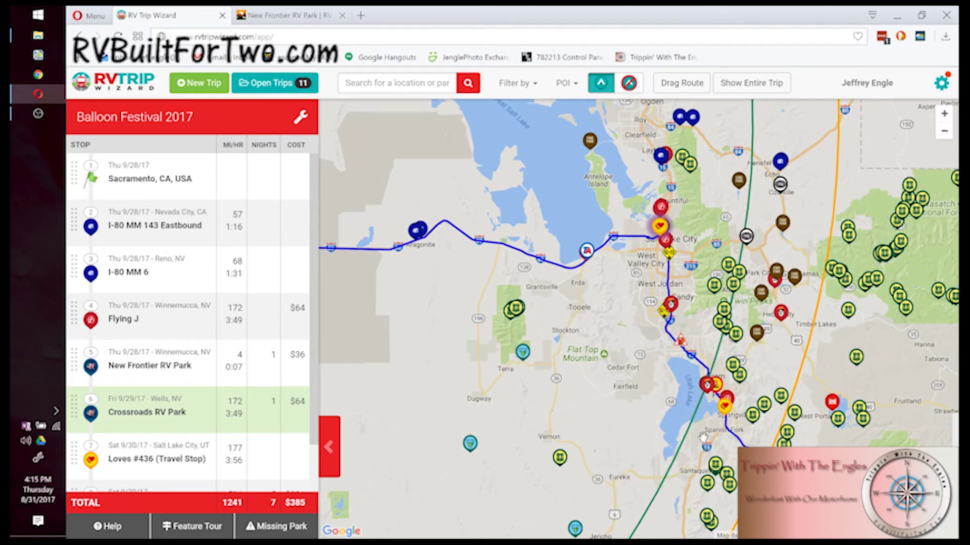
drag(761, 438, 758, 379)
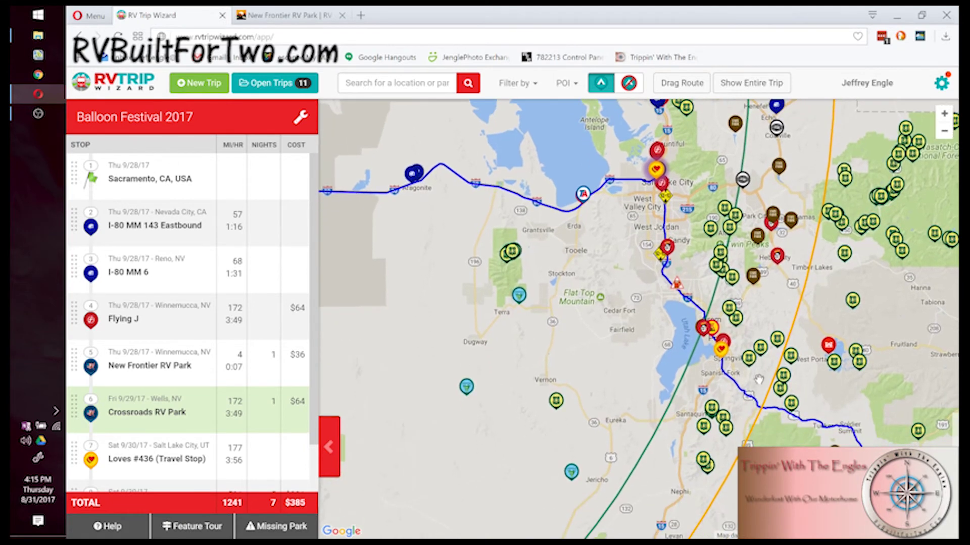
click(944, 114)
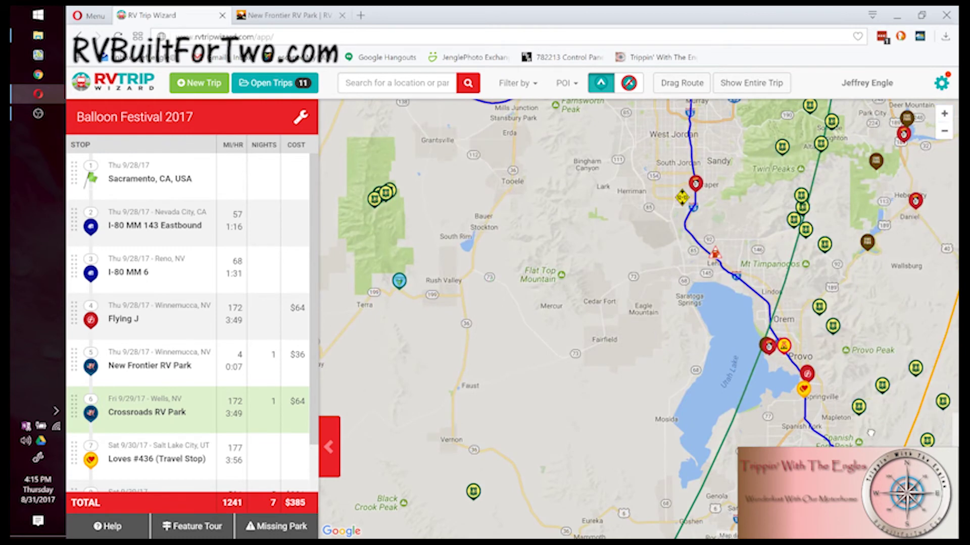
drag(863, 429, 768, 320)
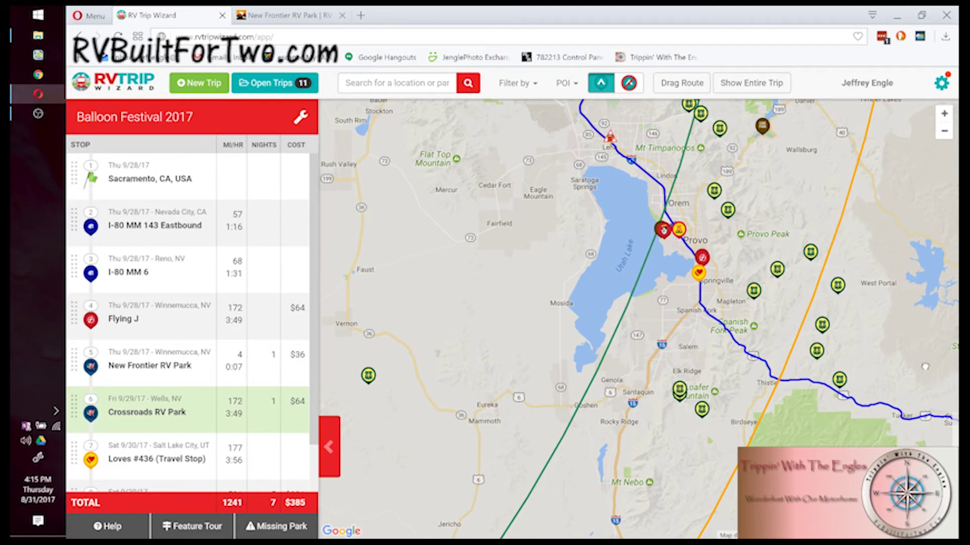
drag(924, 368, 766, 264)
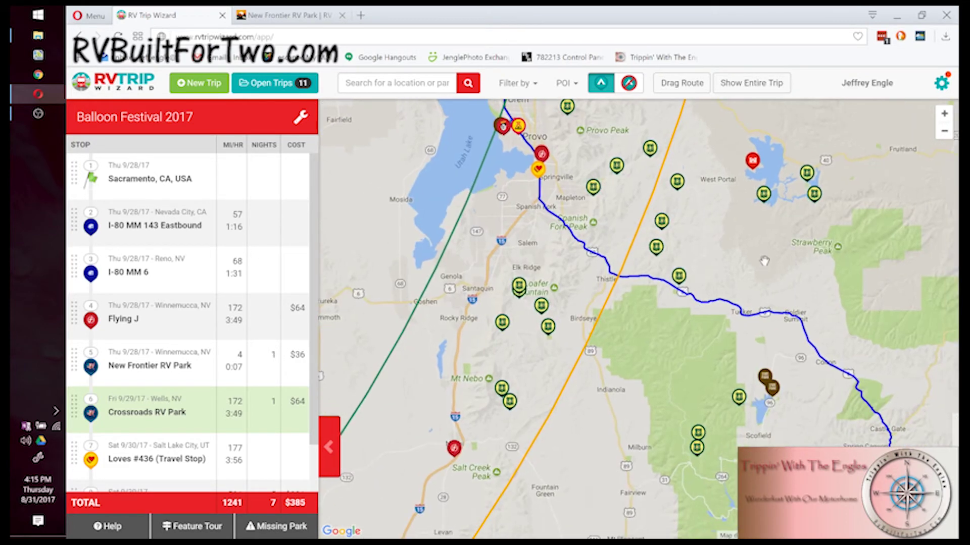
Step: Add Mountain View - Scofield State Park after stop 7, Loves #436, with 3 nights and a camping total of $0
click(777, 395)
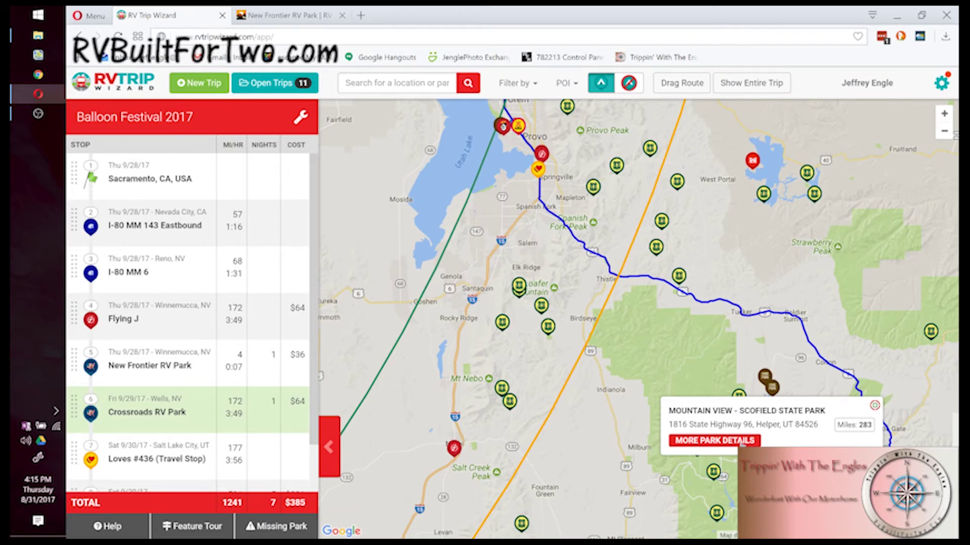
click(742, 441)
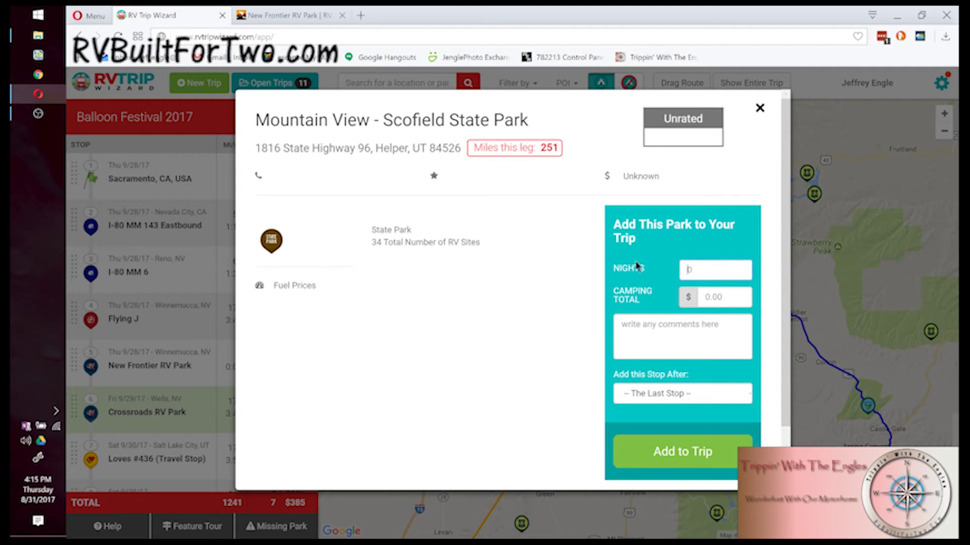
click(693, 389)
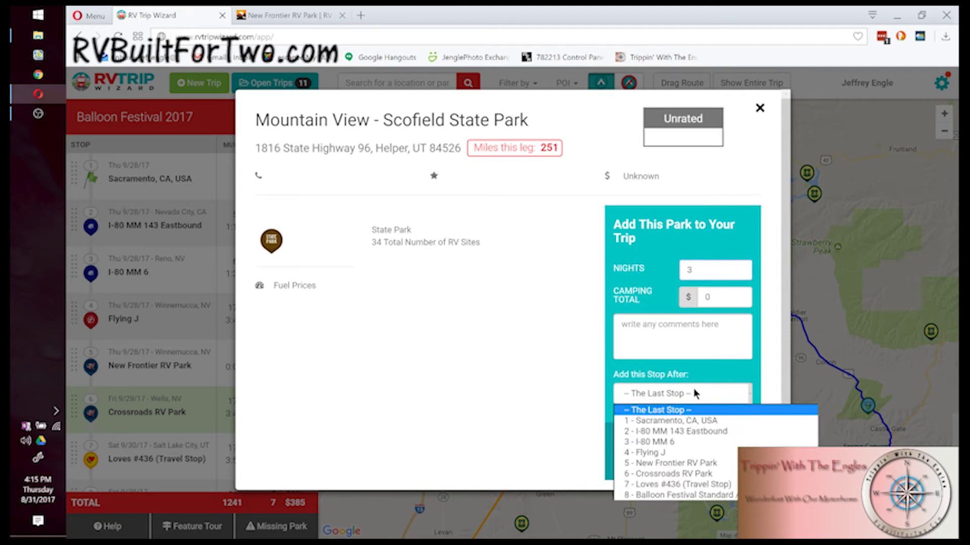
click(717, 486)
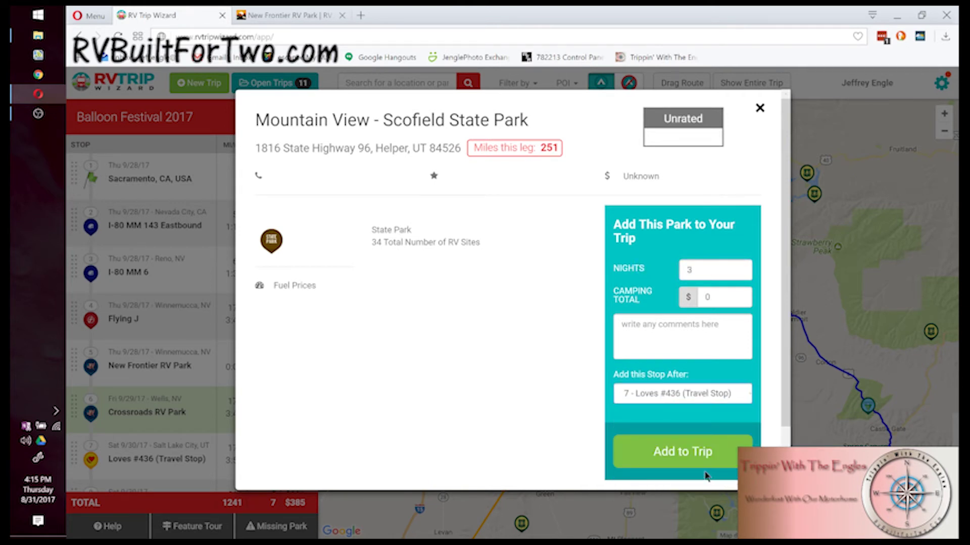
click(705, 457)
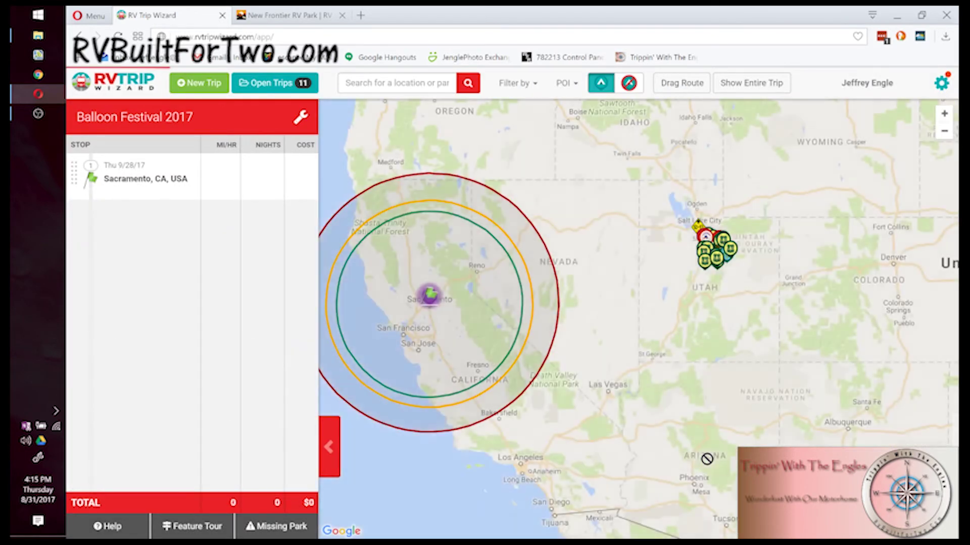
Step: Set the fuel added at the Loves #436 travel stop to 35 gallons and save the stop
mouse_move(316, 349)
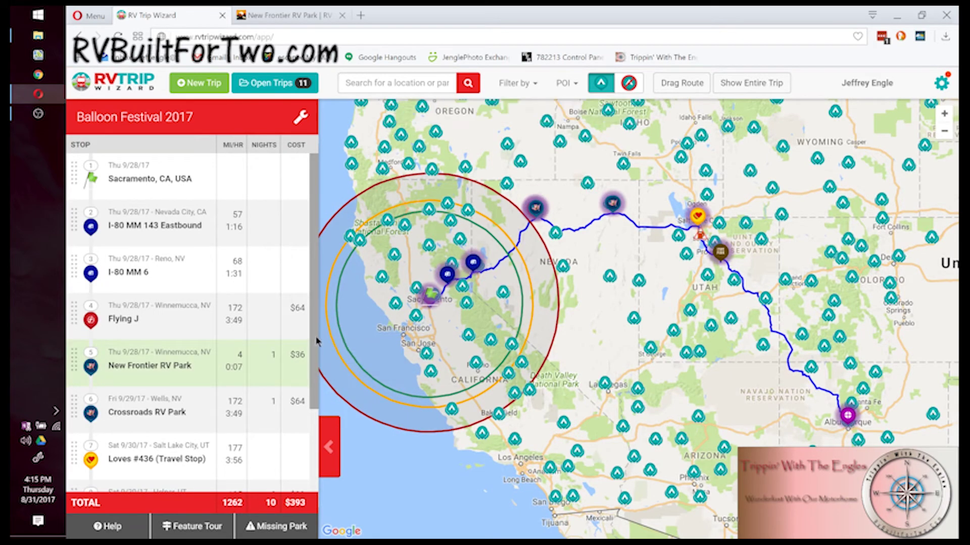
drag(314, 353, 318, 492)
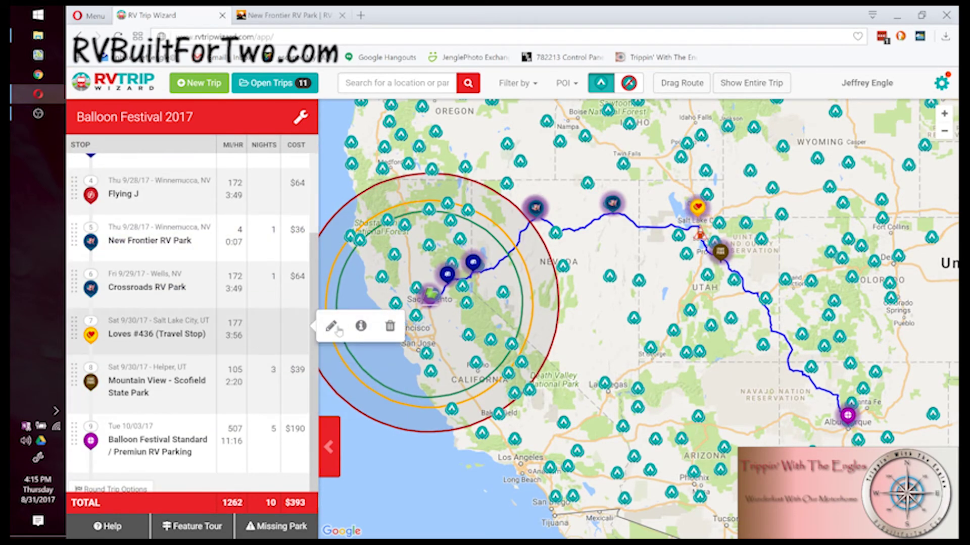
click(333, 328)
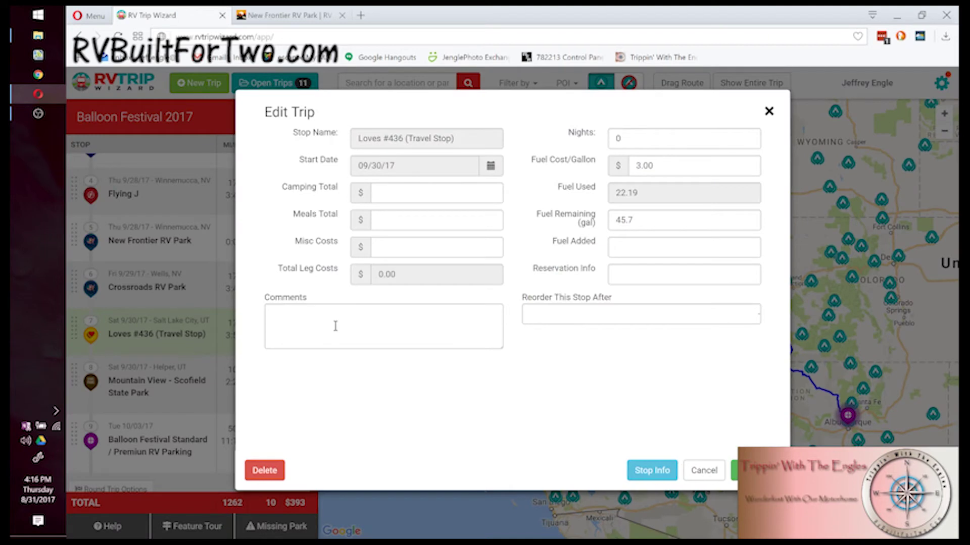
click(619, 249)
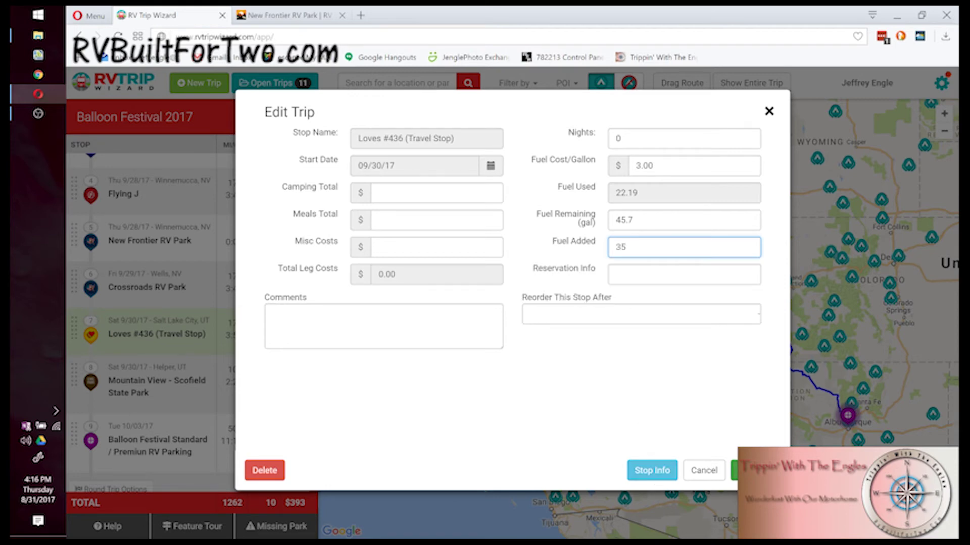
click(745, 471)
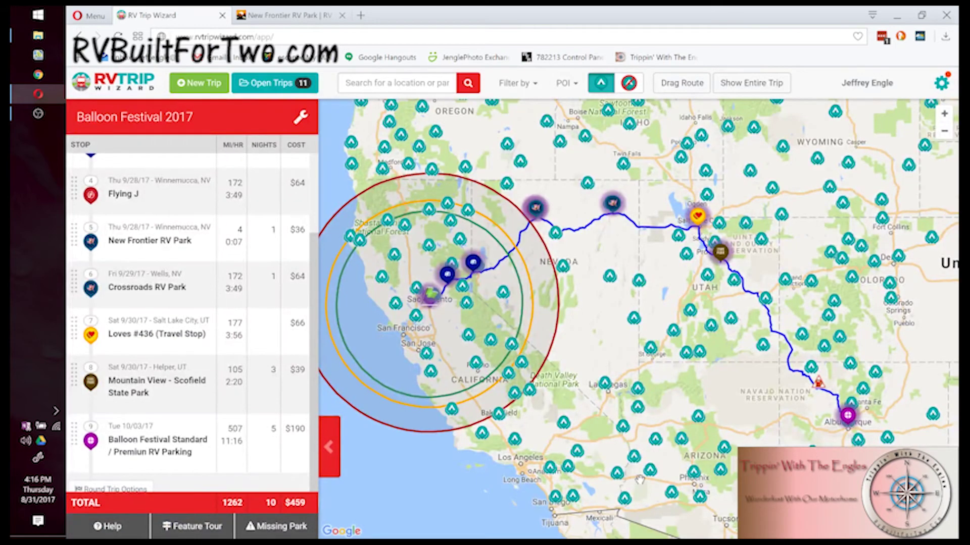
Step: Check the fuel and cost details of the Mountain View - Scofield State Park stop without changing them
mouse_move(108, 409)
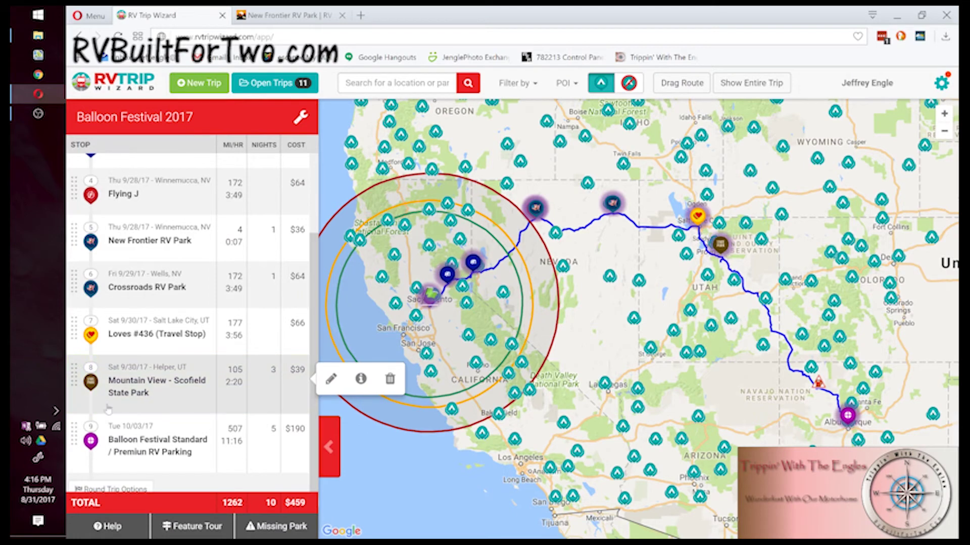
click(331, 380)
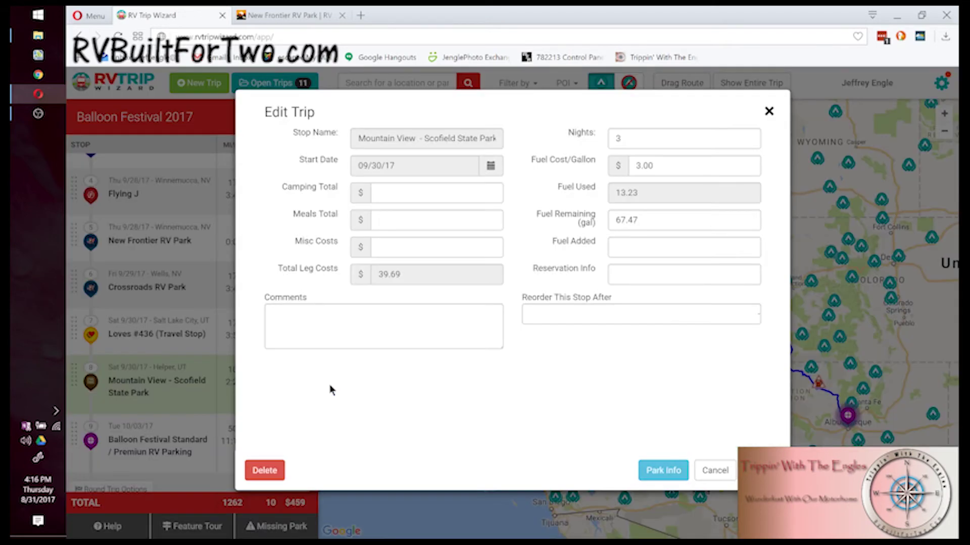
click(715, 471)
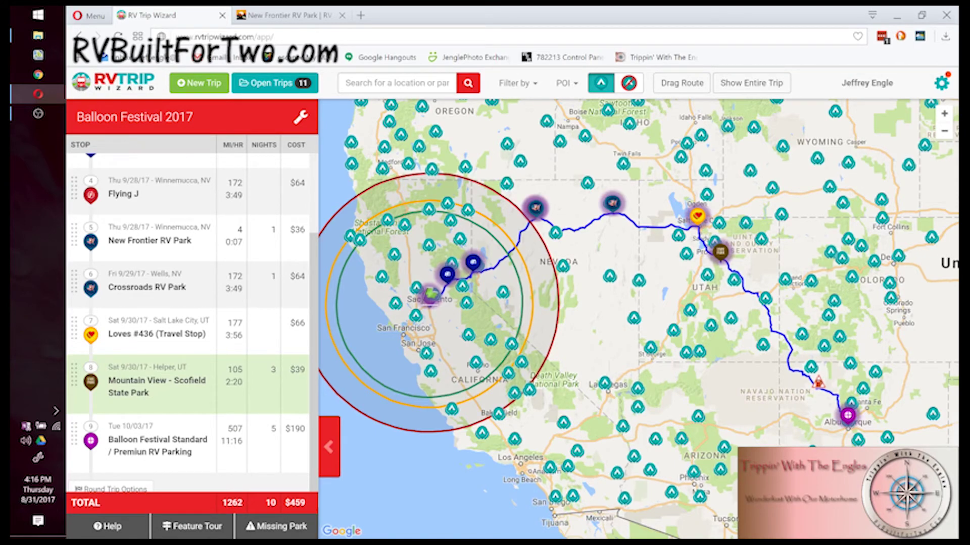
Step: Center the map on Mountain View - Scofield State Park and examine the route southeast to Cortez for parks near the distance rings
mouse_move(151, 376)
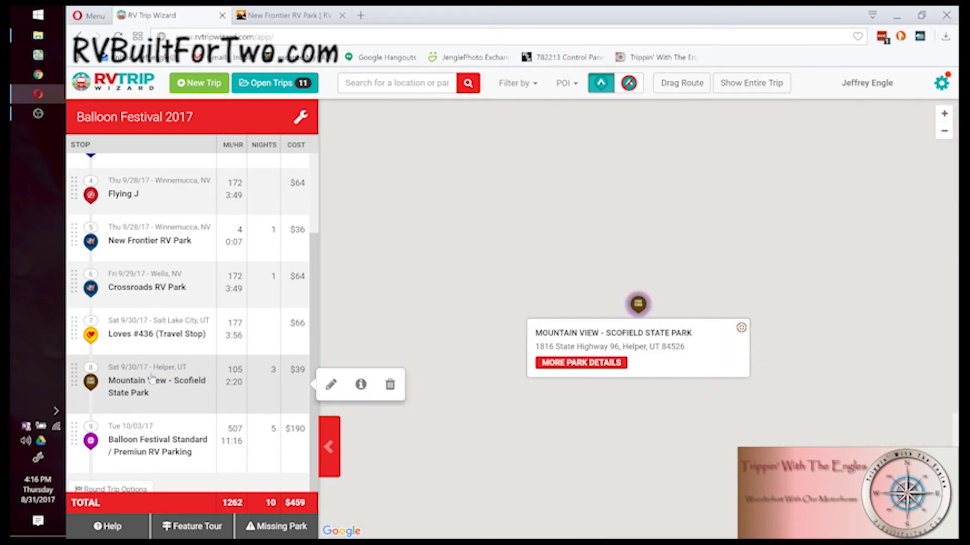
click(152, 377)
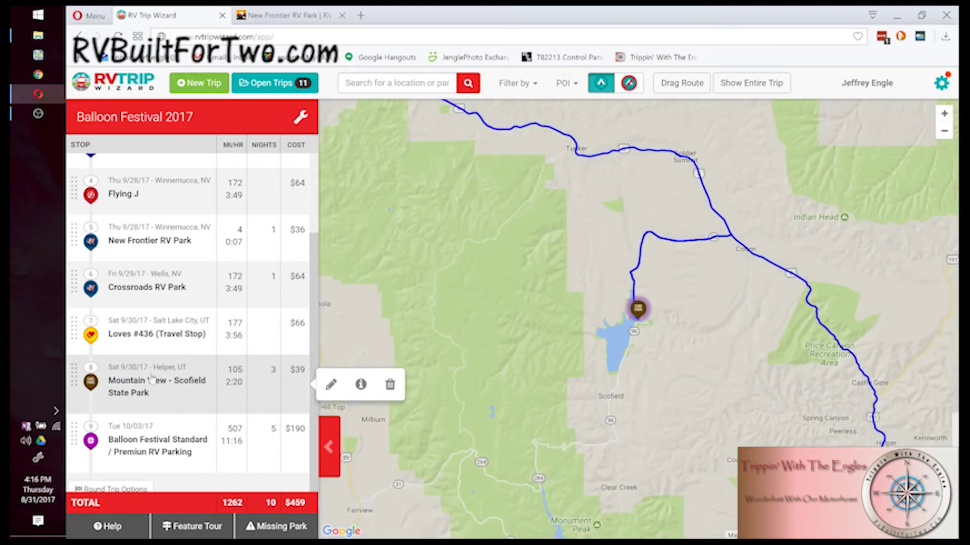
click(944, 132)
click(945, 133)
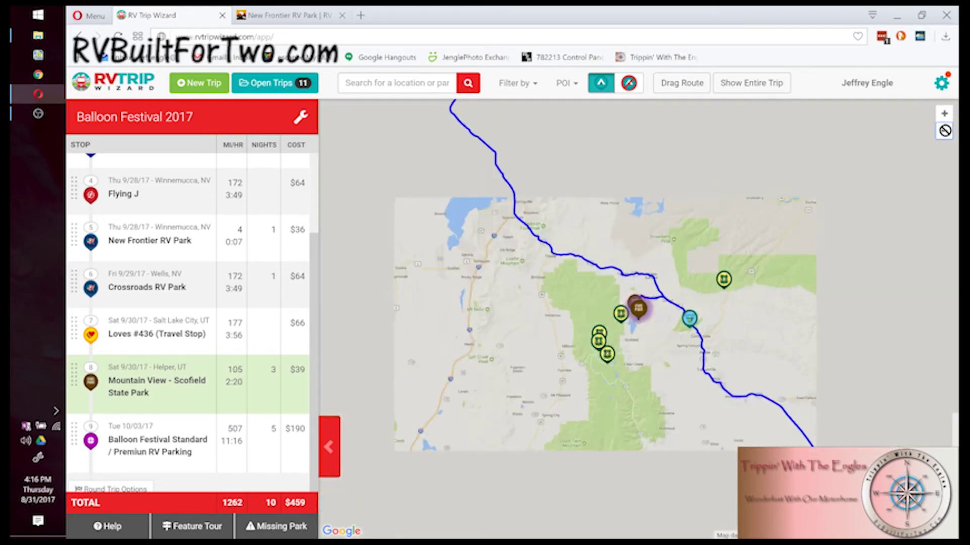
click(945, 133)
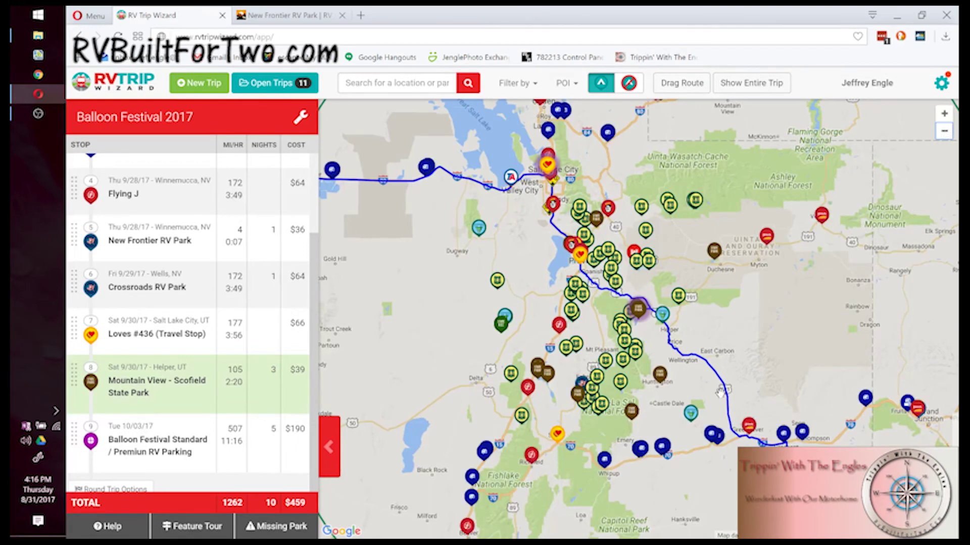
drag(752, 345, 737, 297)
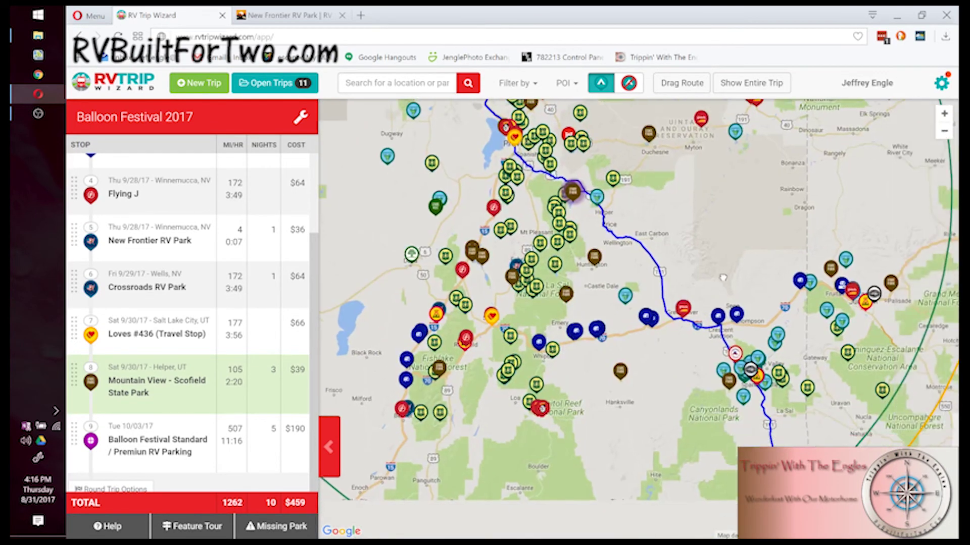
drag(803, 412, 722, 301)
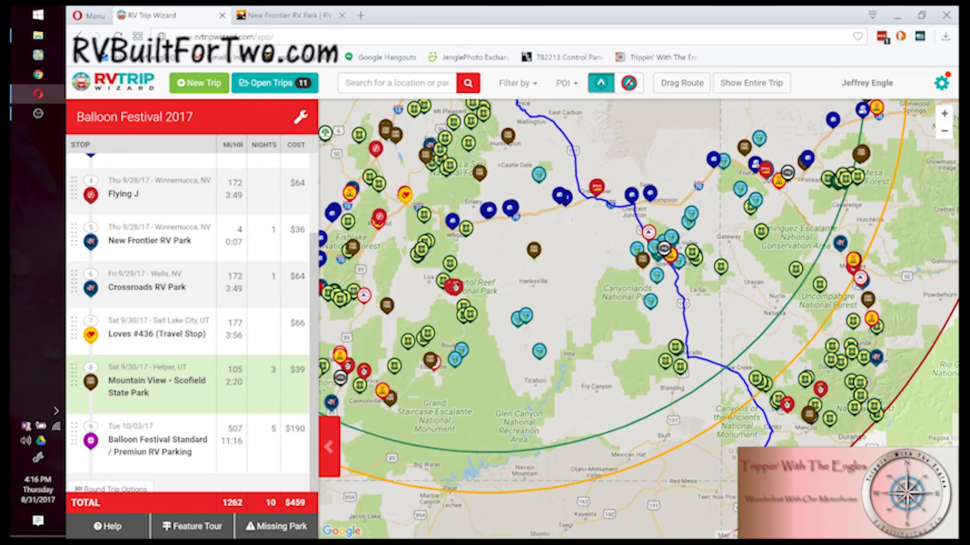
click(945, 116)
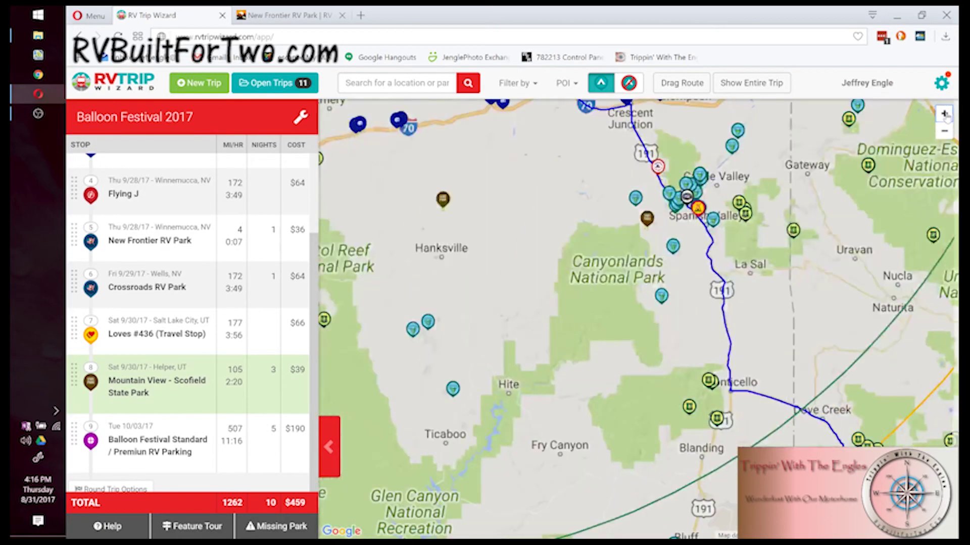
drag(842, 373, 613, 74)
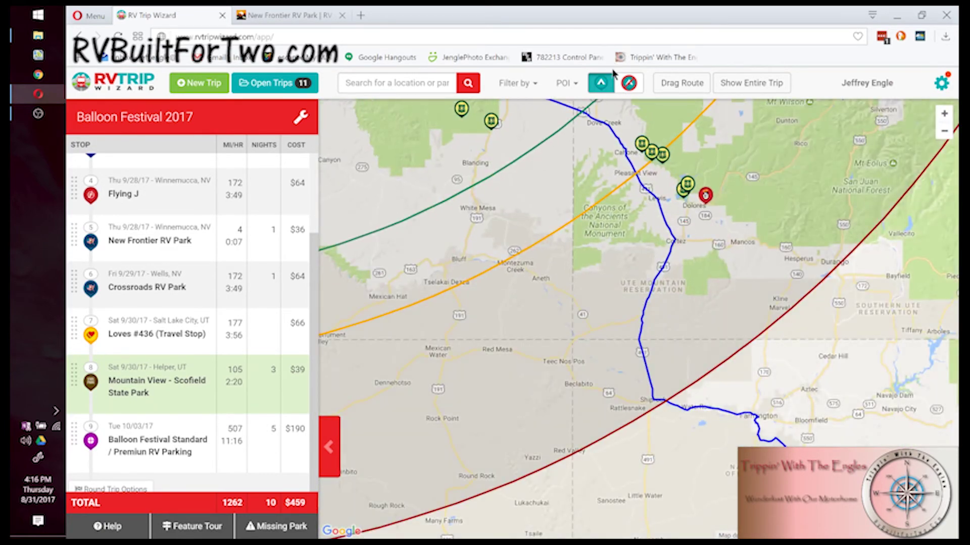
drag(768, 224, 784, 264)
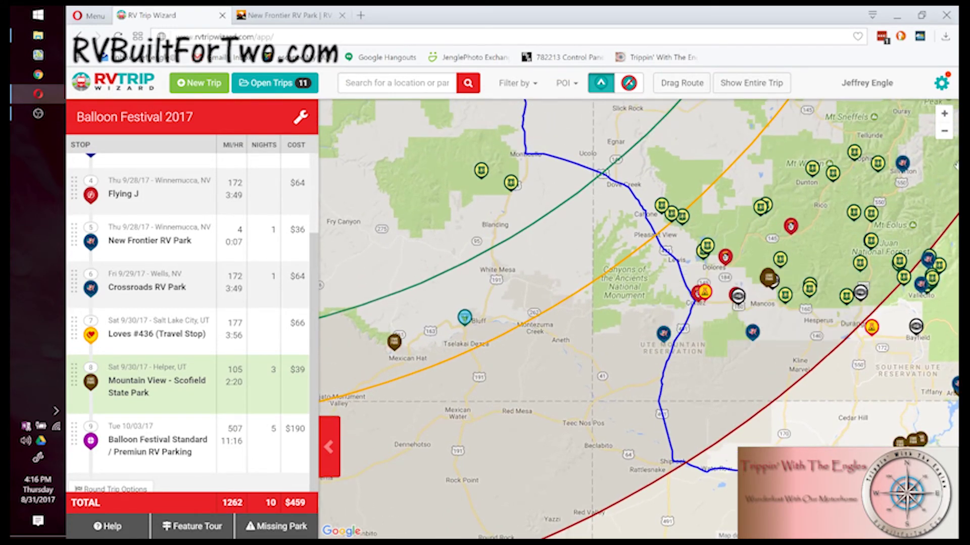
click(945, 115)
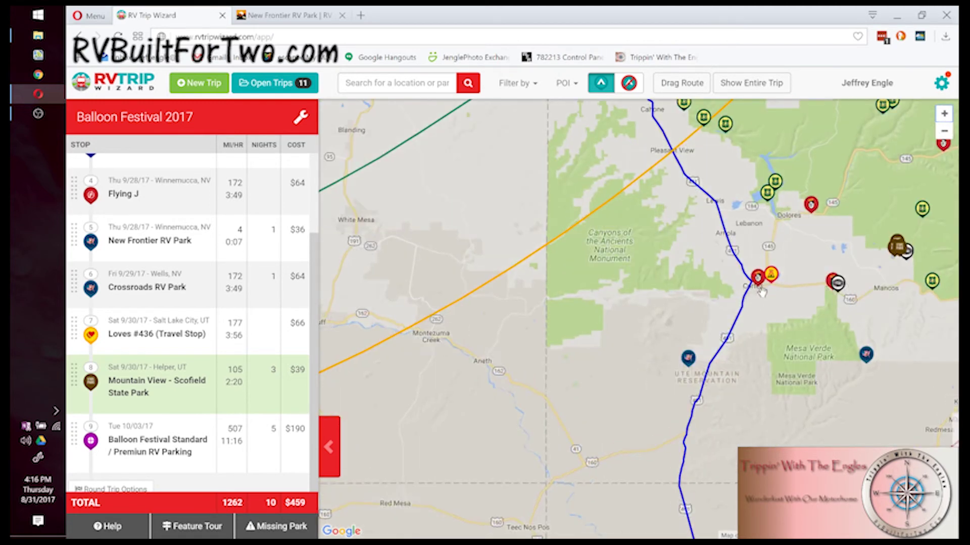
Step: Add KOA Cortez/Mesa Verde after stop 8, Mountain View - Scofield State Park, with 2 nights and a camping total of $0
mouse_move(771, 283)
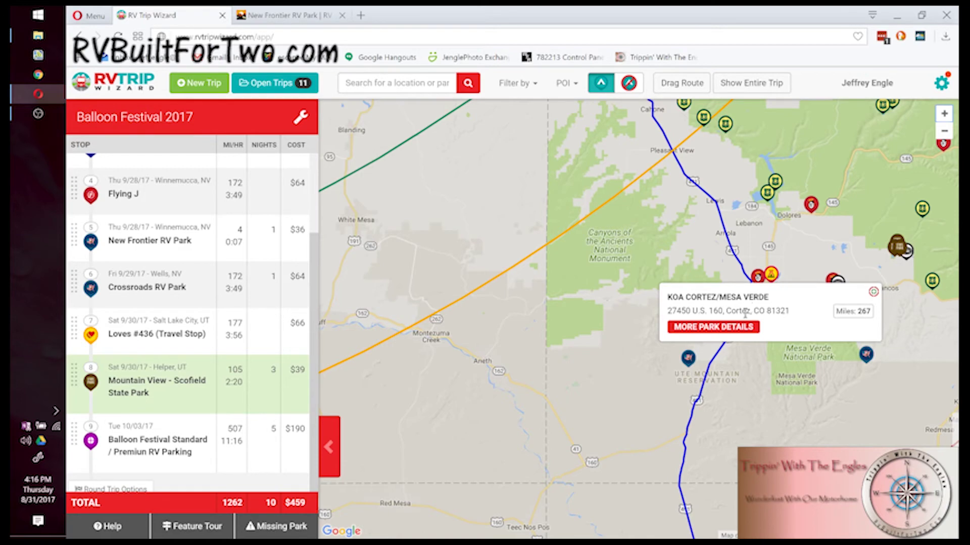
click(738, 328)
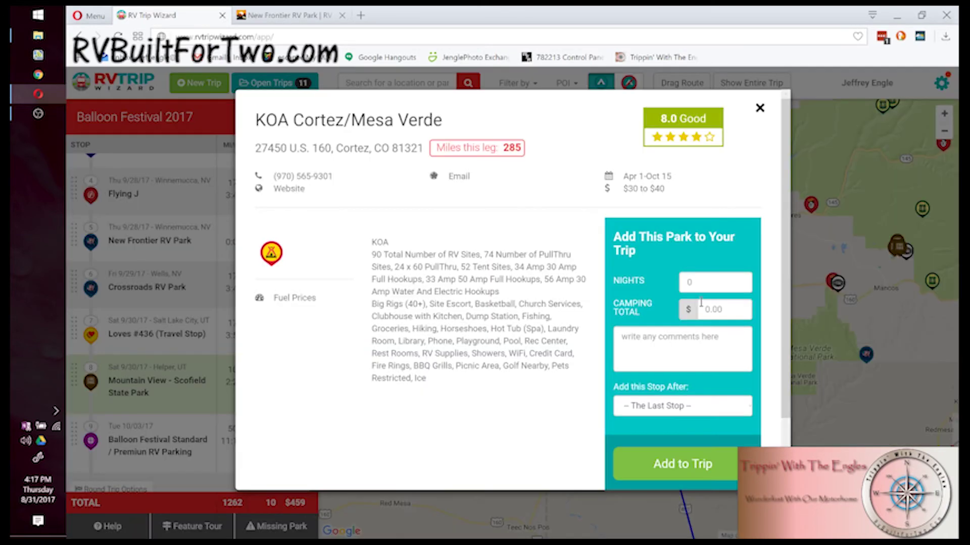
click(704, 287)
text(2)
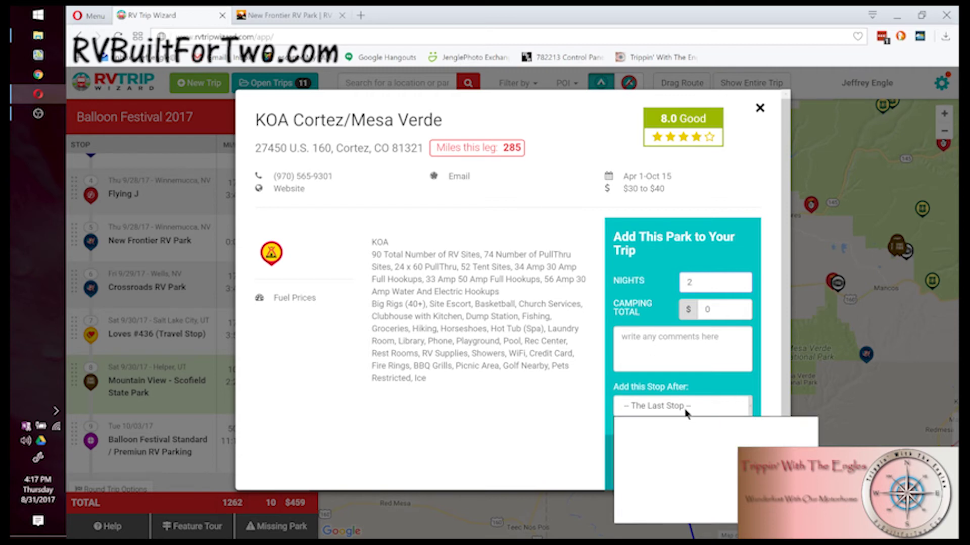
click(683, 407)
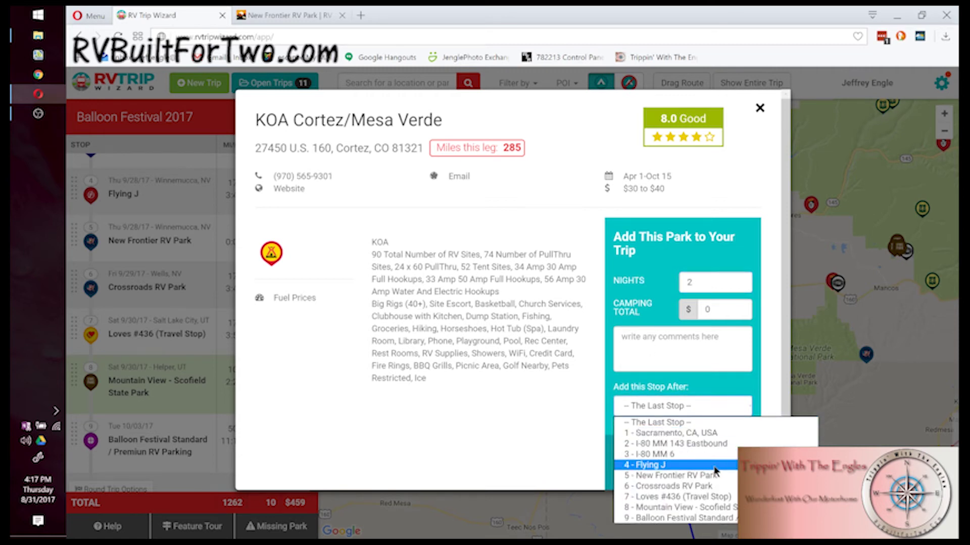
click(712, 507)
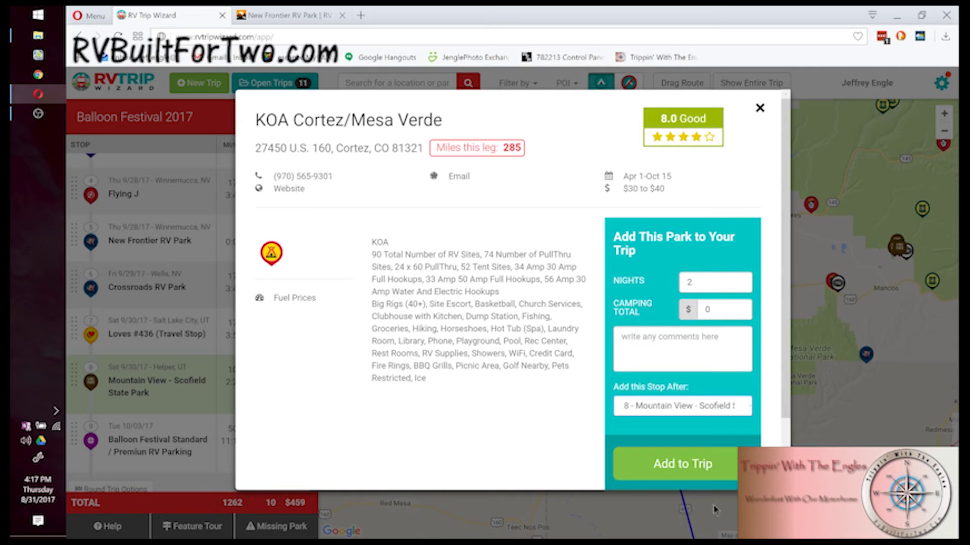
click(684, 466)
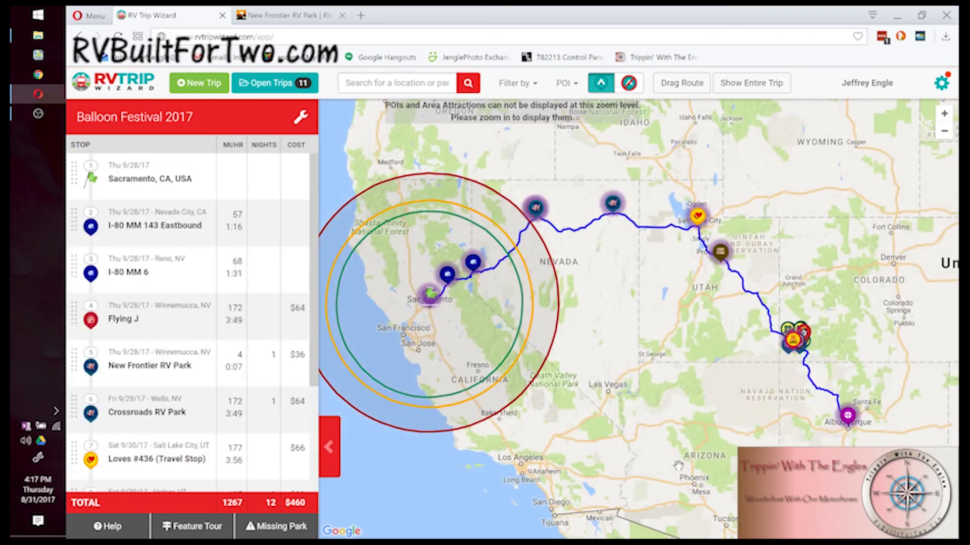
Step: Center the map on Crossroads RV Park and examine the route within its distance rings
mouse_move(329, 375)
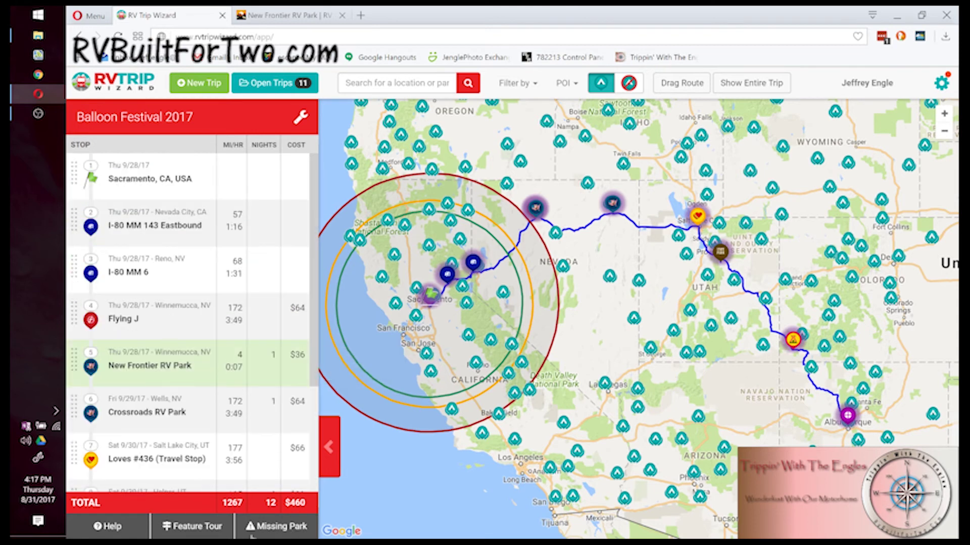
click(153, 420)
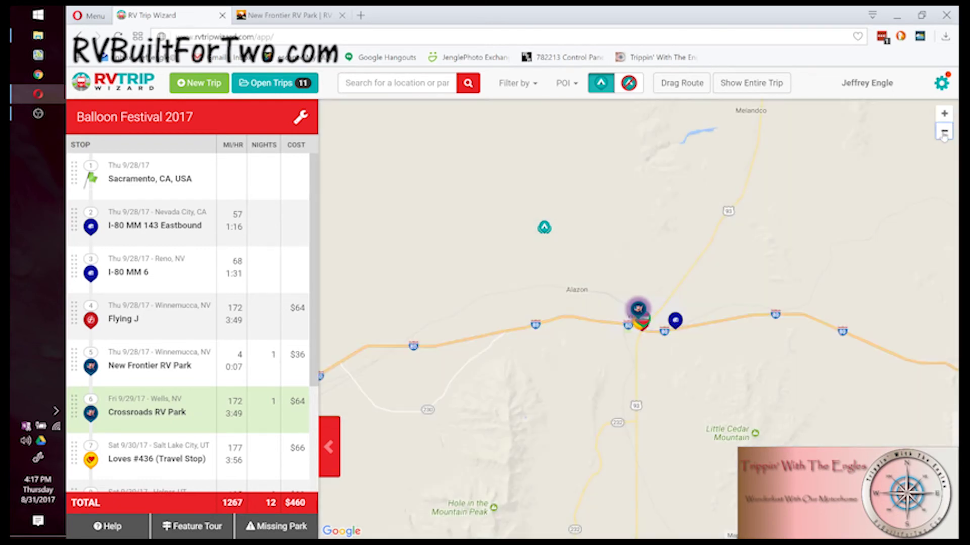
click(944, 132)
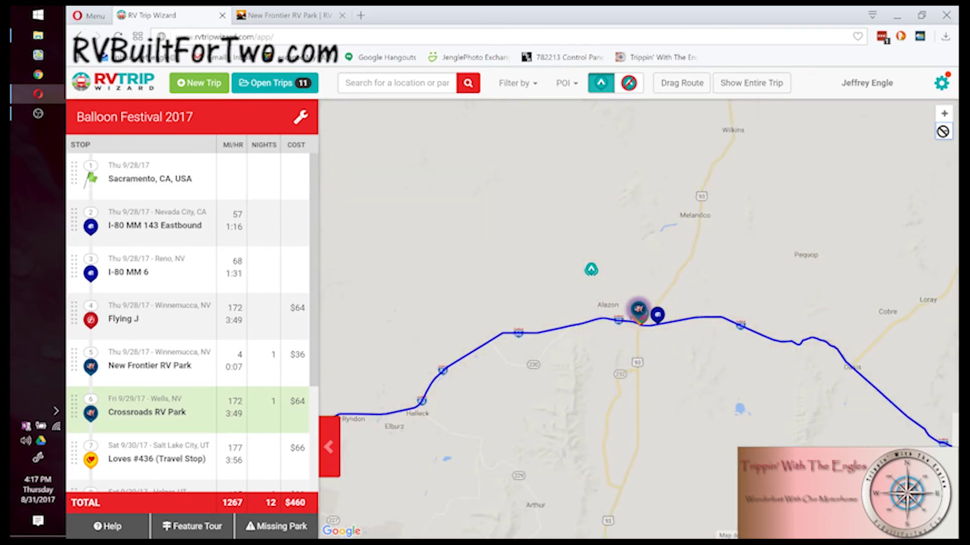
click(945, 133)
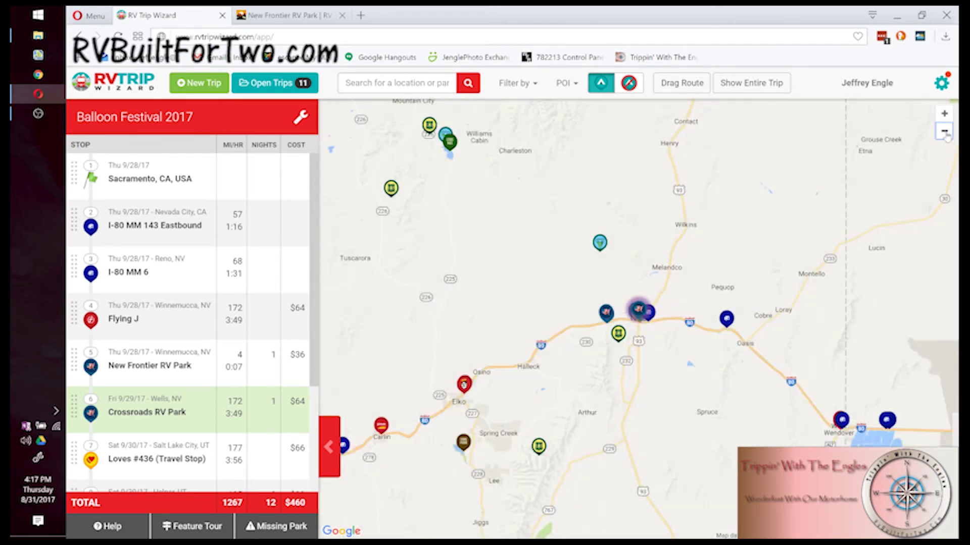
click(945, 132)
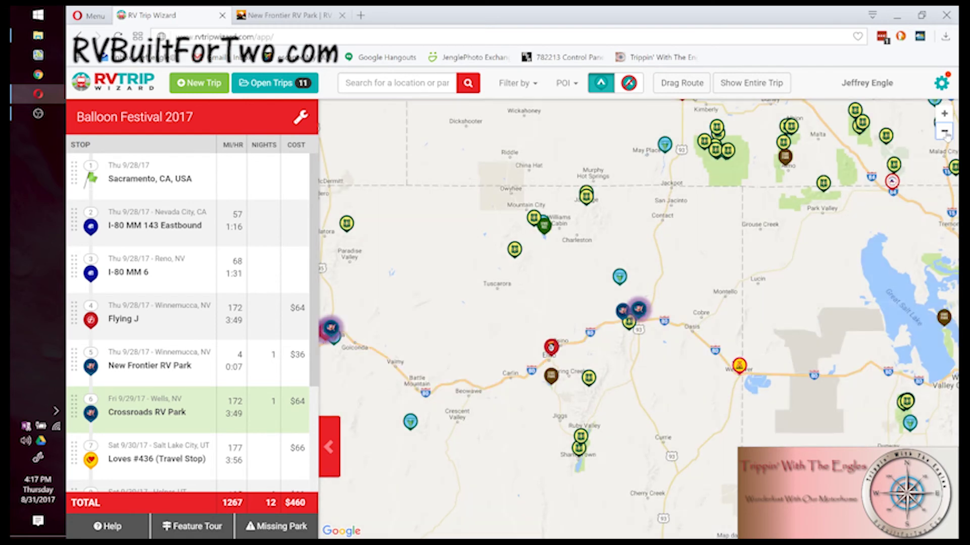
click(944, 132)
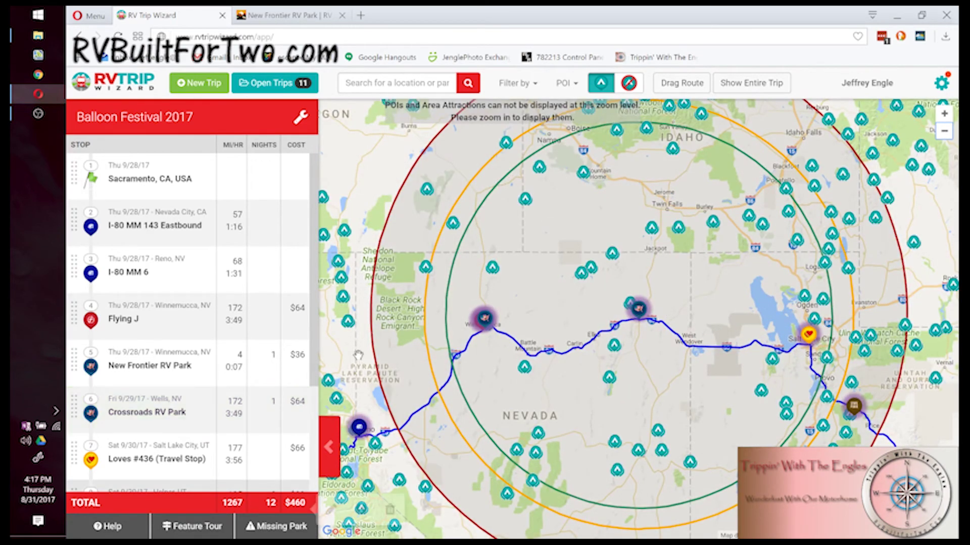
Step: Center the map on KOA Cortez/Mesa Verde and examine the remaining route and the parks around Albuquerque
scroll(313, 451, down, 2)
scroll(313, 451, down, 2)
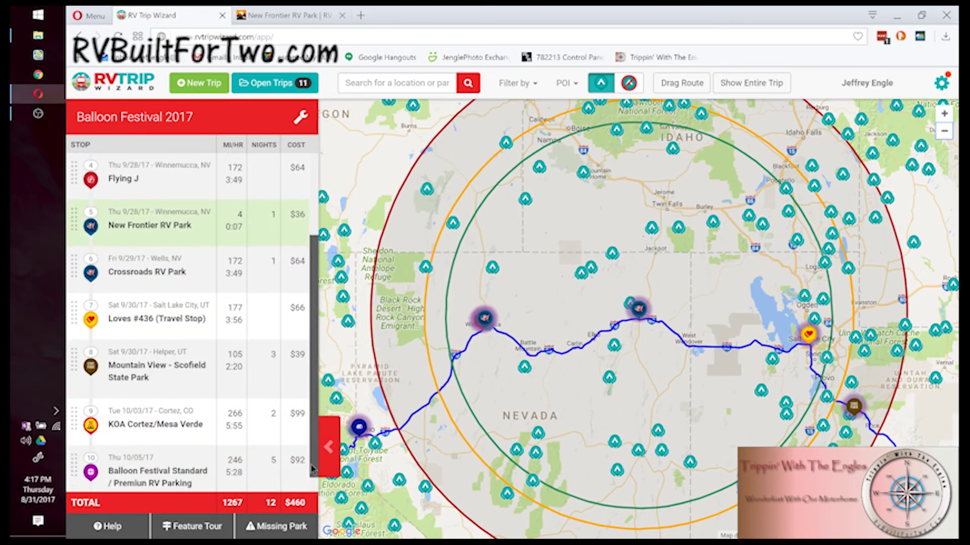
click(135, 358)
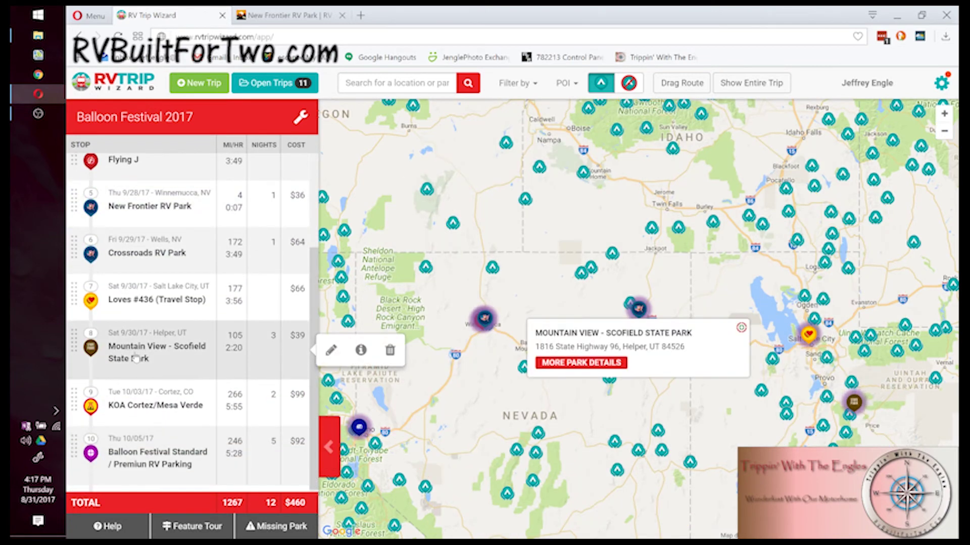
click(152, 406)
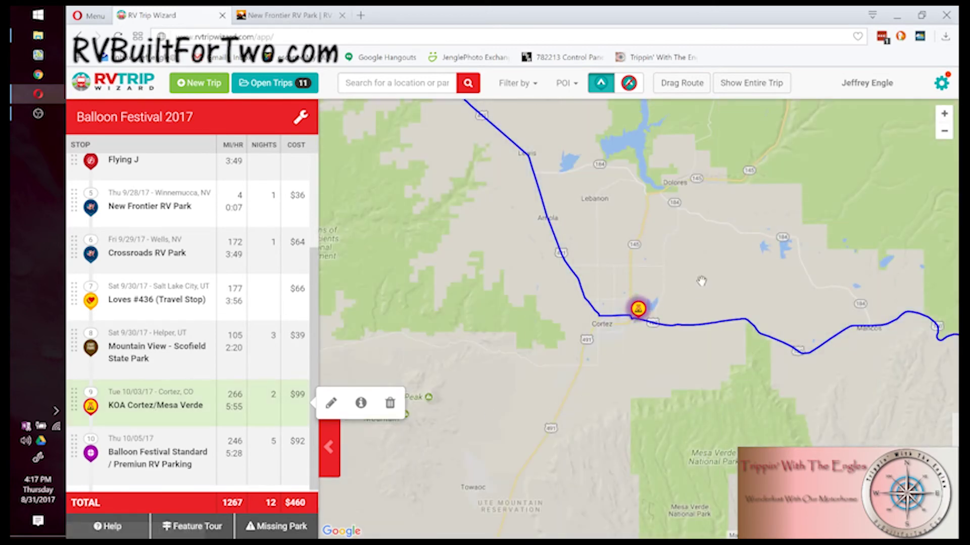
click(943, 132)
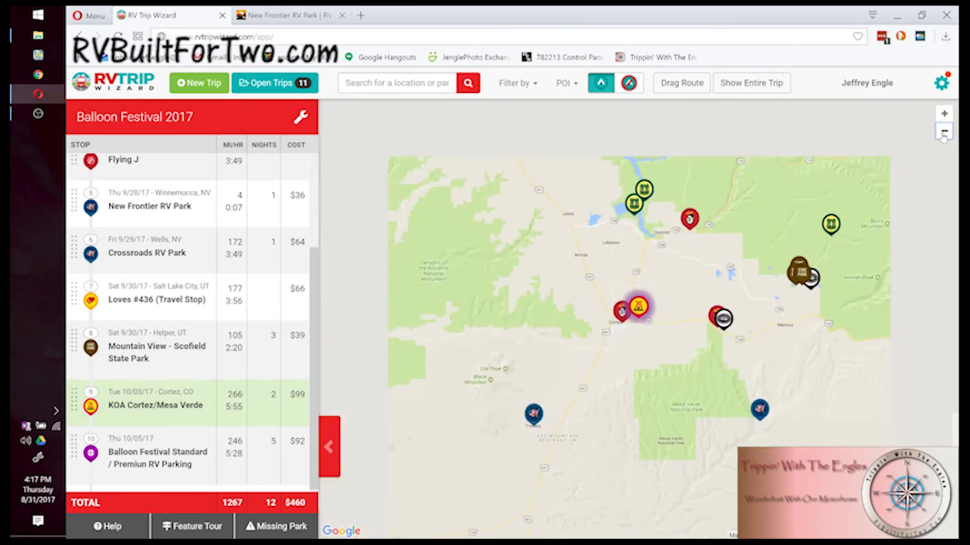
click(943, 132)
click(943, 132)
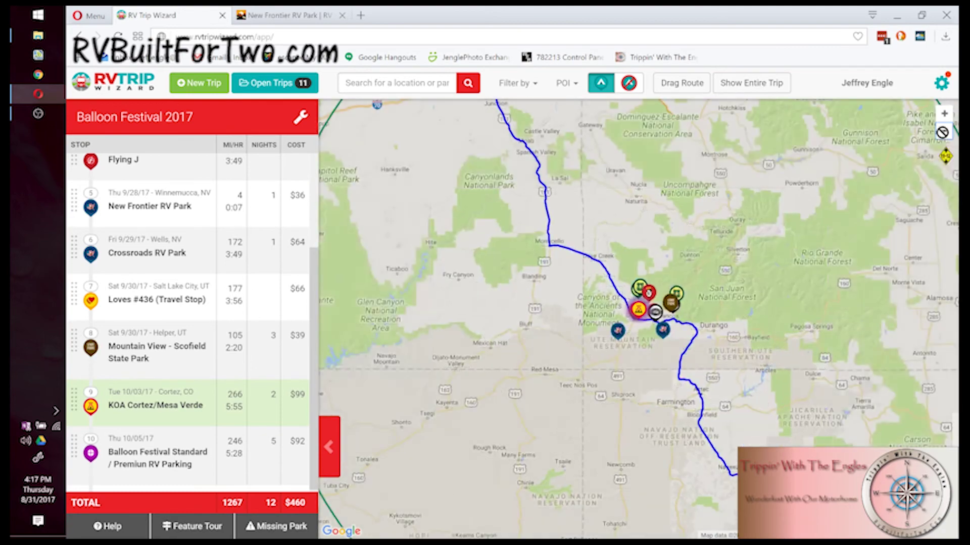
click(944, 133)
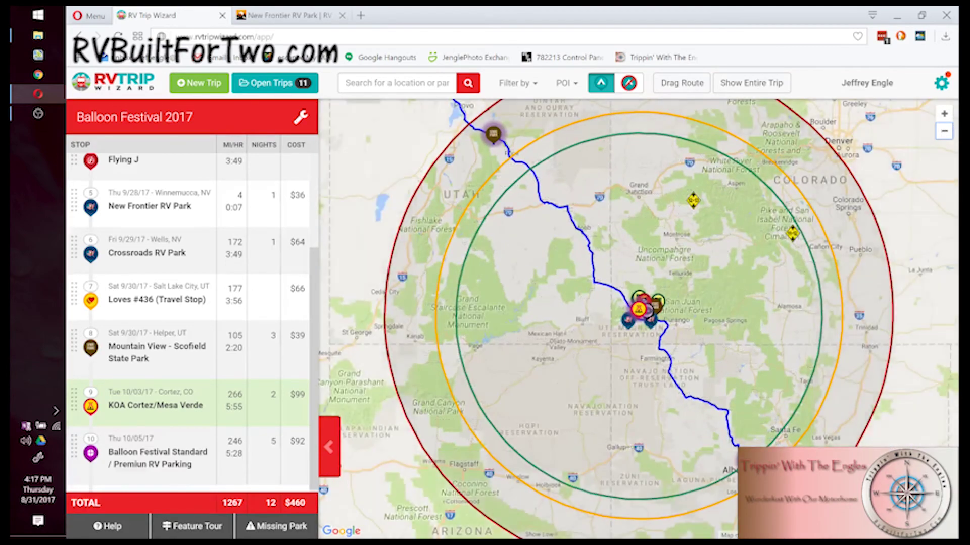
drag(829, 433, 733, 279)
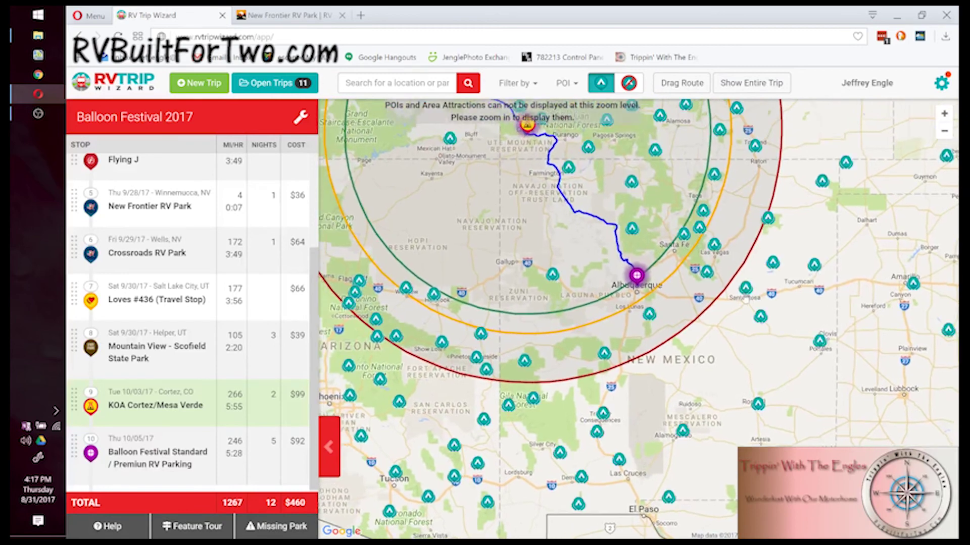
click(944, 115)
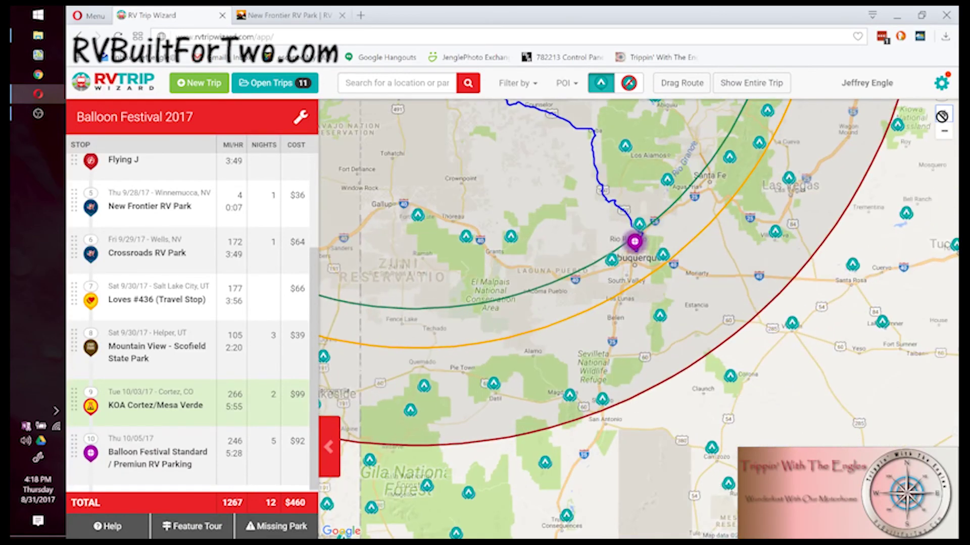
click(944, 114)
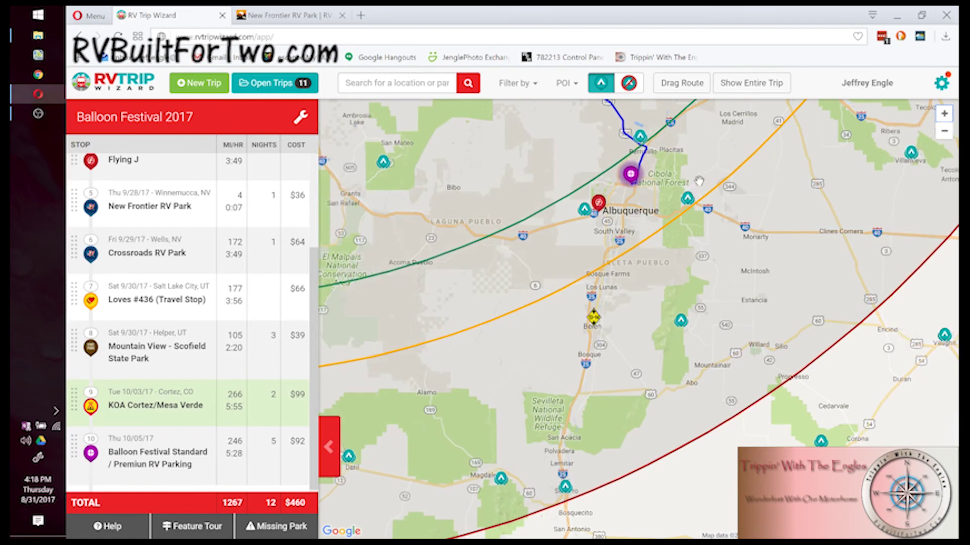
drag(694, 185, 741, 218)
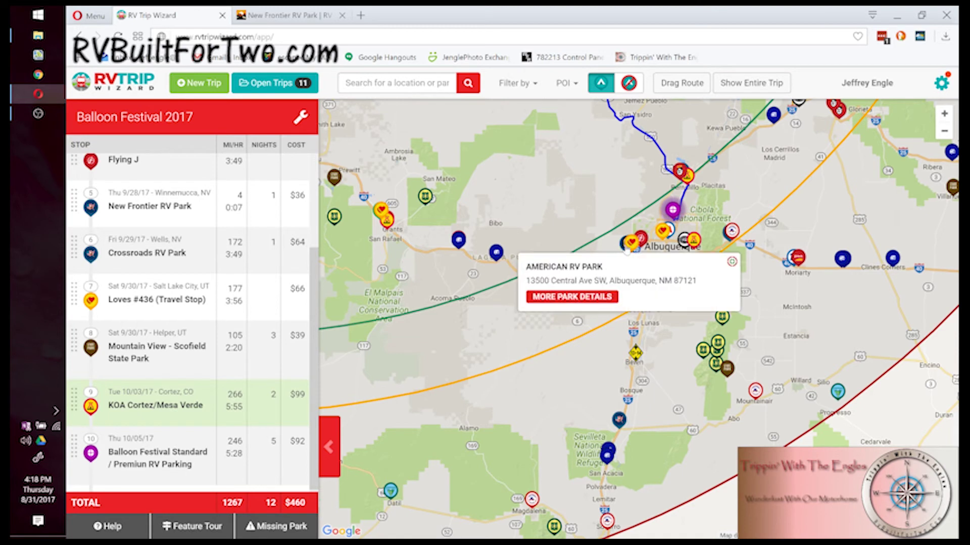
Step: Add American RV Park in Albuquerque to the trip after stop 9, KOA Cortez/Mesa Verde, with 1 night
mouse_move(624, 250)
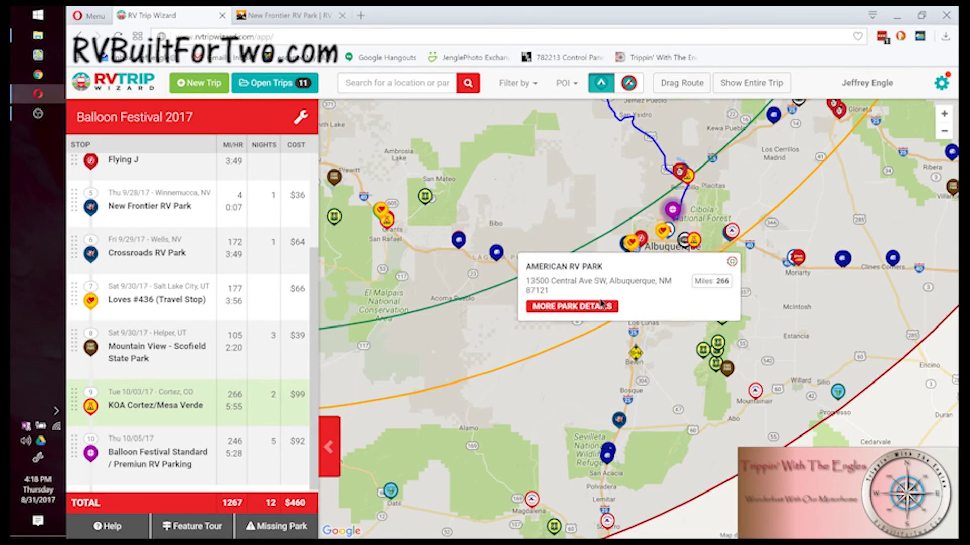
click(601, 305)
click(720, 303)
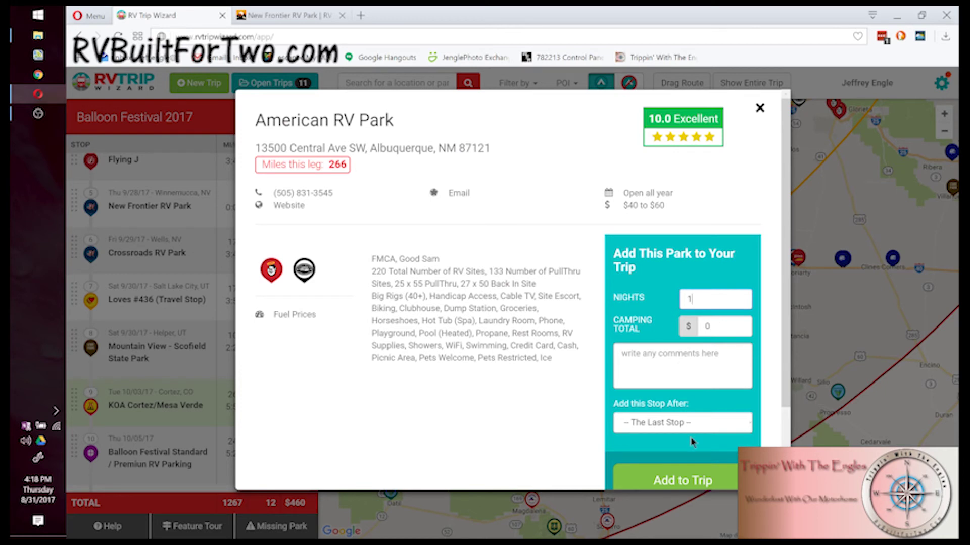
click(698, 427)
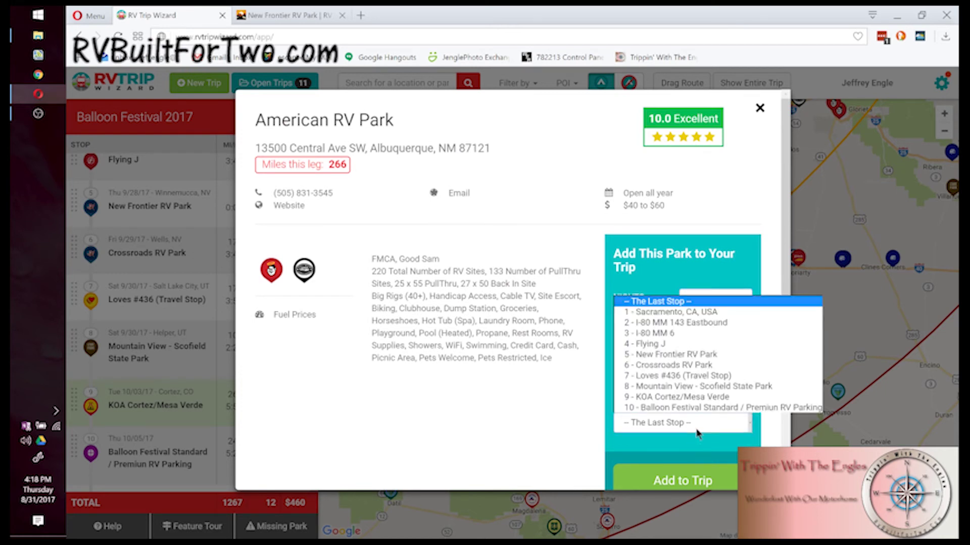
click(762, 397)
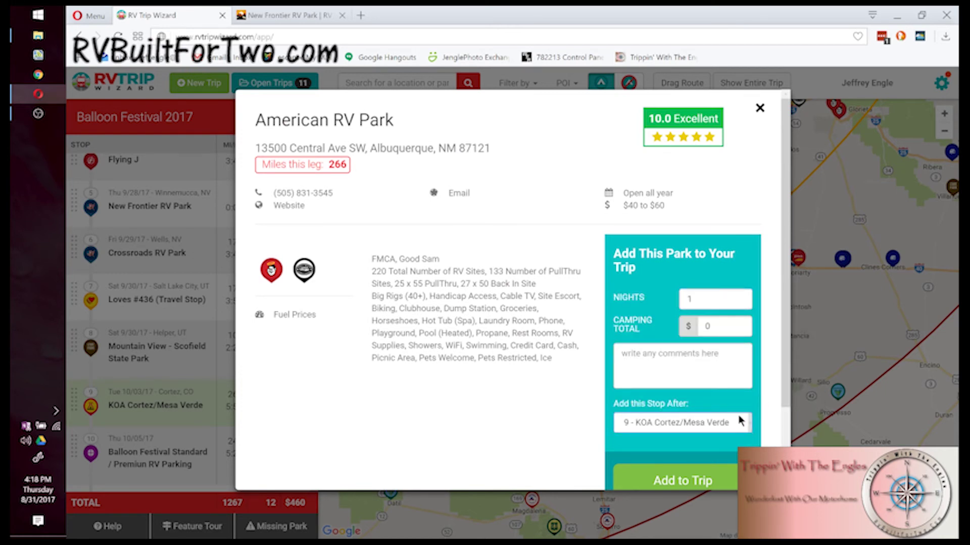
click(703, 480)
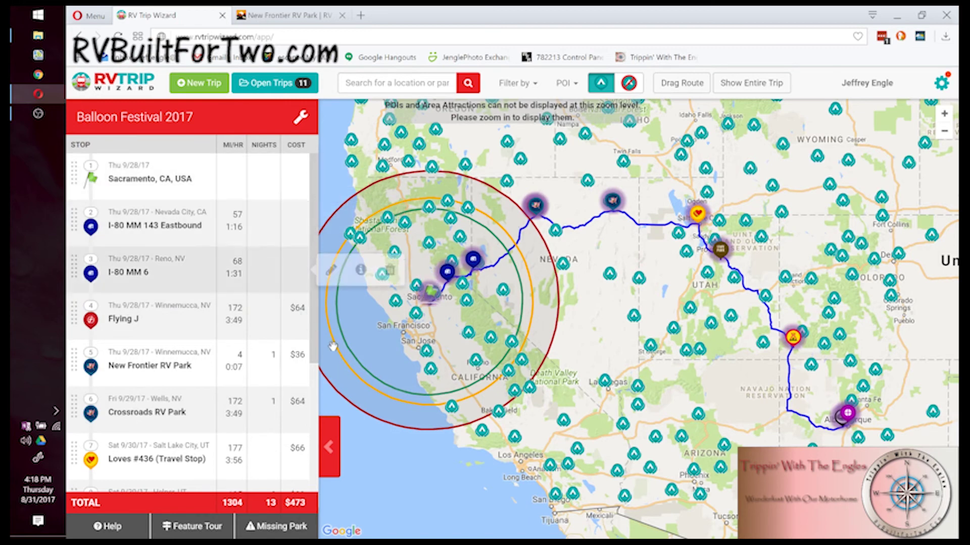
Step: Make the trip a round trip with the direct route back to the start point in Sacramento
drag(313, 353, 317, 509)
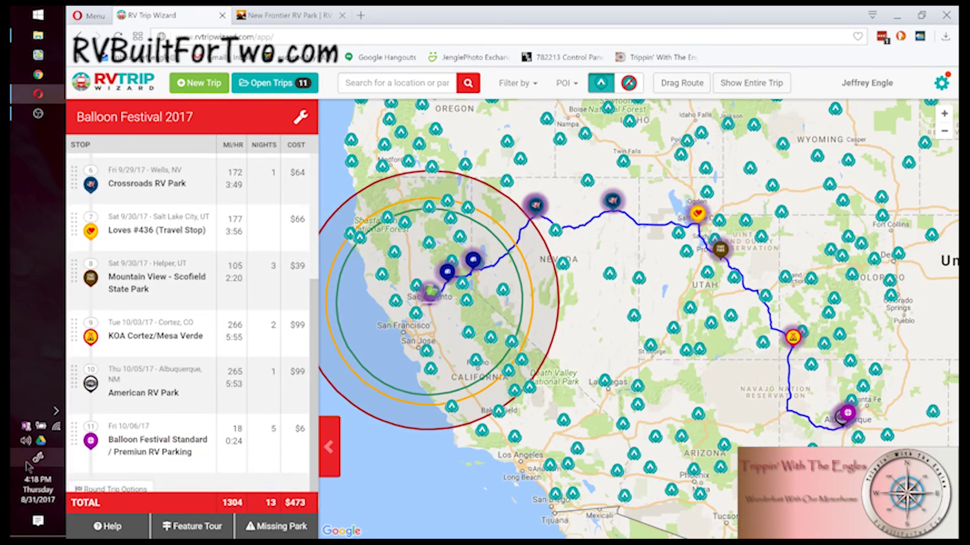
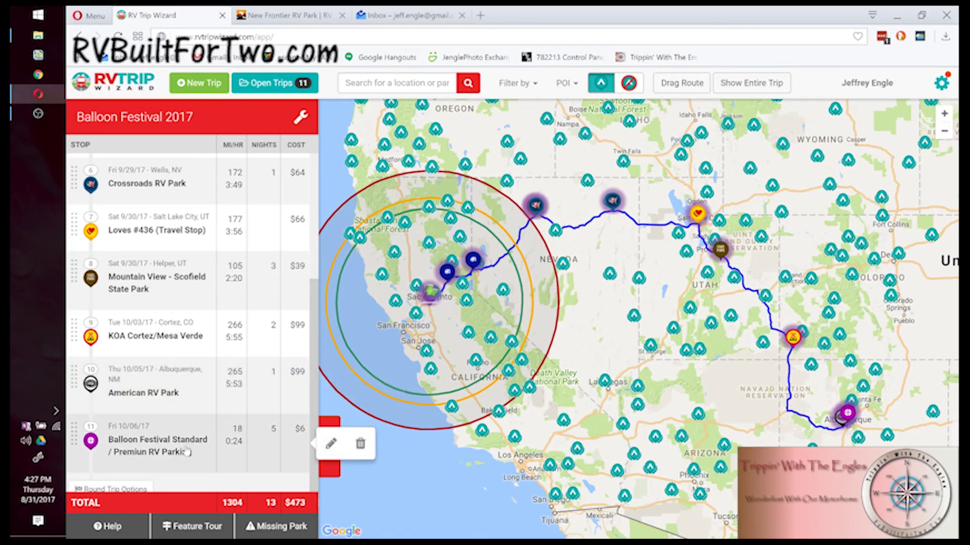
click(133, 490)
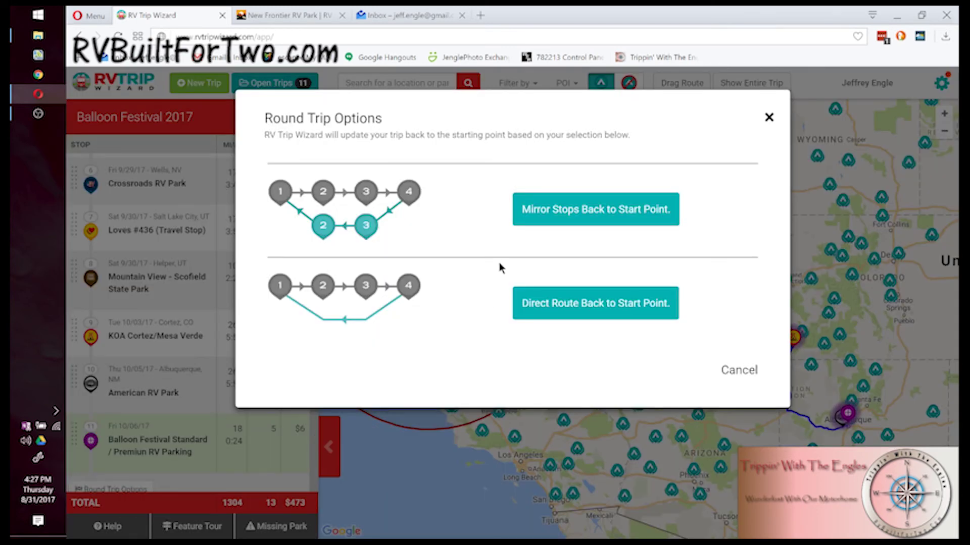
click(528, 220)
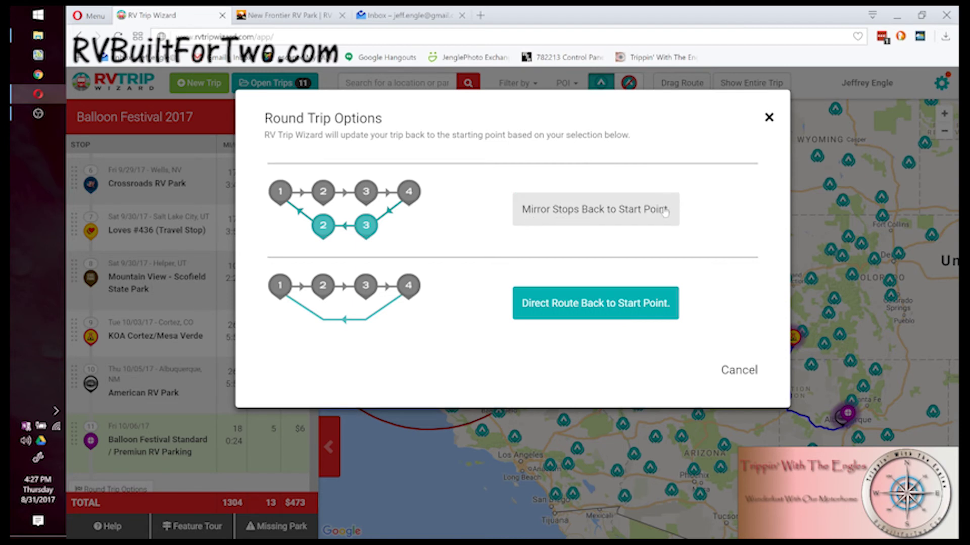
click(582, 306)
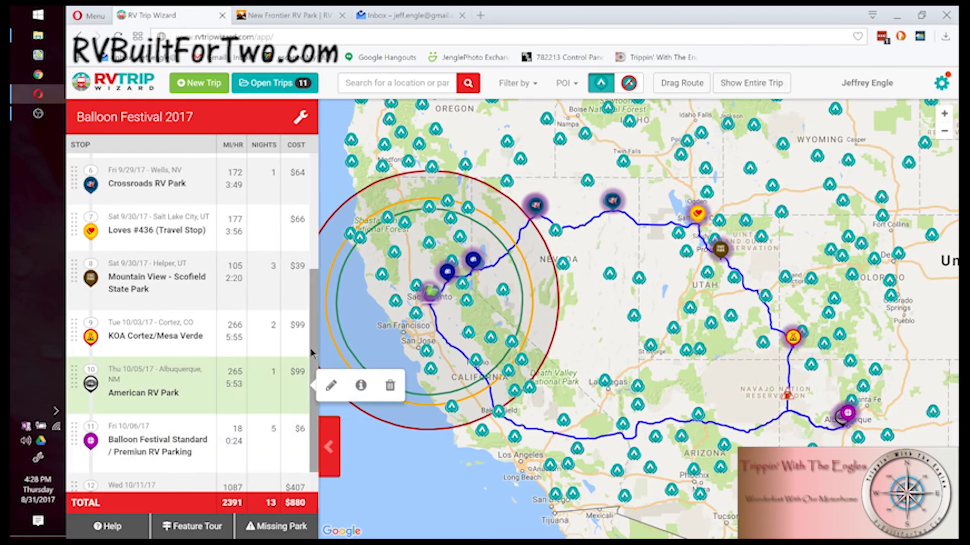
scroll(309, 354, down, 1)
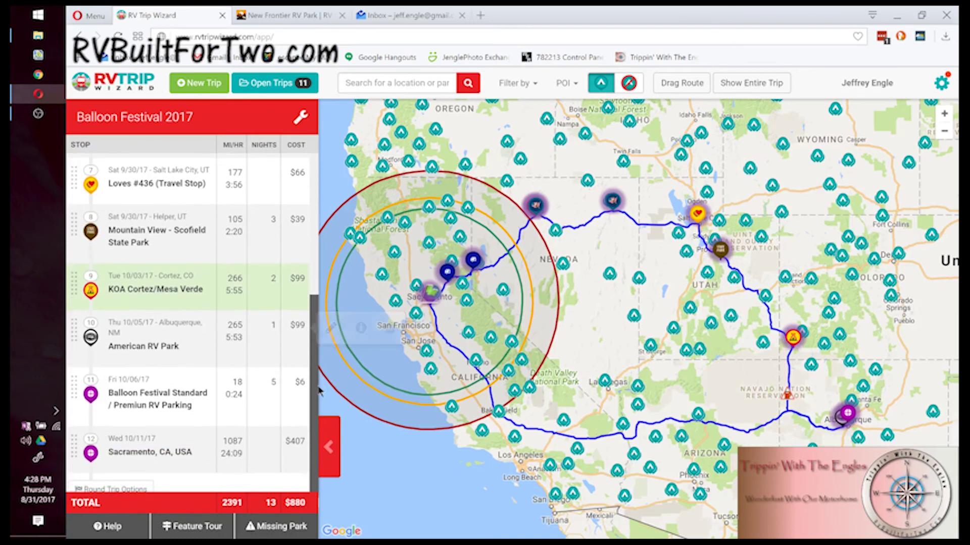
Step: Center the map on the Balloon Festival parking stop and examine the return route west through Arizona within its distance rings
click(146, 399)
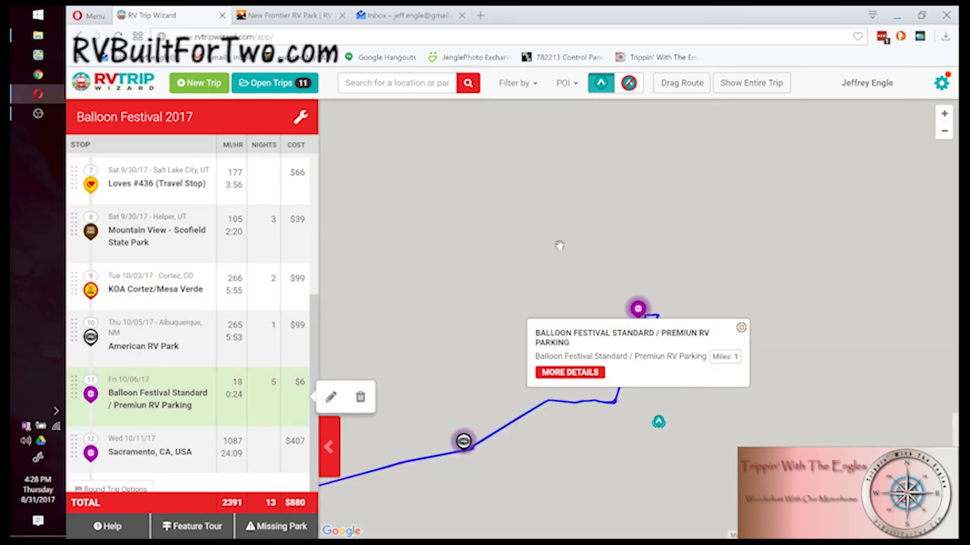
click(559, 246)
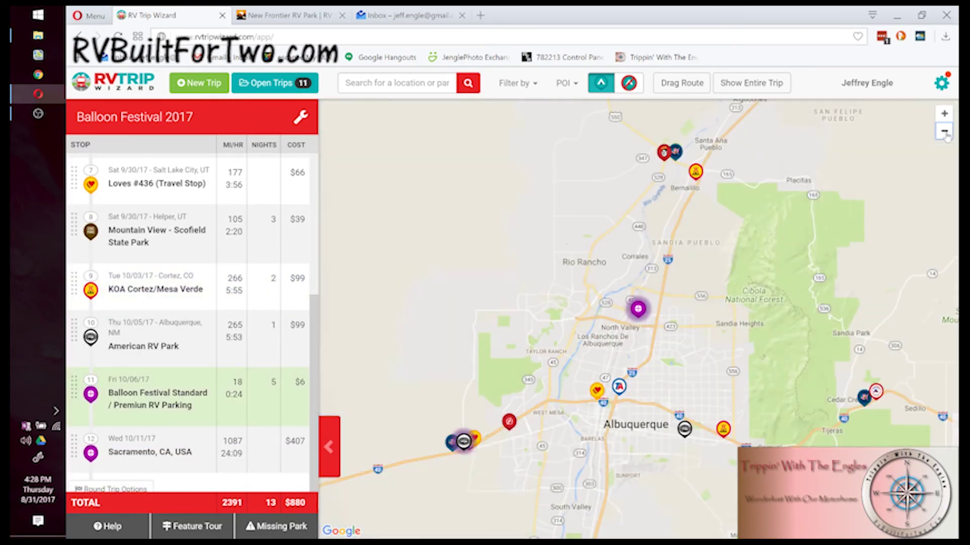
click(944, 132)
click(944, 132)
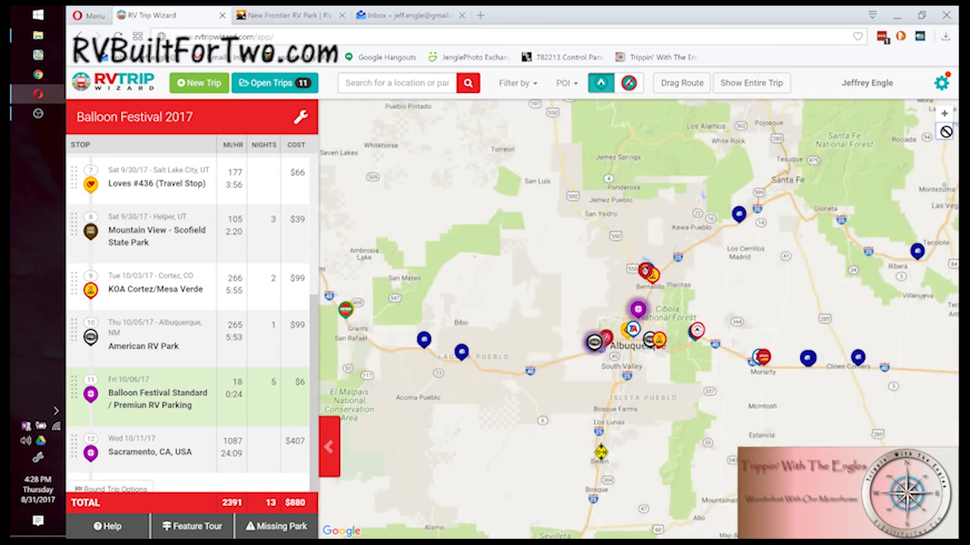
click(945, 132)
click(945, 132)
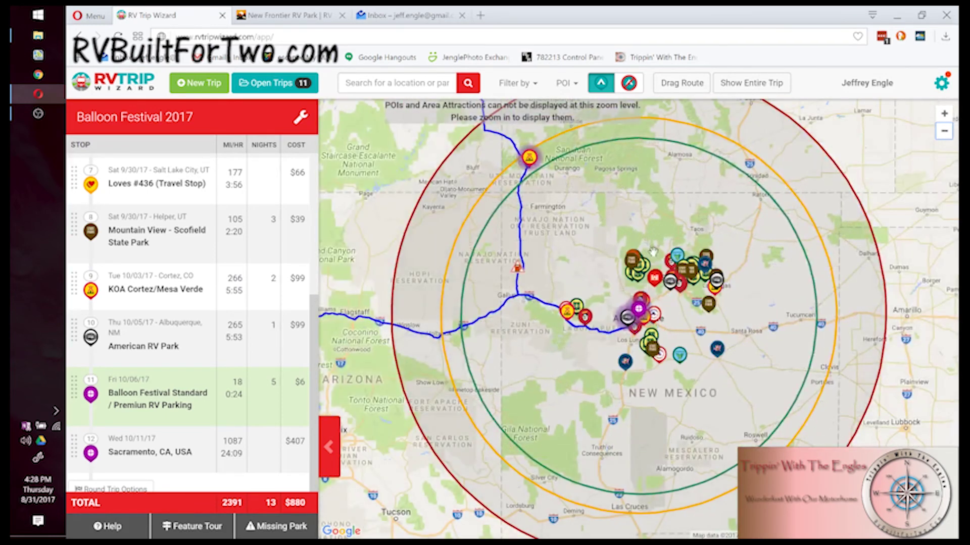
drag(487, 367, 668, 358)
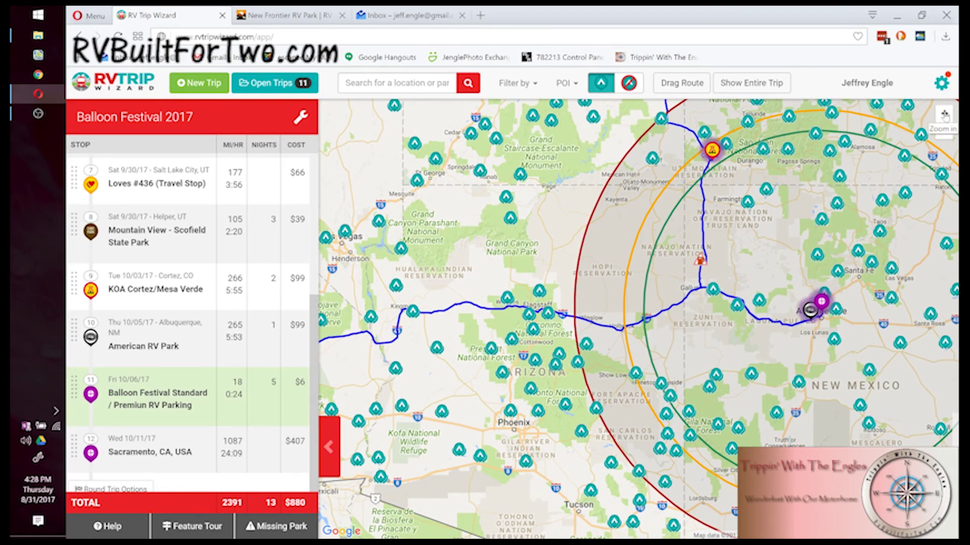
click(944, 114)
click(944, 114)
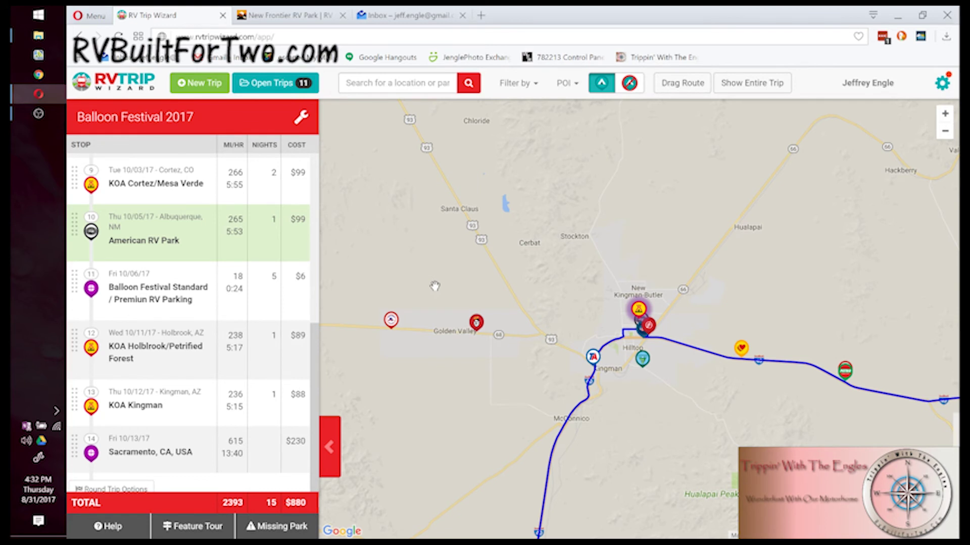
Step: Follow the return route from Kingman west to Barstow and locate Peggy Sue's 50's Diner in Yermo, CA on the map
mouse_move(131, 415)
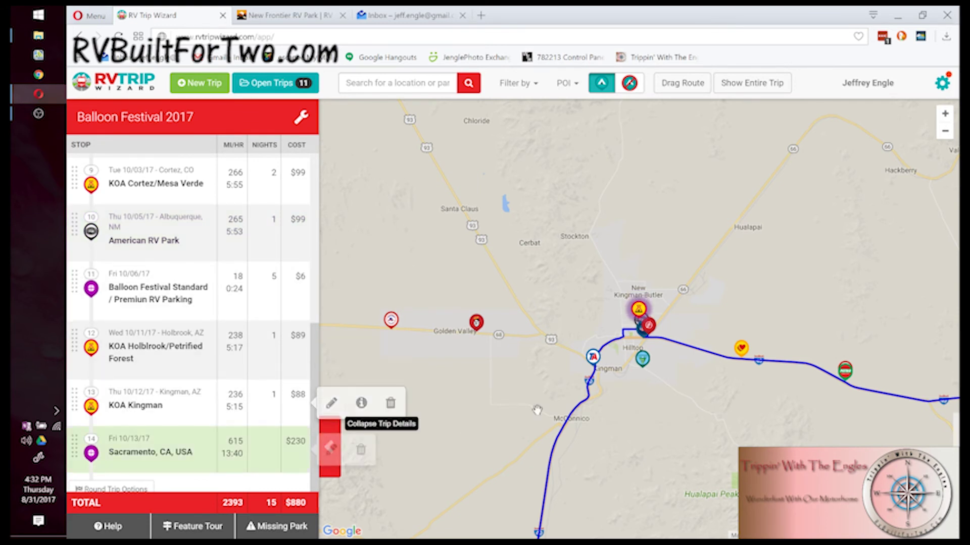
click(944, 131)
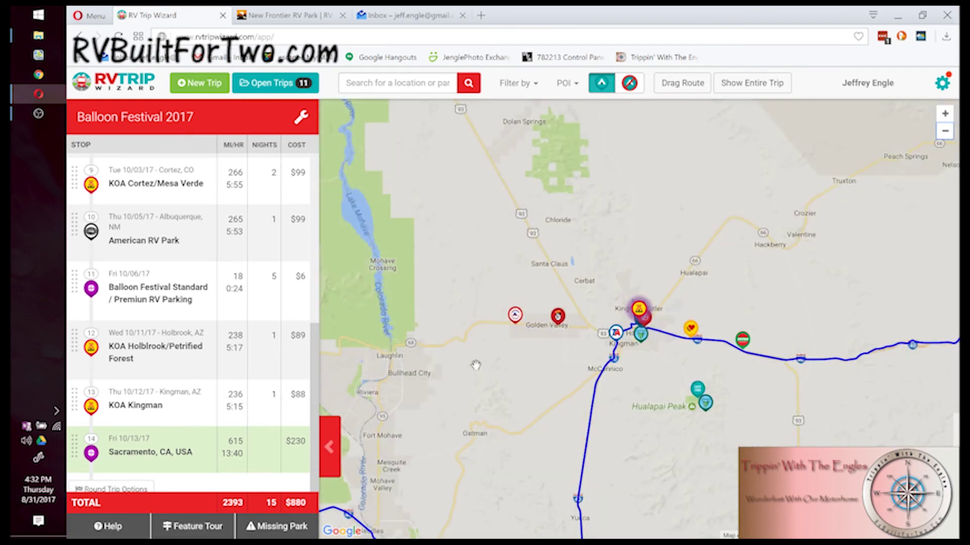
drag(636, 338, 846, 299)
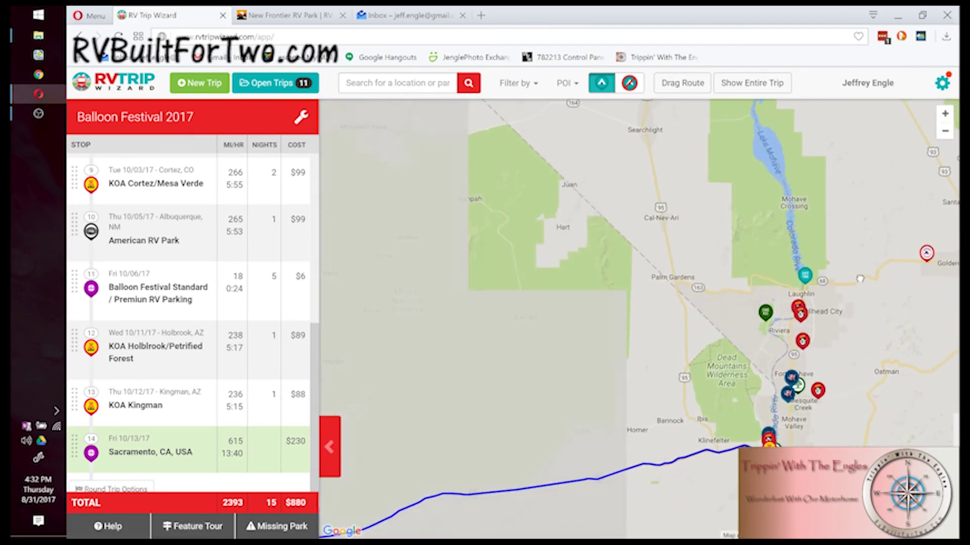
drag(426, 444, 855, 314)
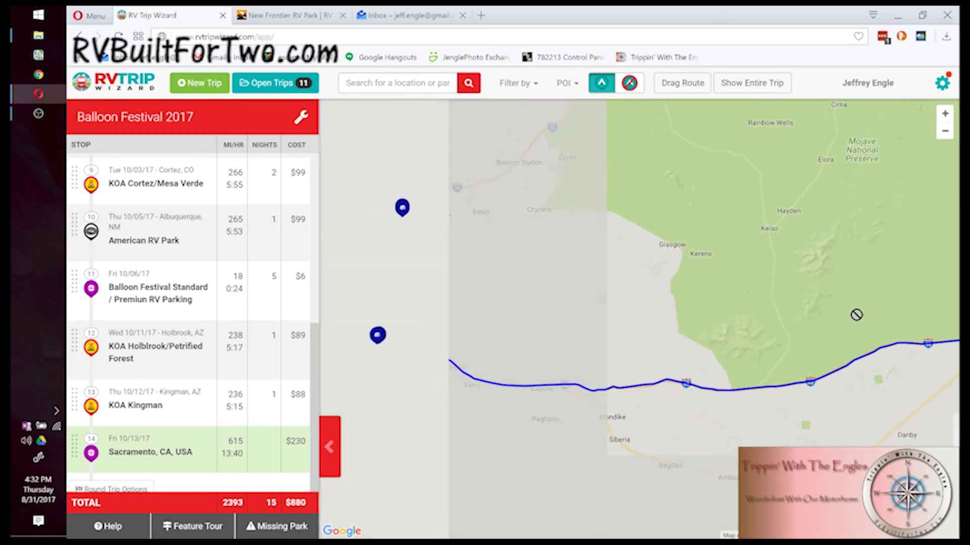
drag(452, 284, 804, 277)
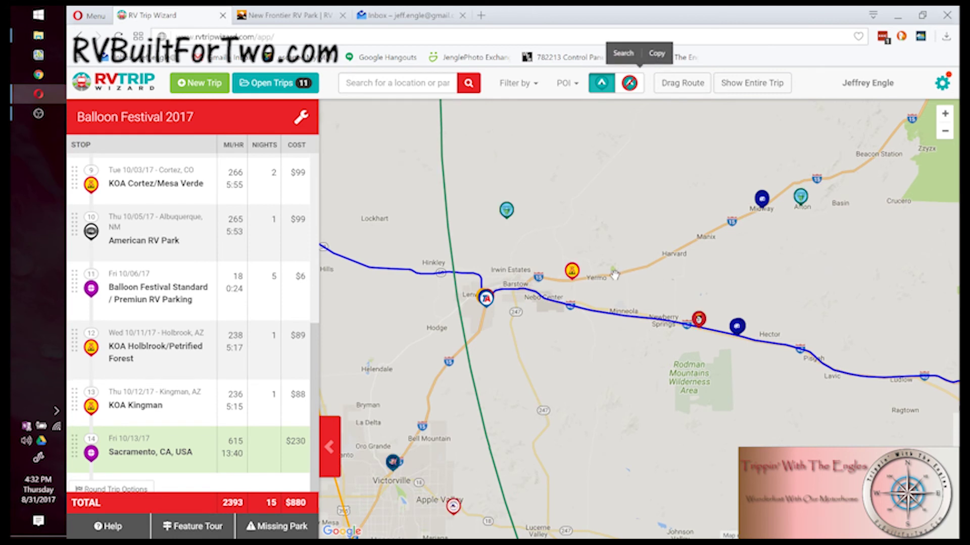
click(407, 83)
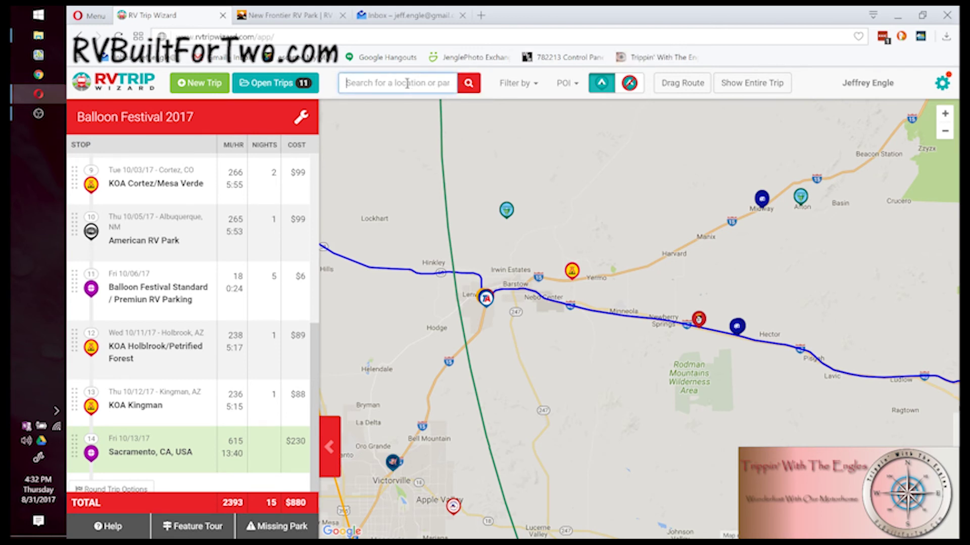
text(peggy)
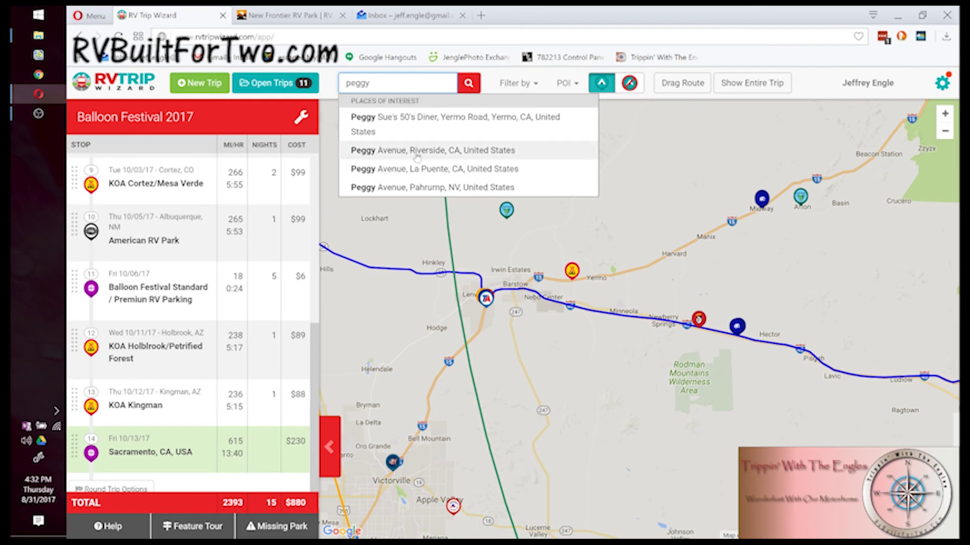
click(426, 125)
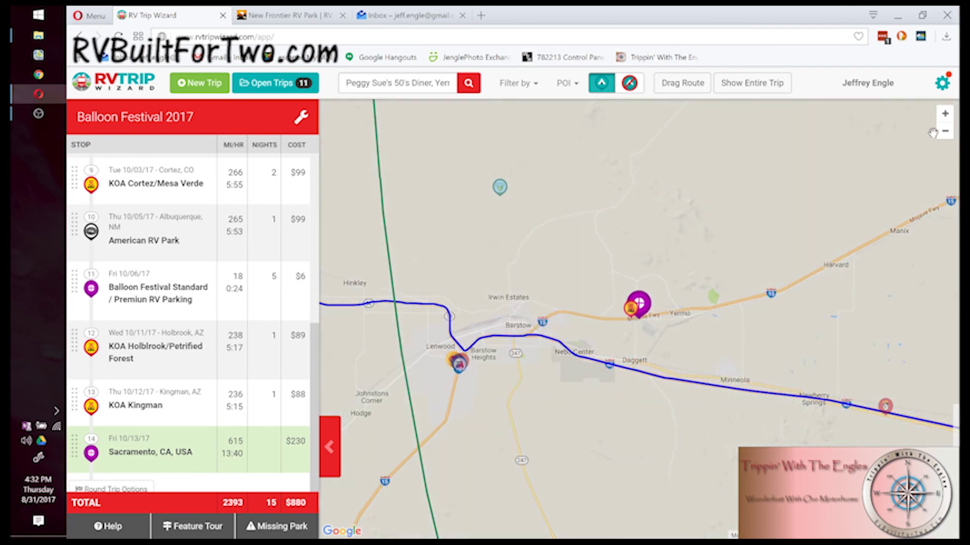
Step: Display restaurants on the map as an additional area attraction
click(575, 89)
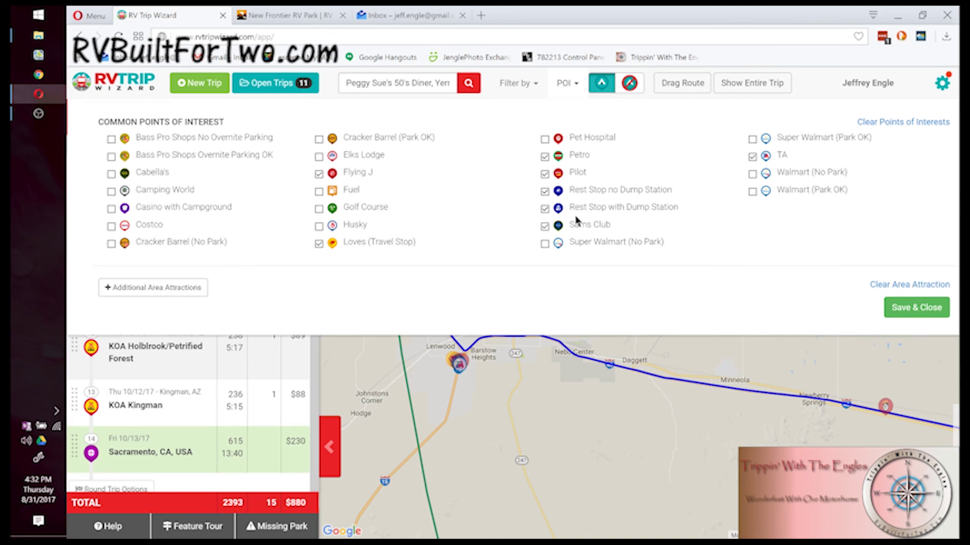
click(144, 288)
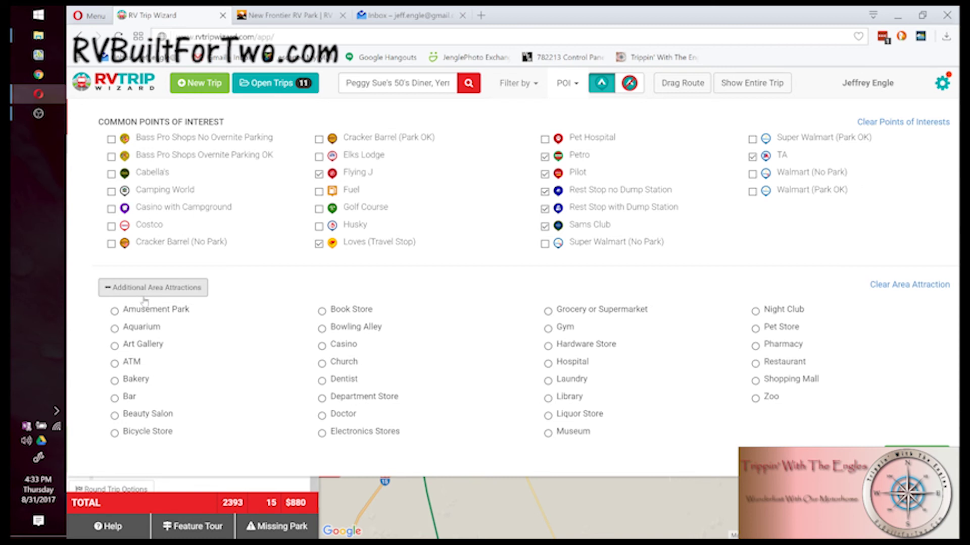
click(755, 364)
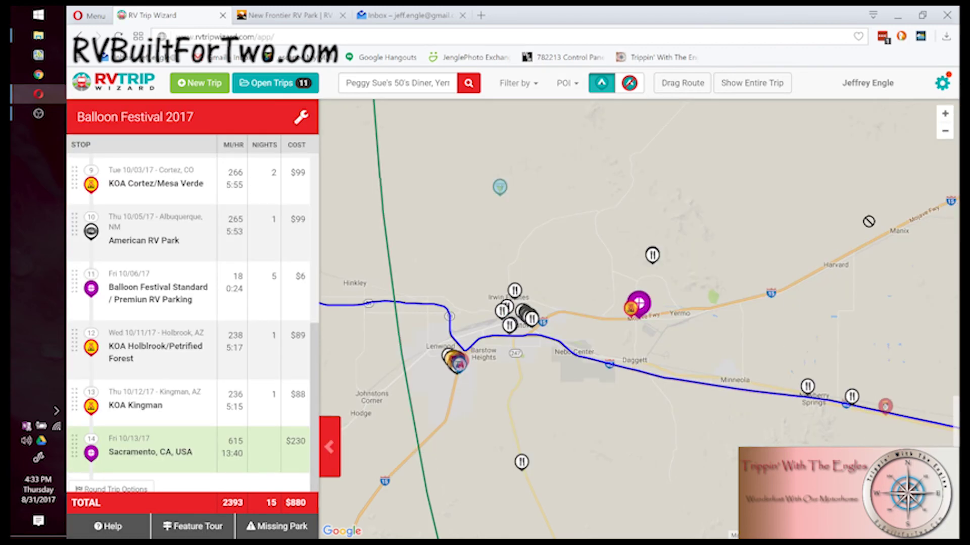
Step: Examine Peggy Sue's 50's Diner and the neighbouring restaurant markers in Yermo
click(944, 114)
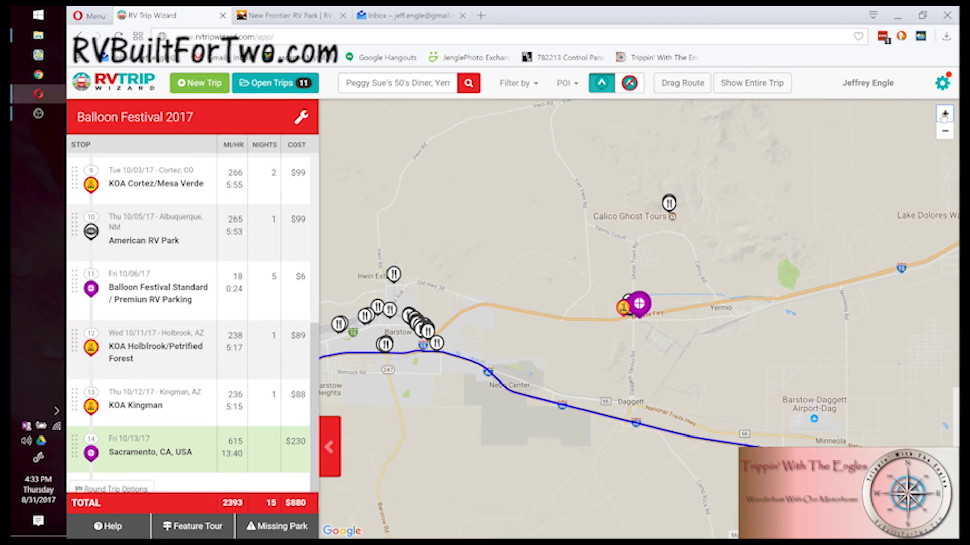
click(944, 114)
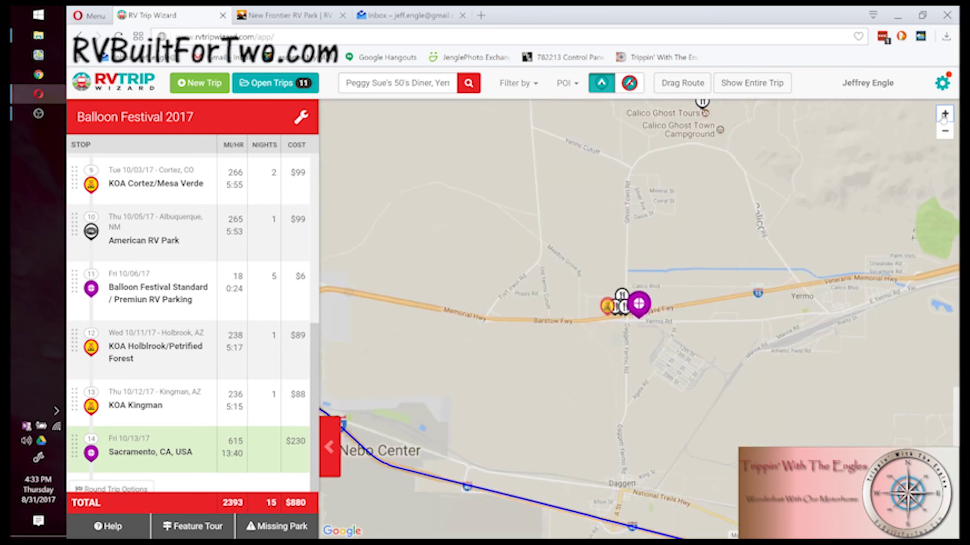
click(944, 114)
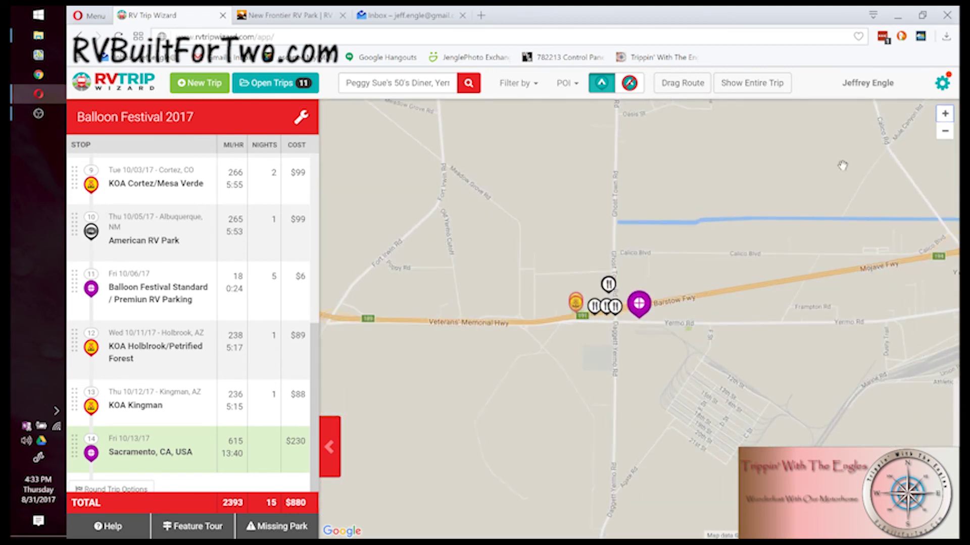
click(638, 306)
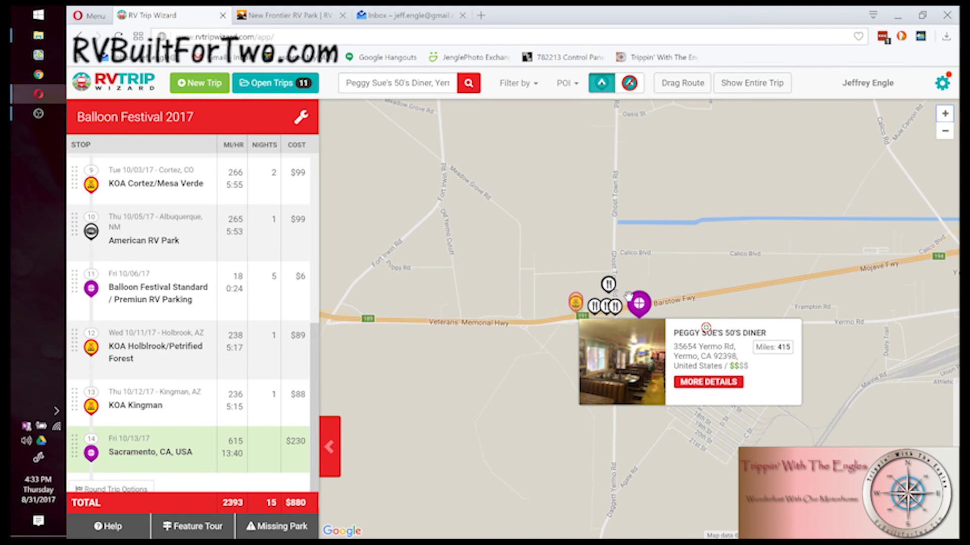
click(615, 306)
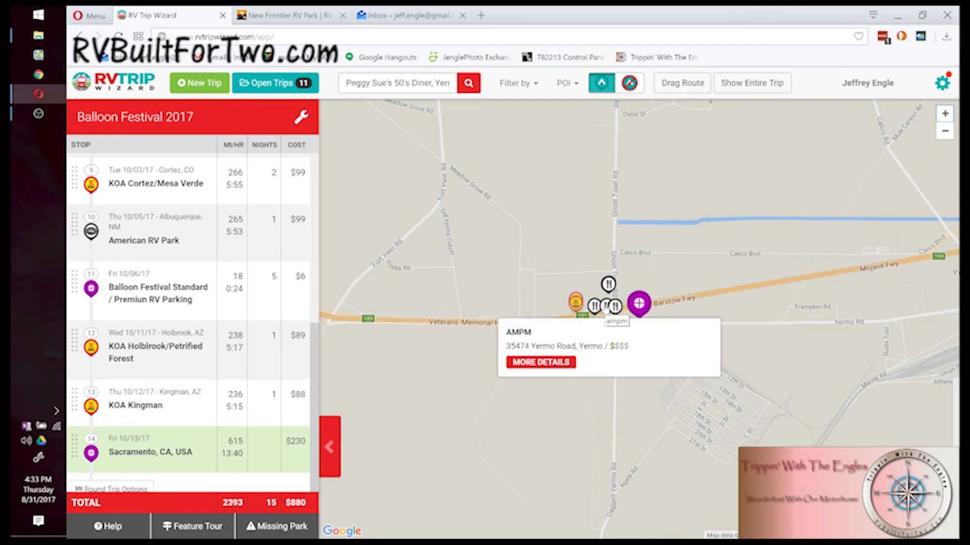
mouse_move(607, 295)
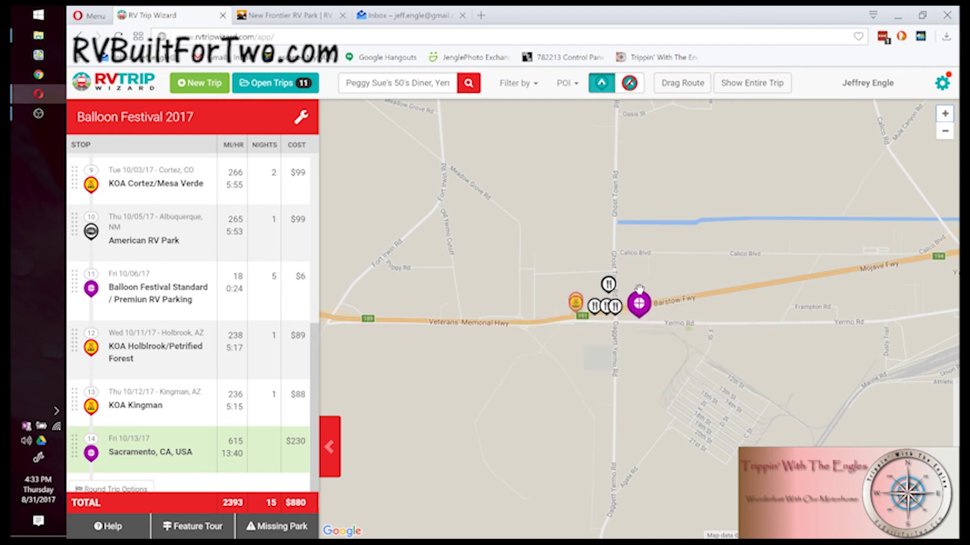
mouse_move(640, 305)
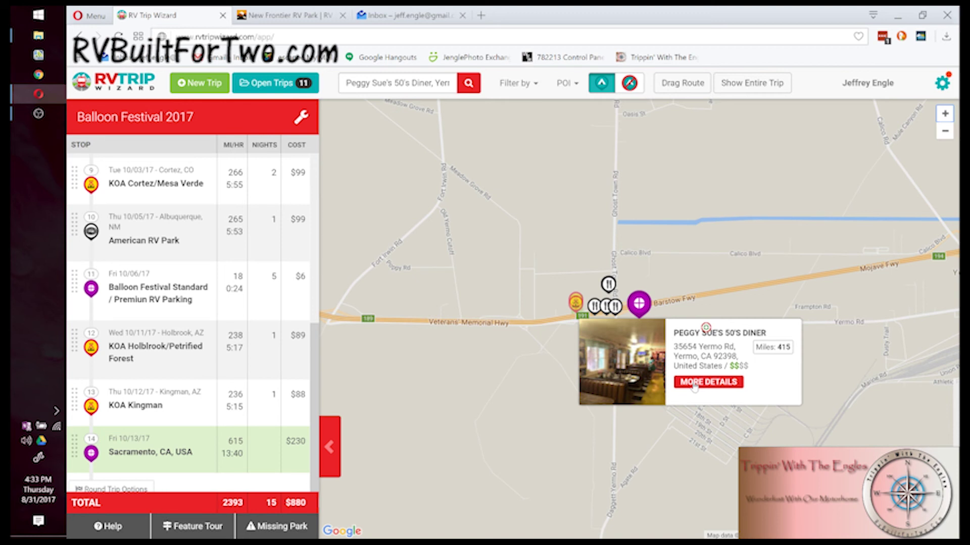
Step: Add Peggy Sue's 50's Diner to the trip as a 1-night stop after stop 13, KOA Kingman
click(694, 384)
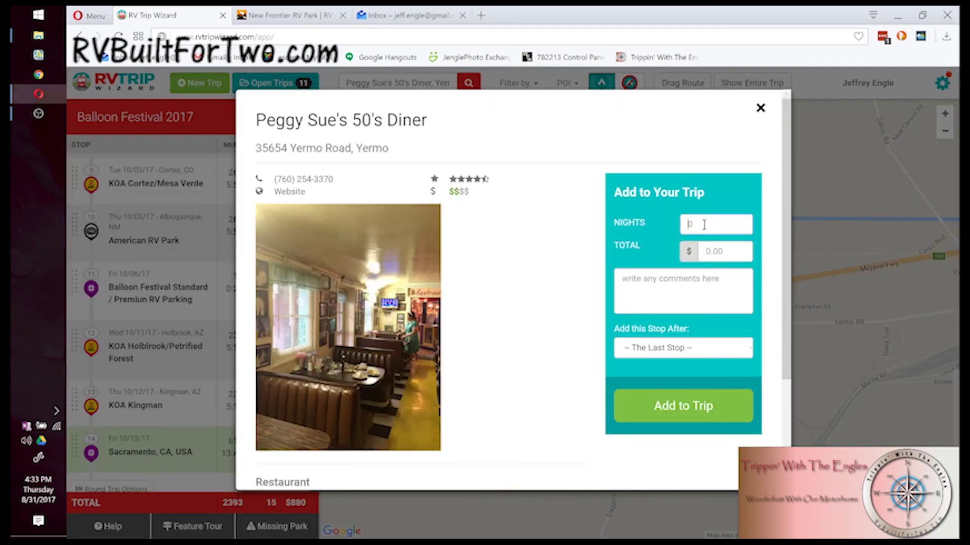
text(1)
click(701, 347)
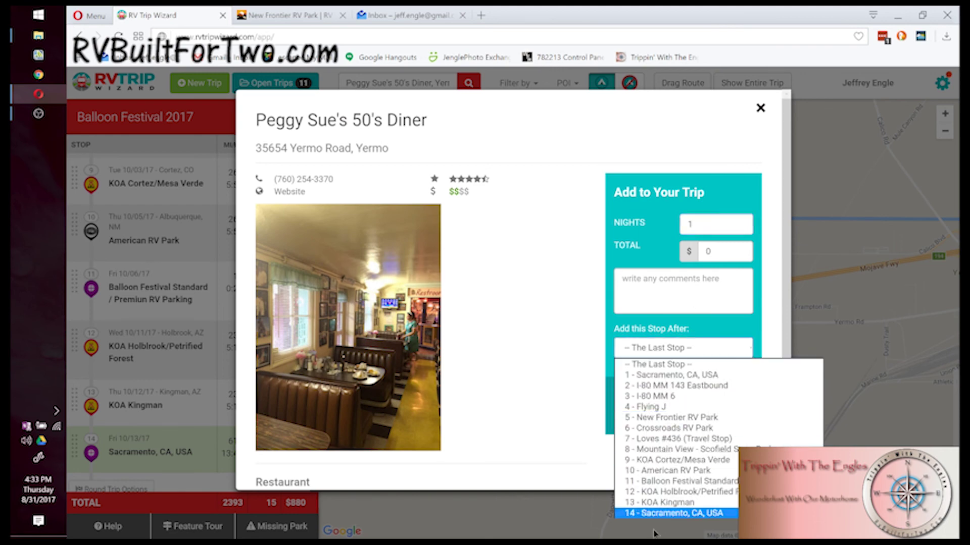
click(663, 503)
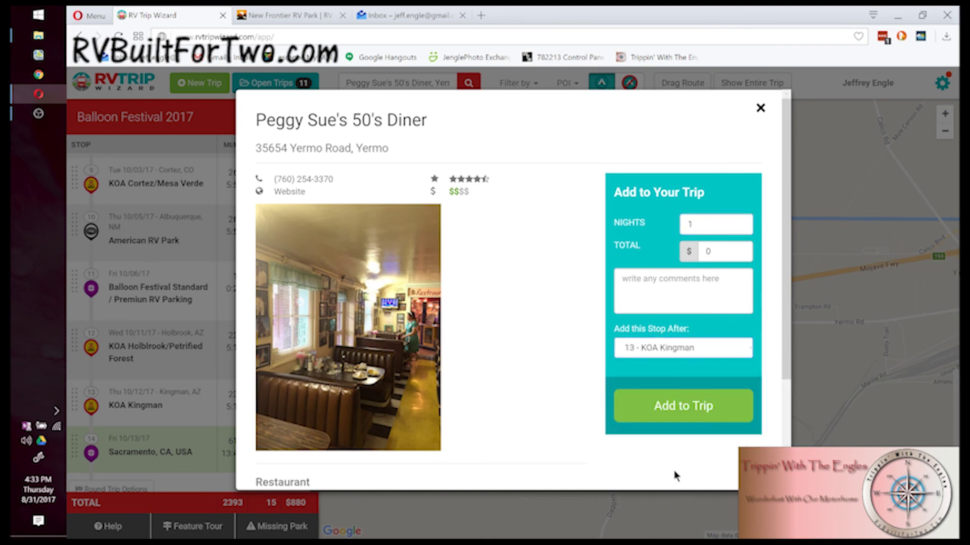
click(679, 415)
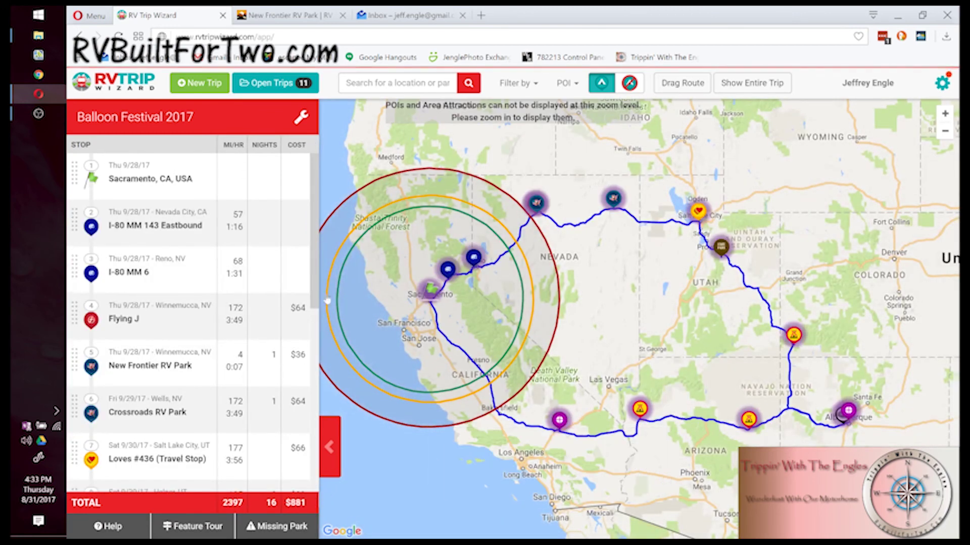
Step: Center the map on the new Peggy Sue's 50's Diner stop and examine the return route around it
drag(316, 297, 314, 504)
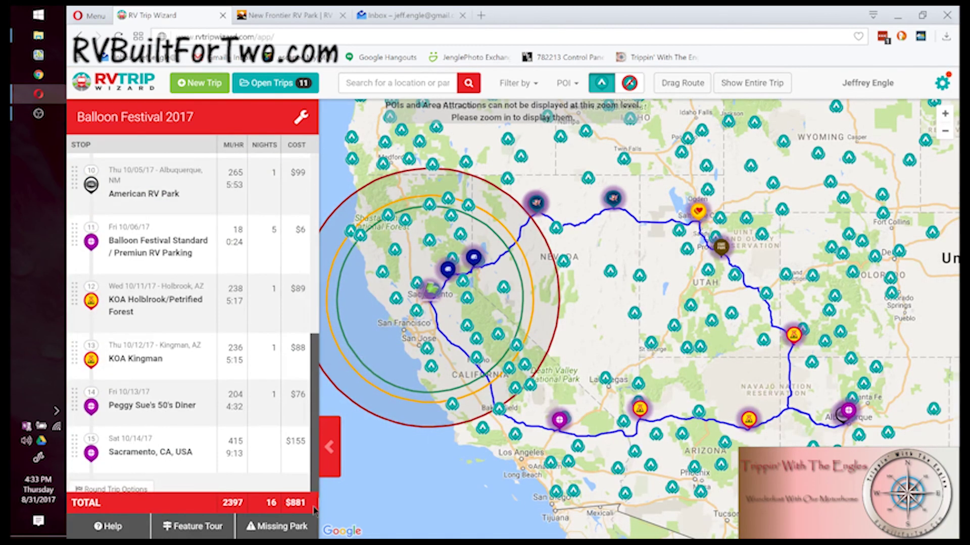
mouse_move(160, 368)
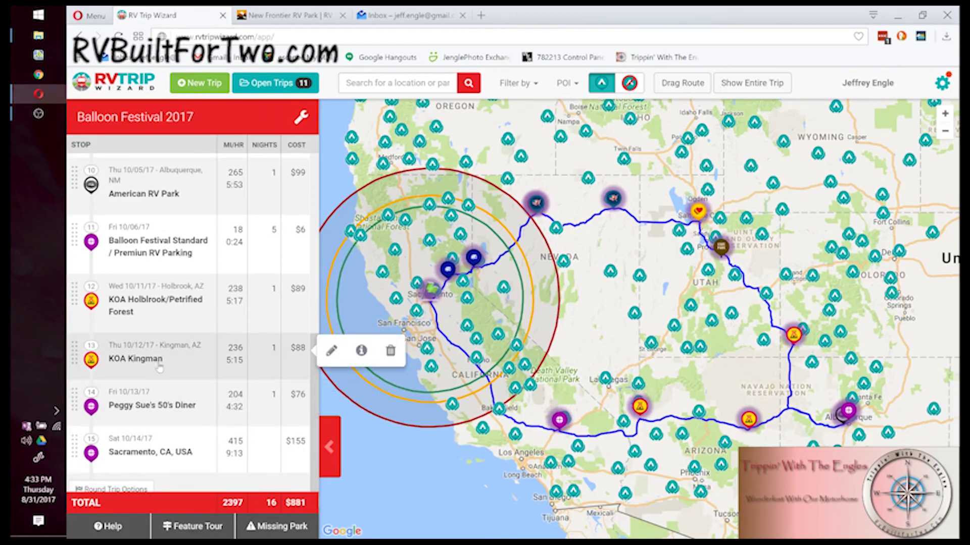
click(146, 401)
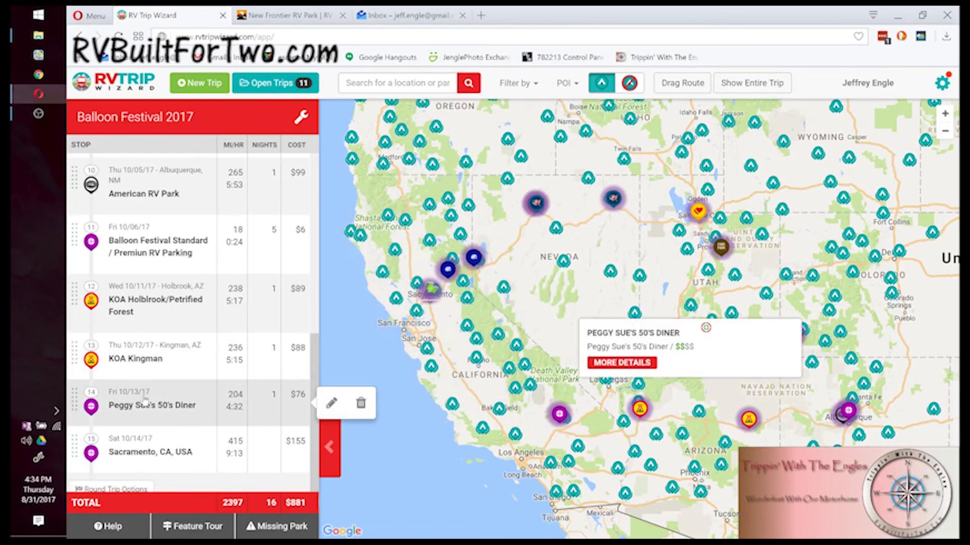
click(945, 133)
click(945, 132)
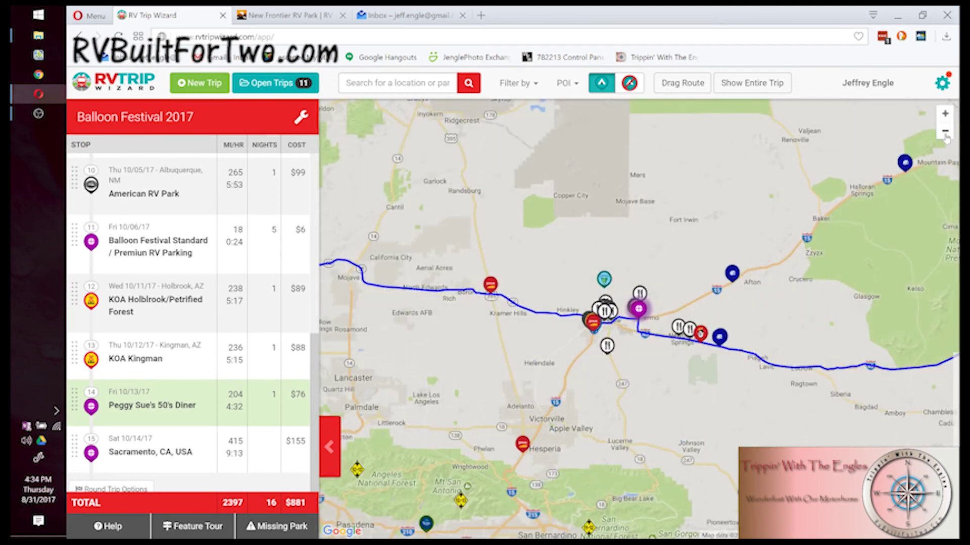
click(945, 133)
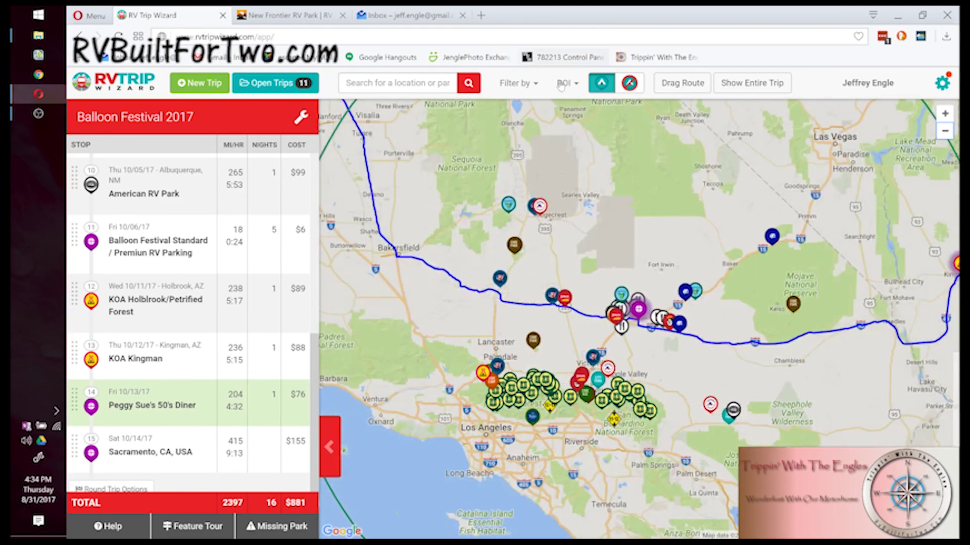
Step: Clear the restaurant area attraction from the map while keeping the selected common points of interest
click(565, 85)
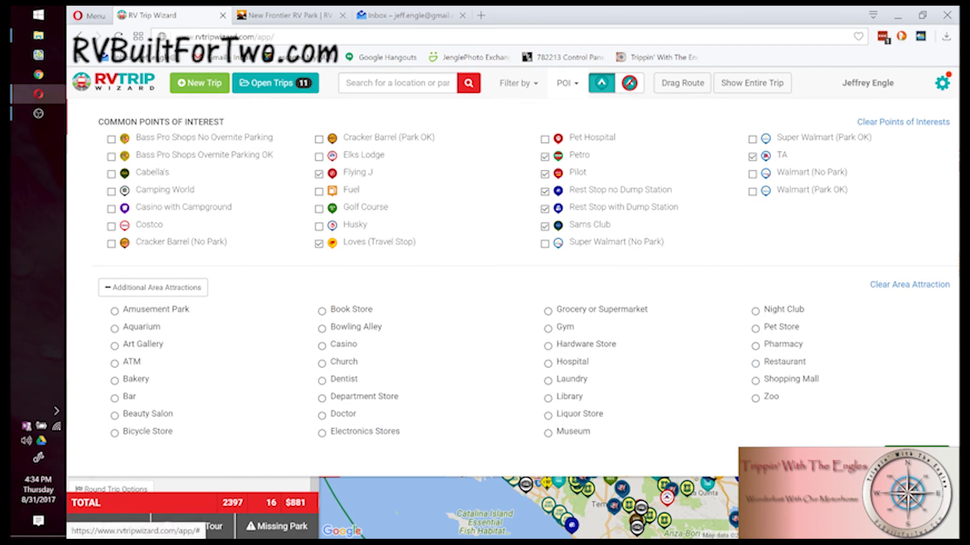
click(917, 456)
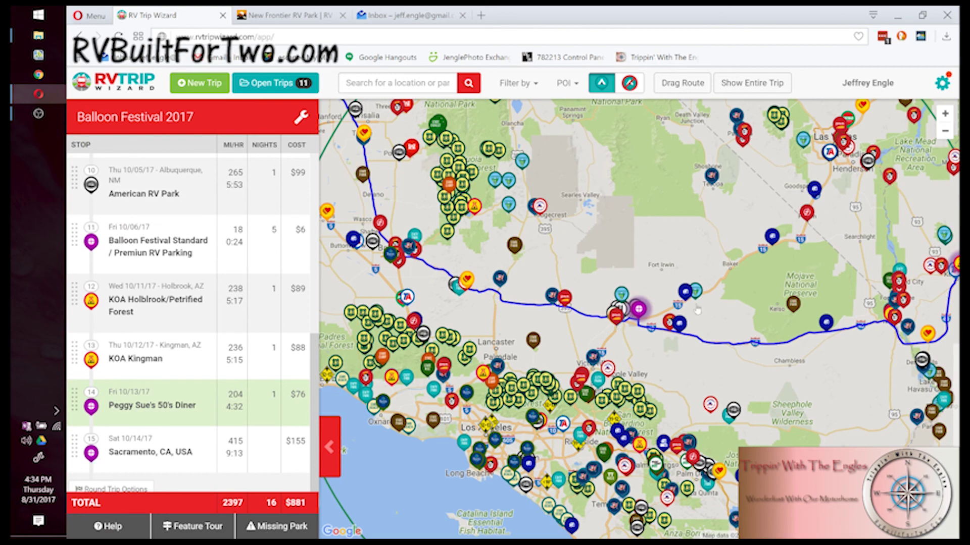
Step: Examine the return route from Peggy Sue's 50's Diner northwest toward Sacramento against the stop's distance rings
click(945, 131)
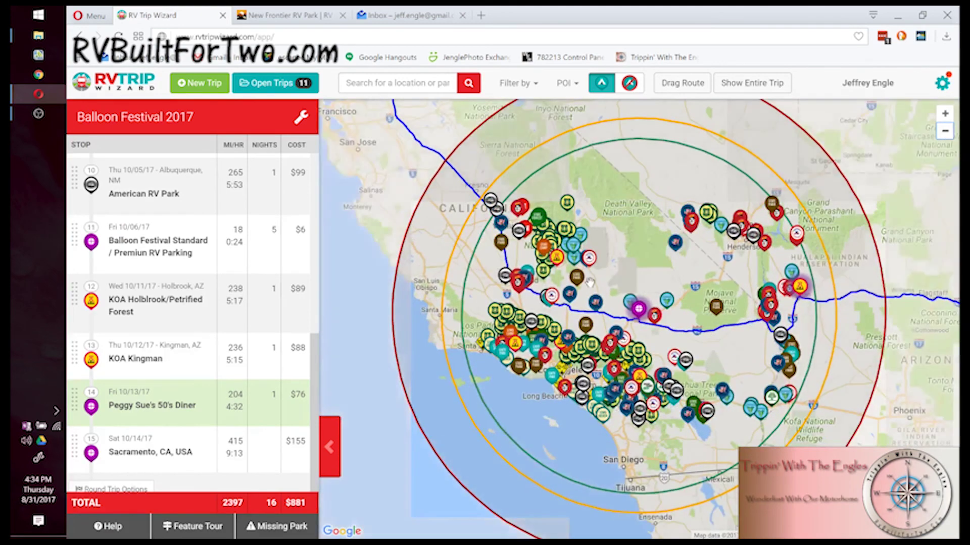
drag(589, 281, 813, 367)
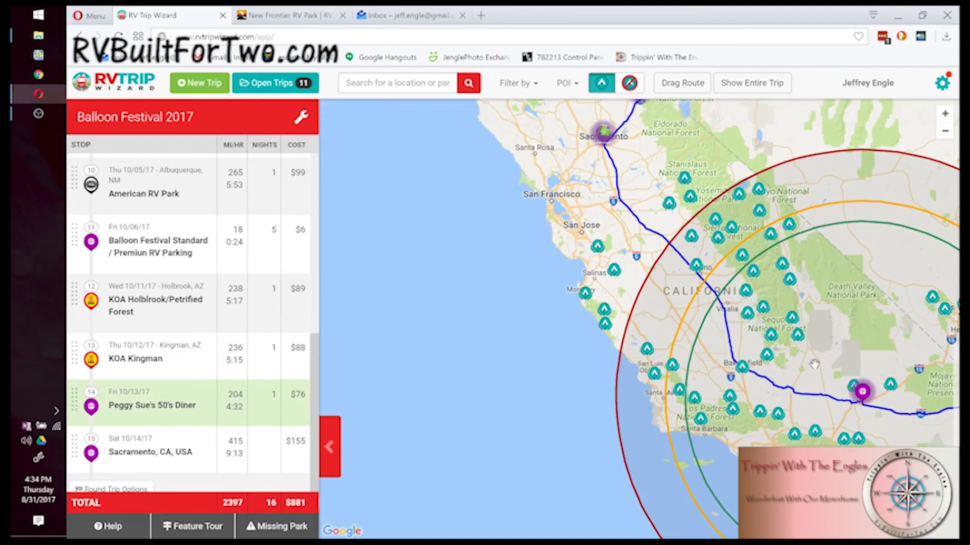
mouse_move(860, 399)
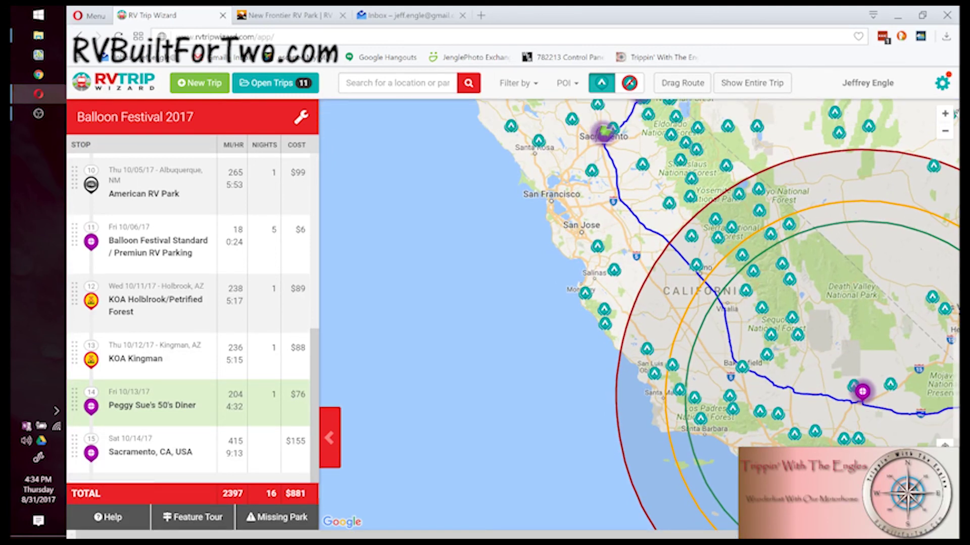
click(945, 114)
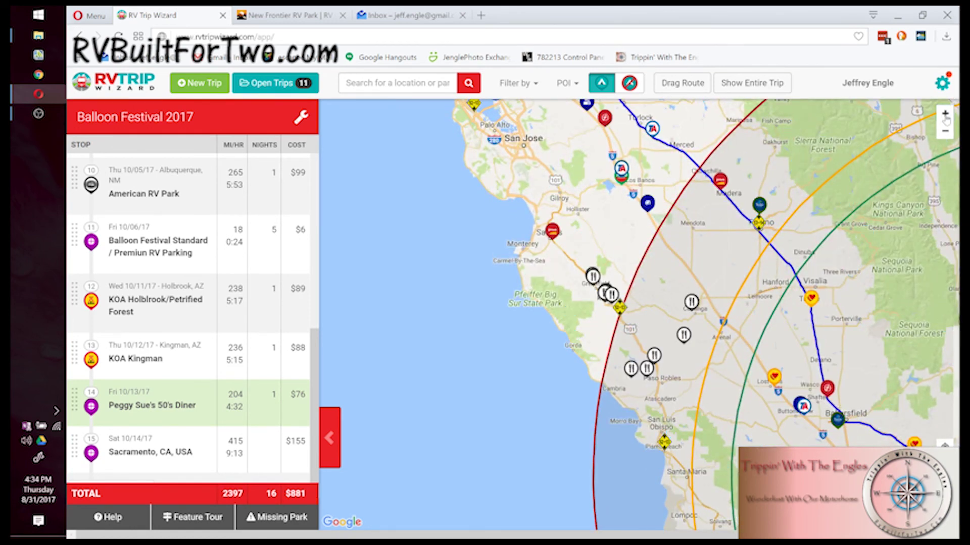
click(707, 242)
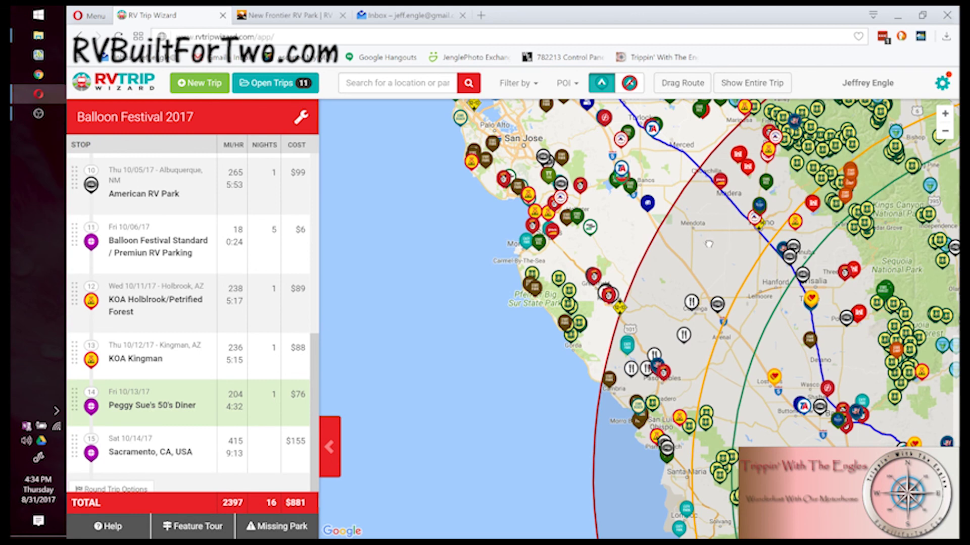
drag(704, 251, 674, 297)
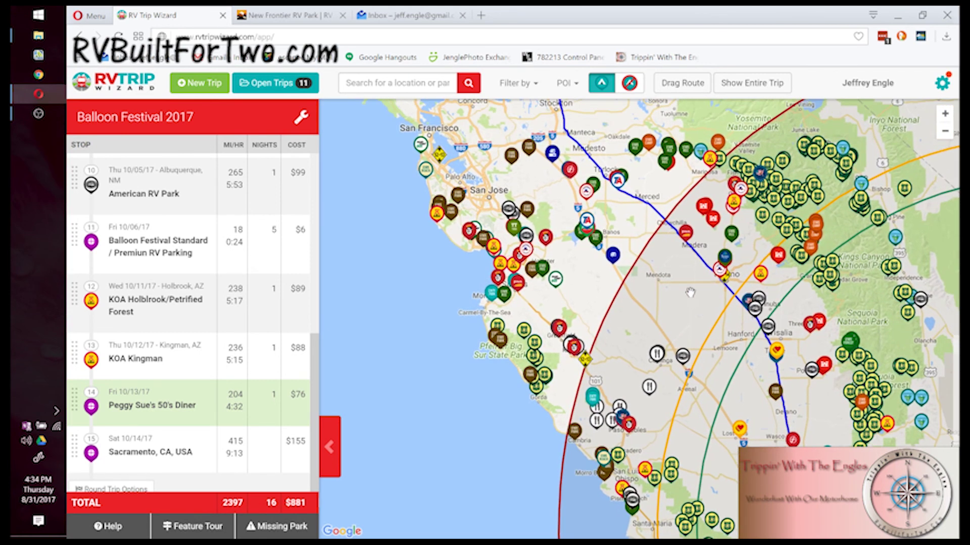
Step: Check Fresno Mobile Home & RV Park and the neighbouring markers around Fresno as a possible overnight stop
click(719, 271)
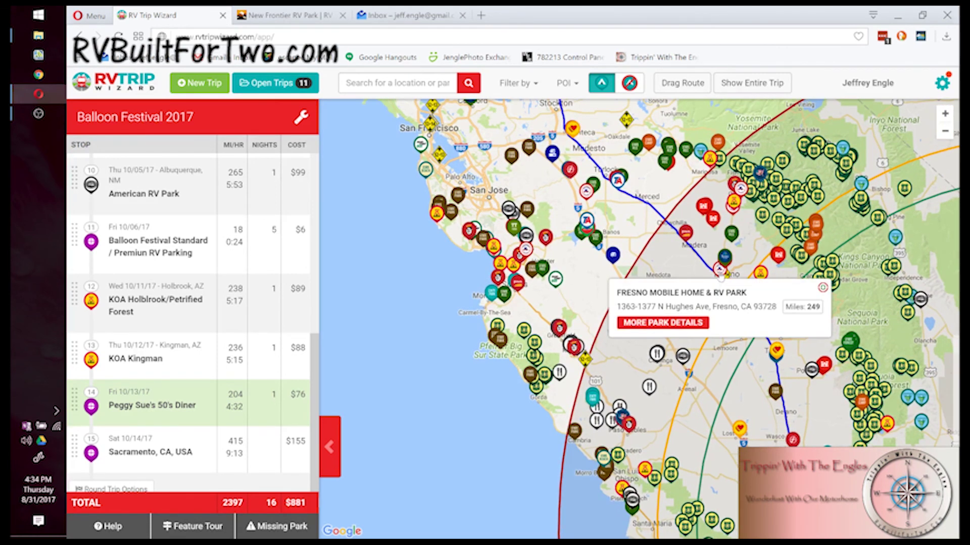
click(722, 263)
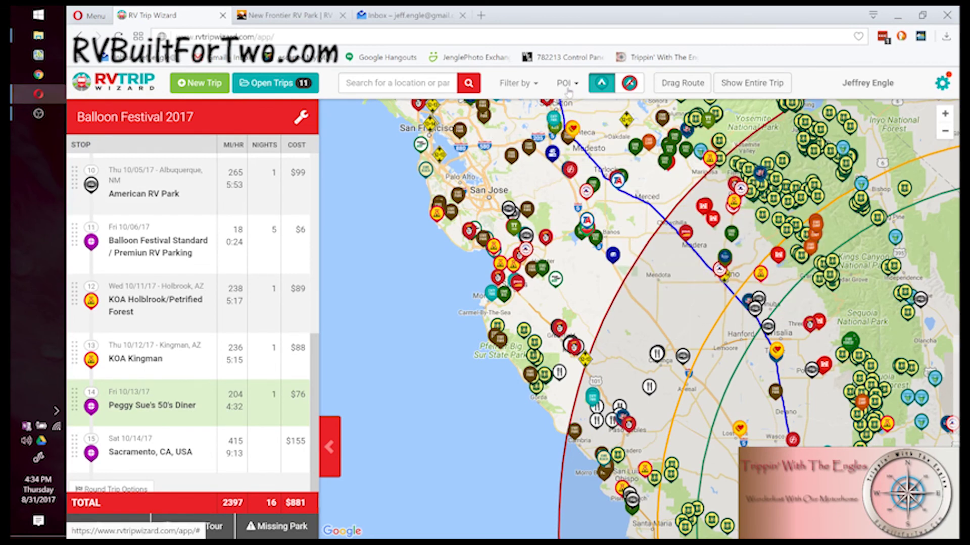
click(946, 116)
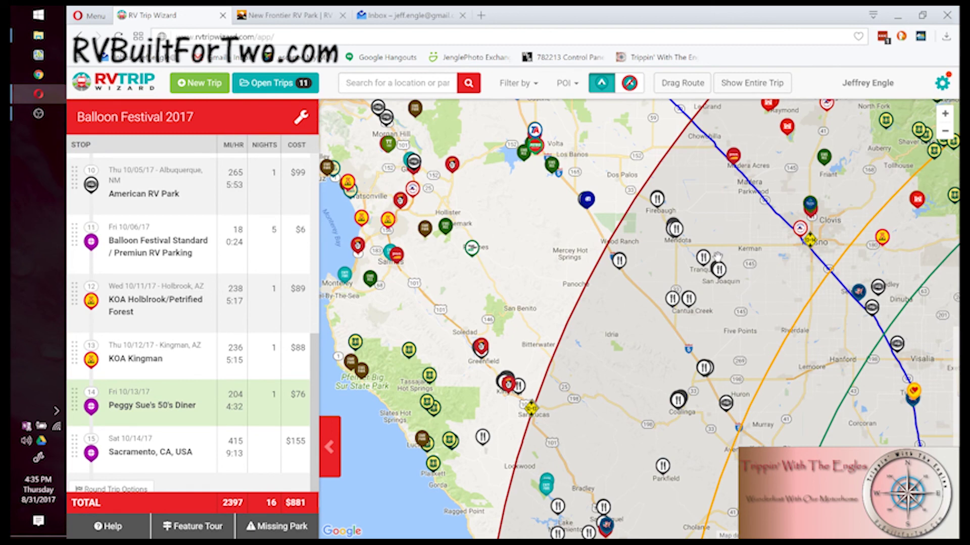
Step: Add Blackstone North RV Park in Fresno to the trip for 1 night after stop 14, Peggy Sue's 50's Diner
mouse_move(705, 272)
mouse_move(802, 237)
mouse_move(811, 221)
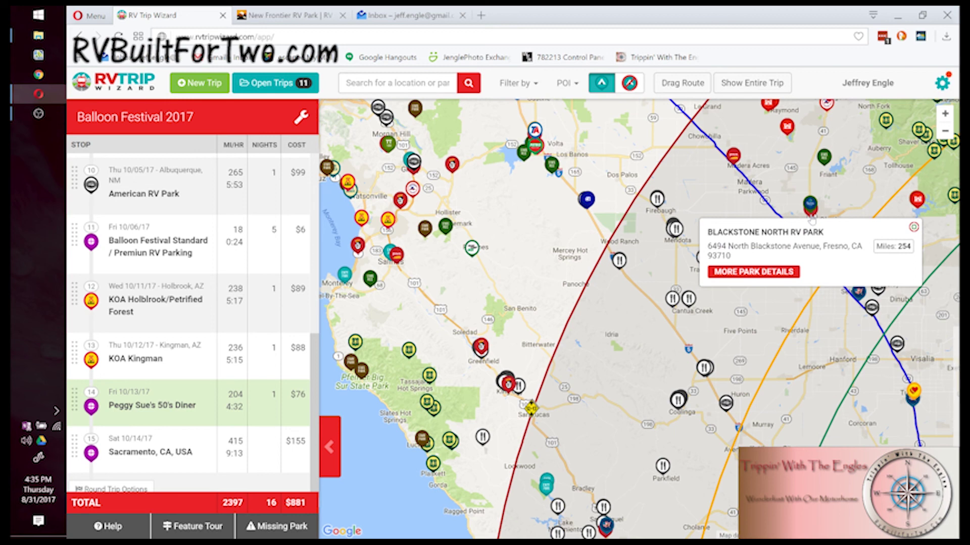
click(786, 273)
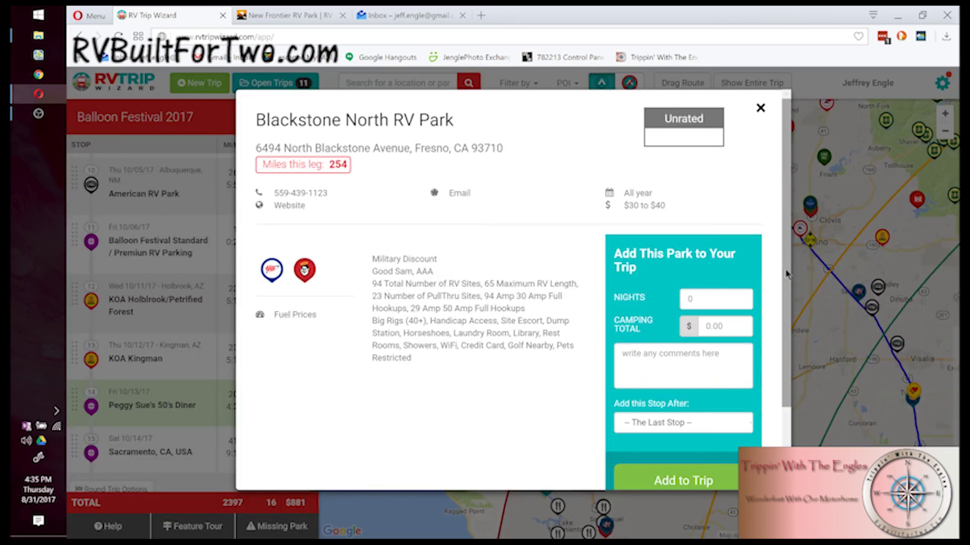
click(723, 296)
text(1)
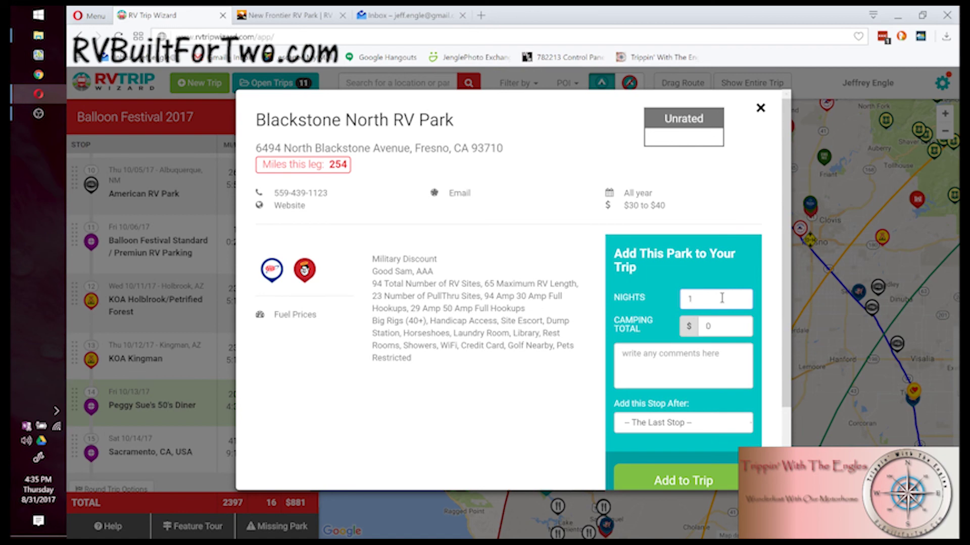
click(748, 422)
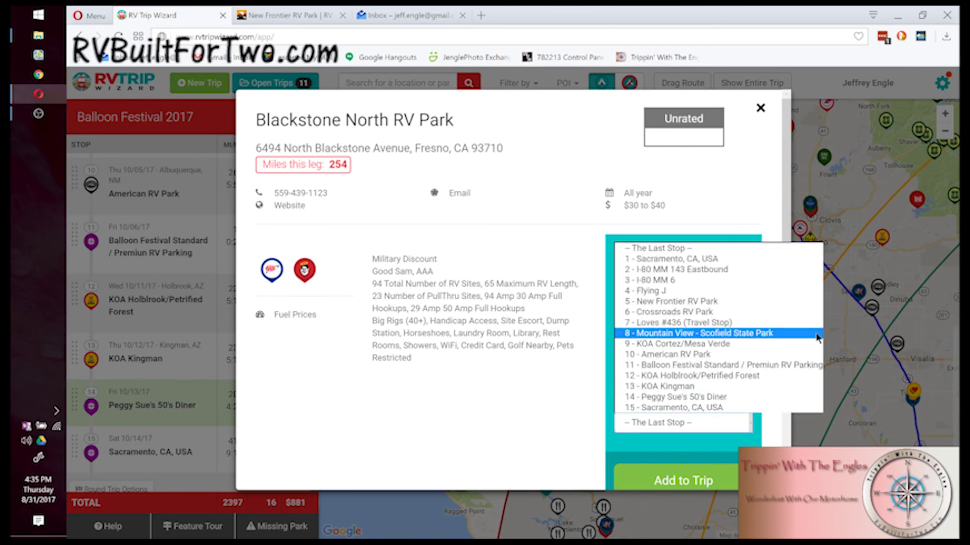
click(732, 398)
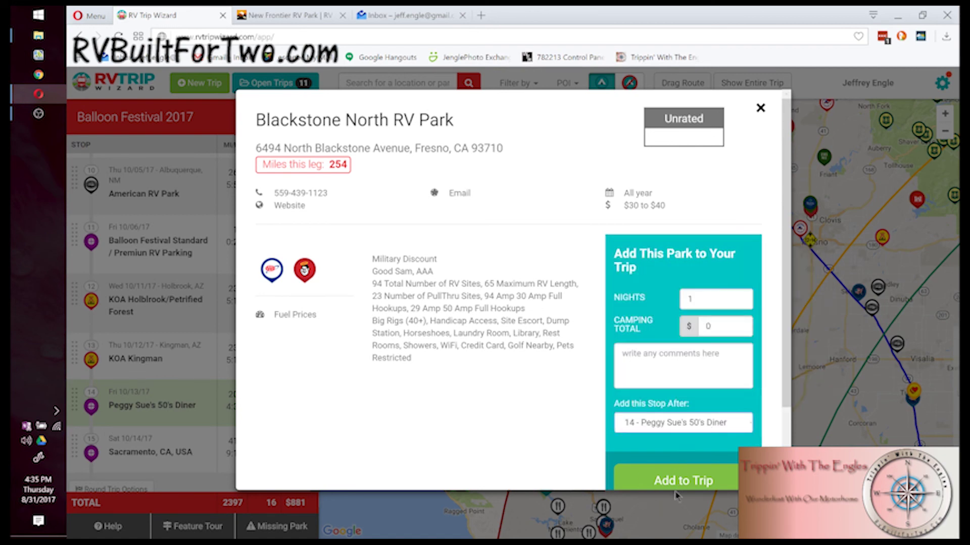
click(682, 477)
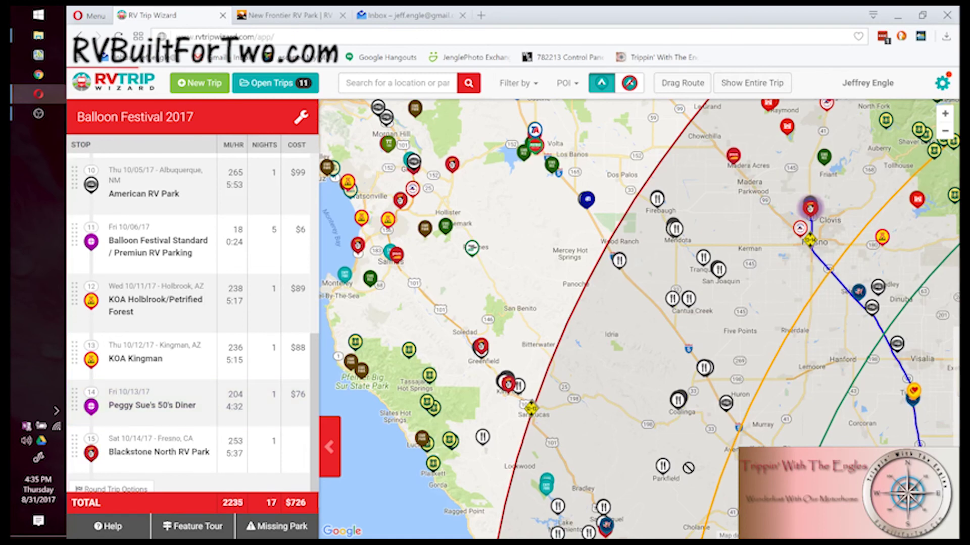